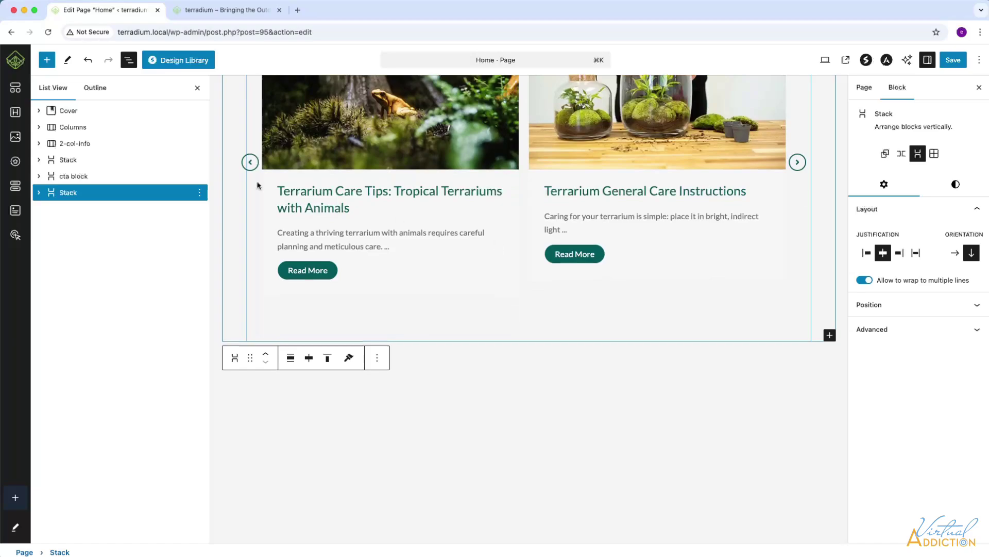
Insert a Spectra Image Gallery block below the last Stack and open its image selection.
click(47, 60)
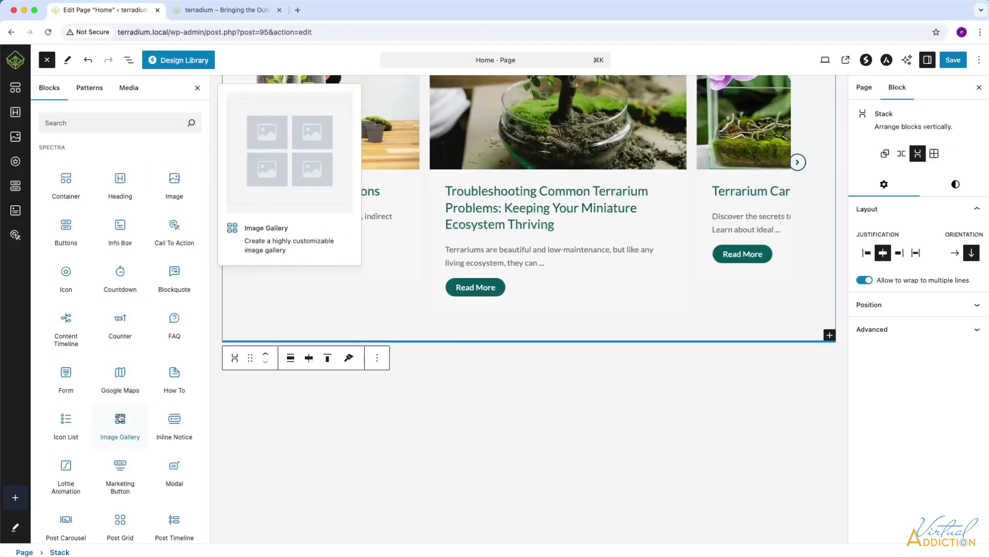
click(120, 418)
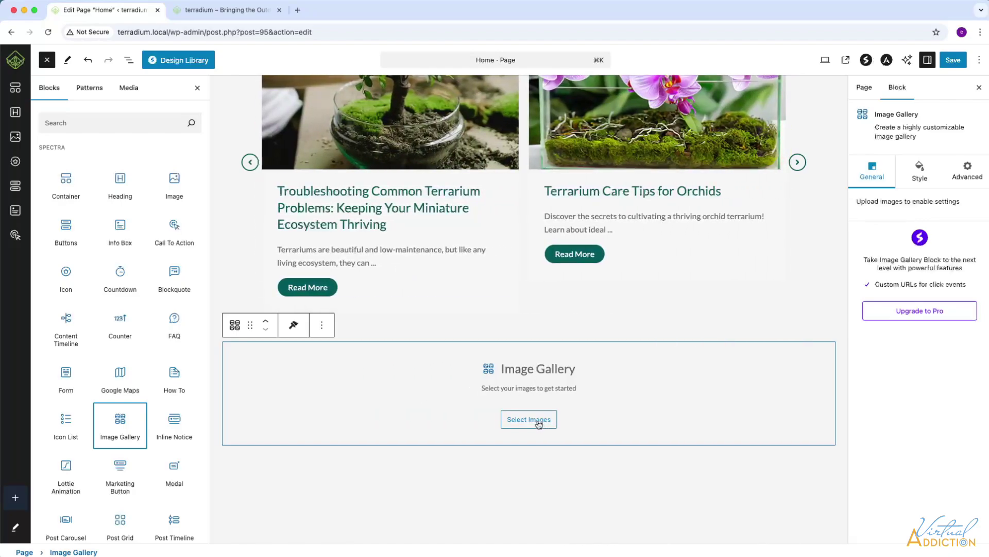
click(533, 421)
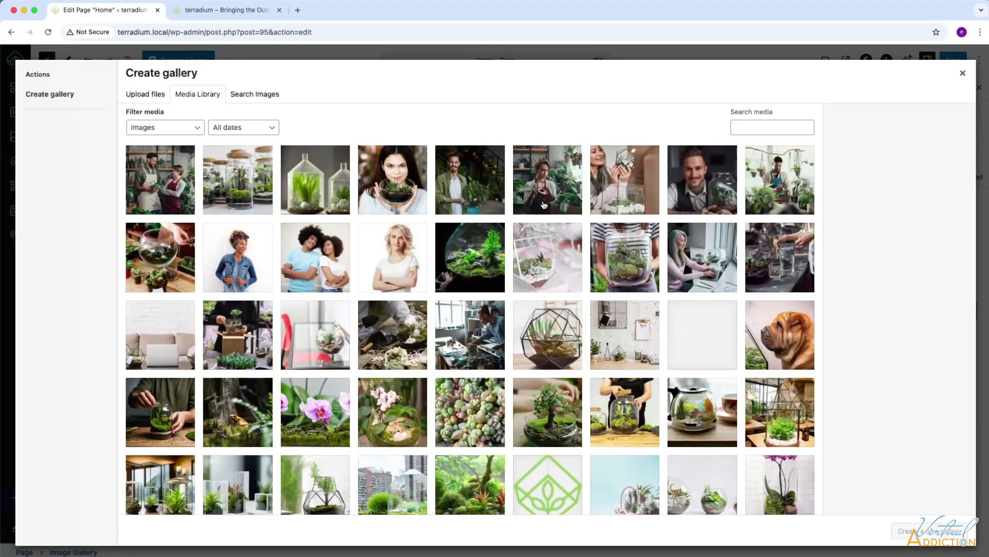
Browse the media library and search it for home-gallery.
scroll(548, 254, down, 10)
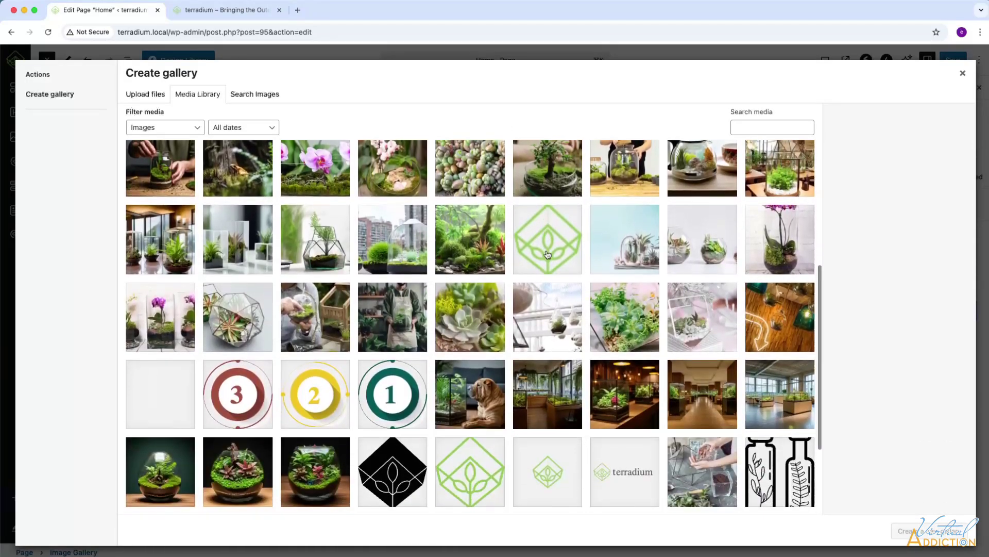
scroll(548, 254, up, 10)
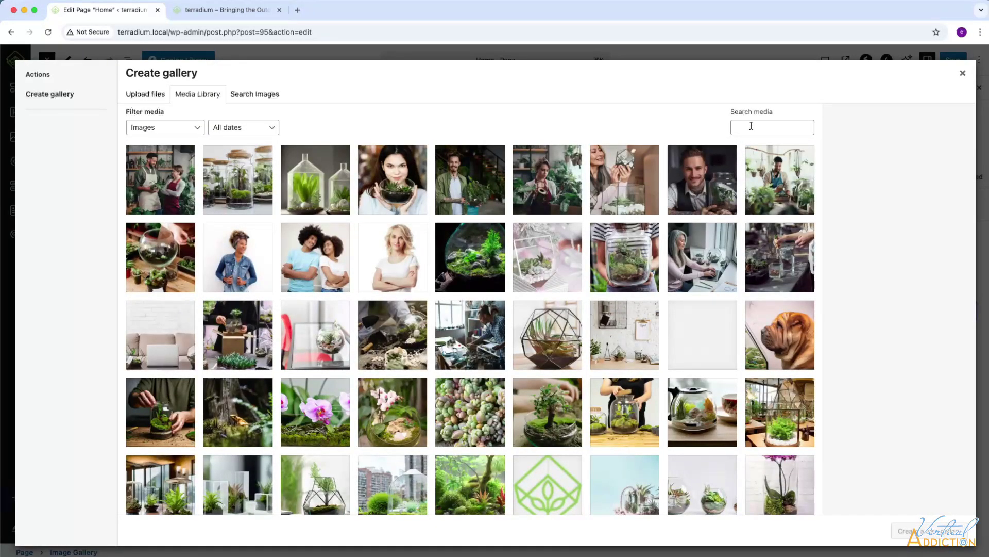
click(751, 126)
text(home-g)
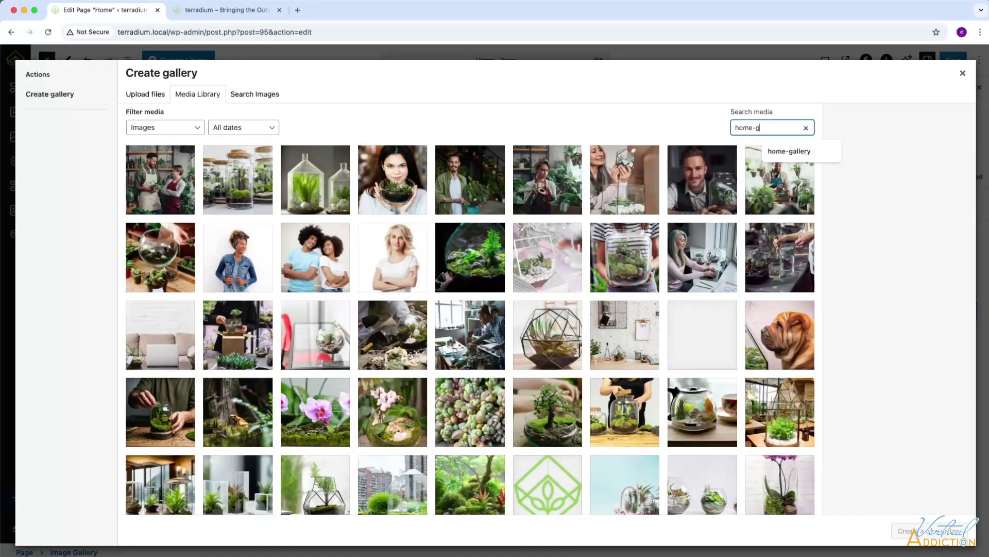
text(allery)
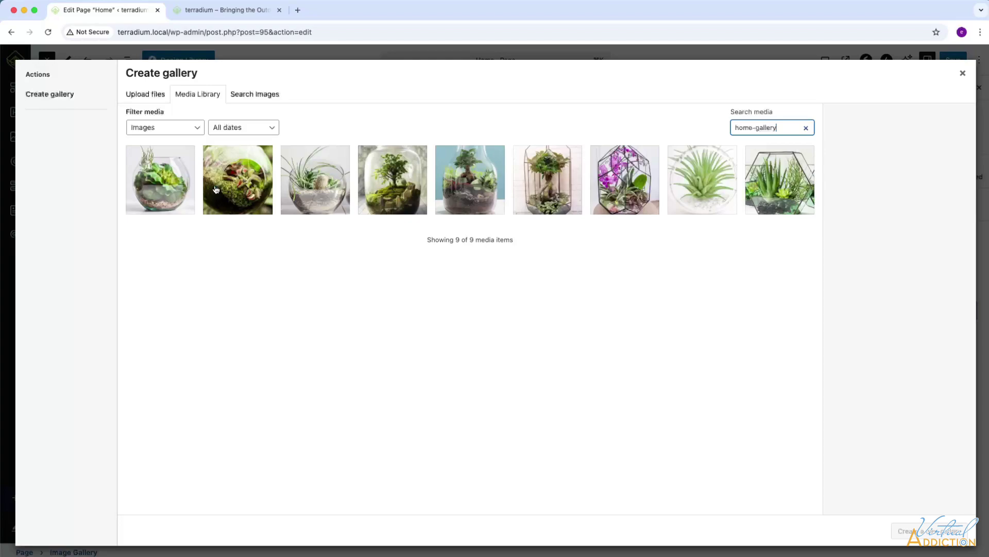
Create a gallery from all the home-gallery images, reordering them with orchids second, air plant fifth and carnivorous plant seventh.
click(163, 186)
shift+click(778, 192)
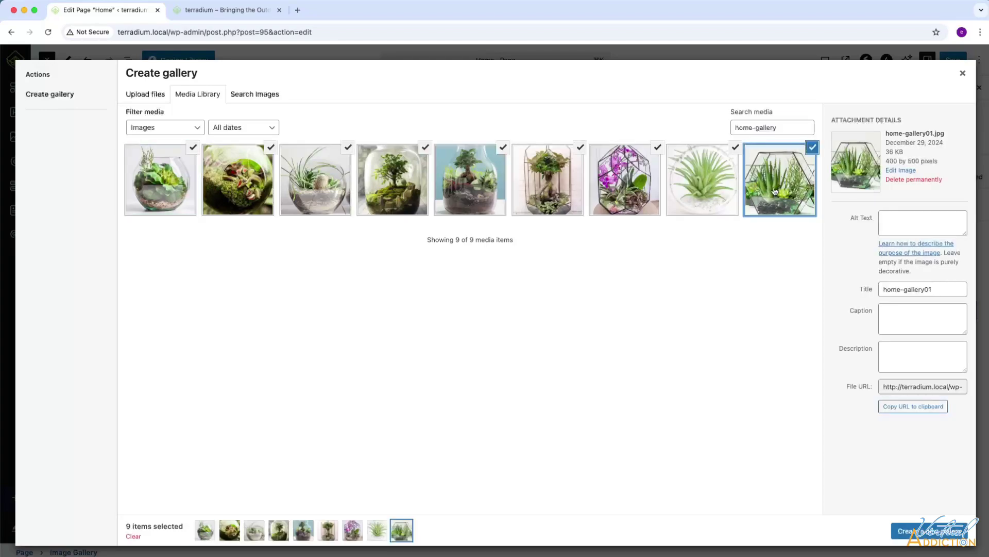
click(910, 531)
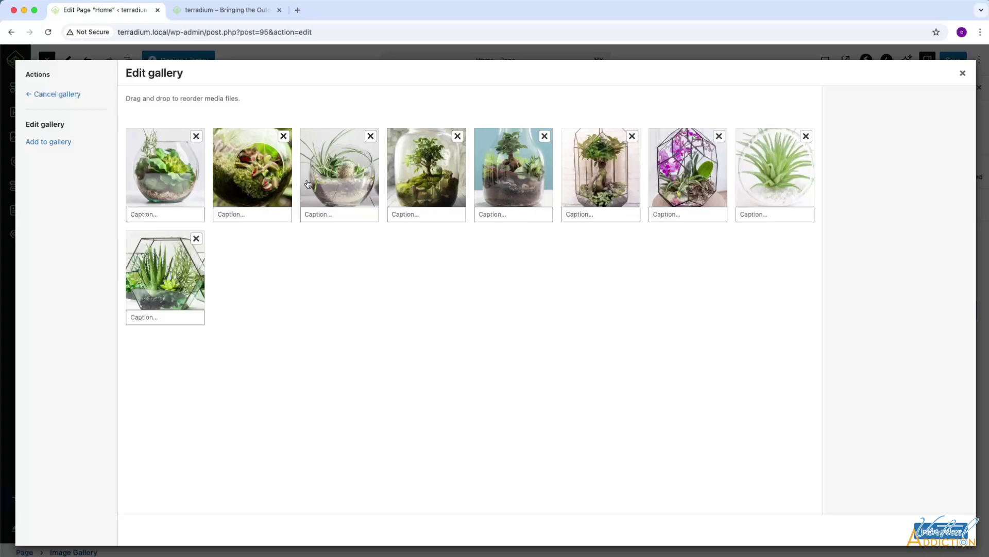
drag(675, 186, 632, 189)
drag(779, 189, 513, 190)
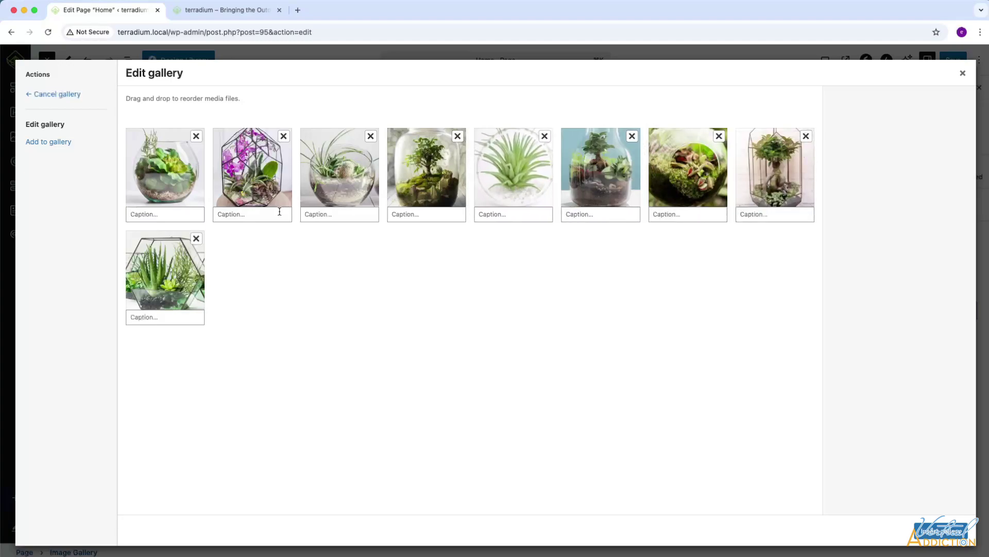
Caption the first four images Succulent terrarium, Terrarium with orchids, Drought hardy terrarium and Bonsai terrarium.
click(160, 214)
text(Succulent terrarium)
click(252, 214)
text(Terrarium with orchids)
click(325, 213)
text(Drought hardy terrarium)
key(Tab)
text(Bonsai terrarium)
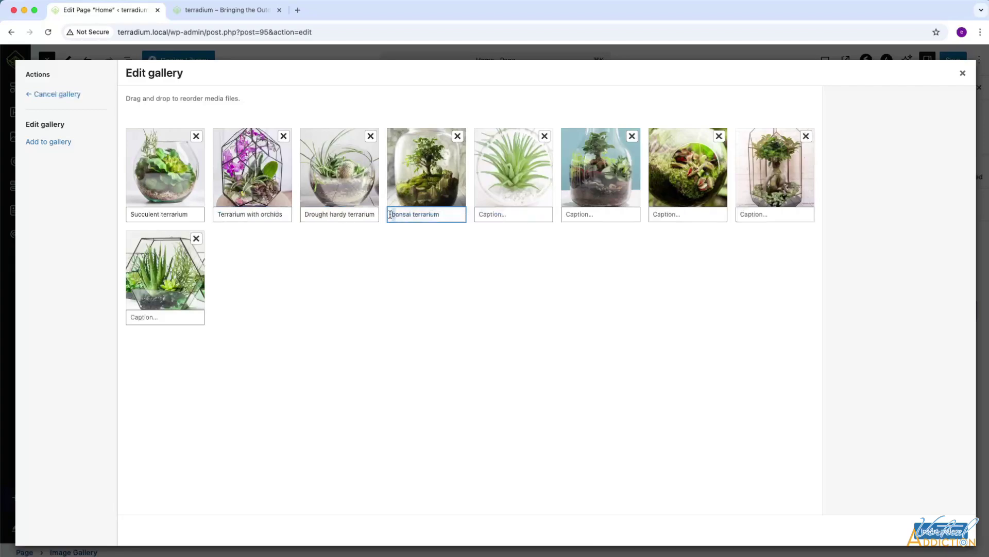
Caption the fifth to seventh images Air plant terrarium, Bonsai terrarium and Carnivorous plant terrarium.
key(Tab)
text(Air plant terrarium)
key(Tab)
text(Bonsai terrarium)
key(Tab)
text(Carnivourous plant)
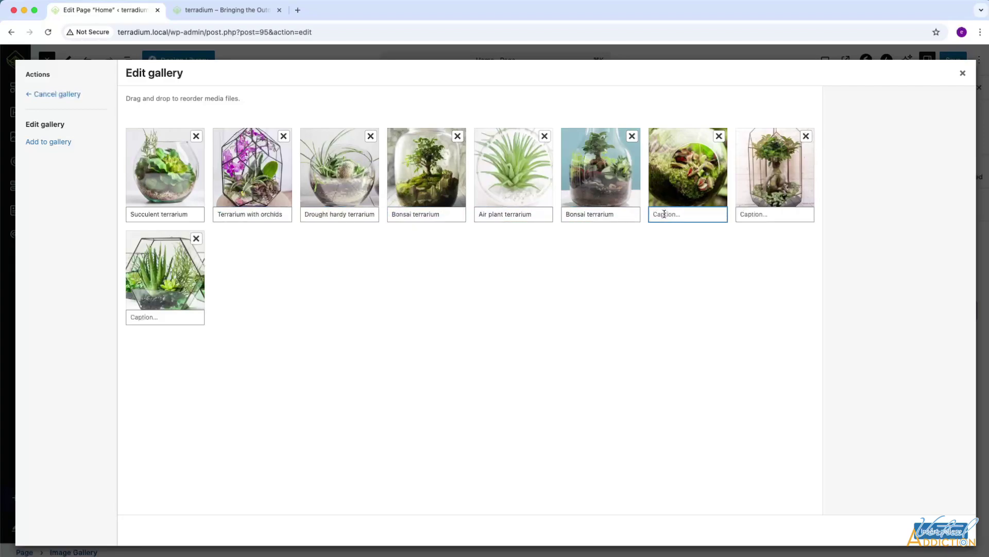
text( terrarium)
Caption the last two images Bonsai terrarium and Mixed succulent terrarium, and insert the gallery into the page.
key(Tab)
text(Bonsai terrarium)
key(Tab)
text(Mixed succulent terrarium)
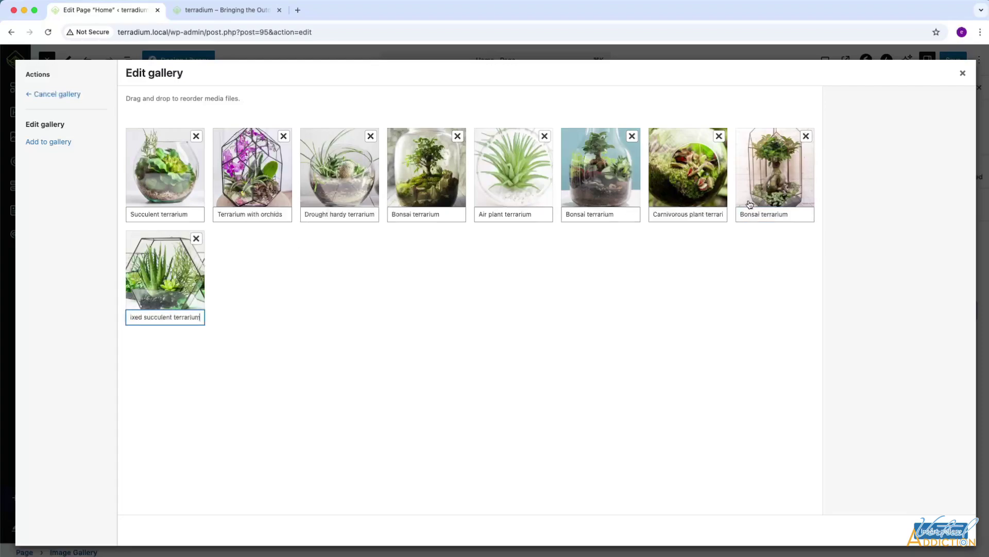
click(936, 535)
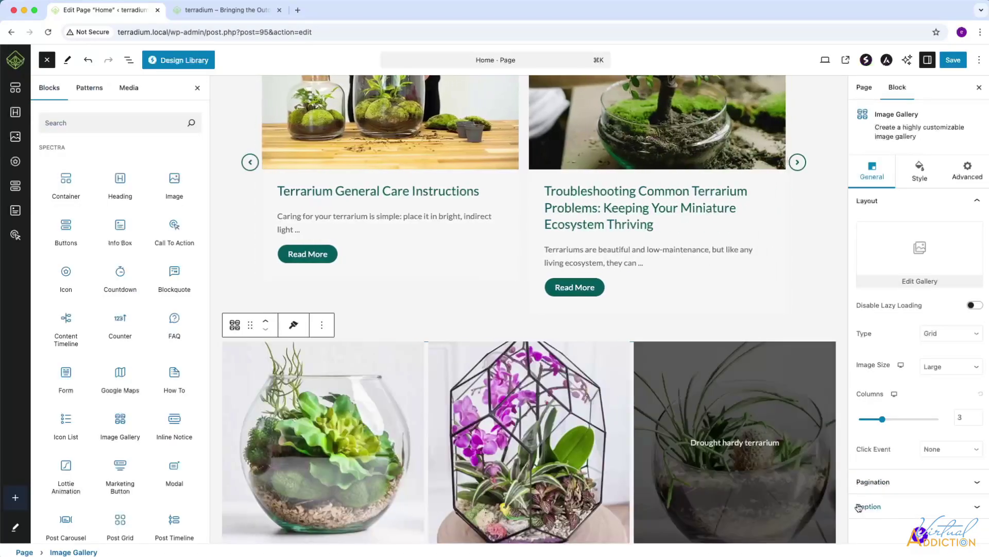
Try the Carousel type on the image gallery and page through its slides.
scroll(658, 377, down, 5)
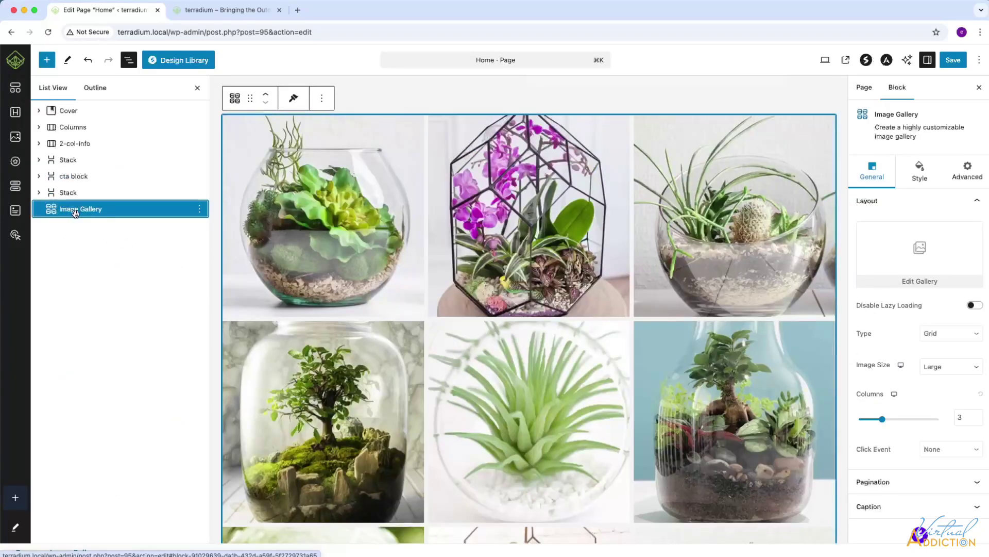
scroll(732, 216, up, 1)
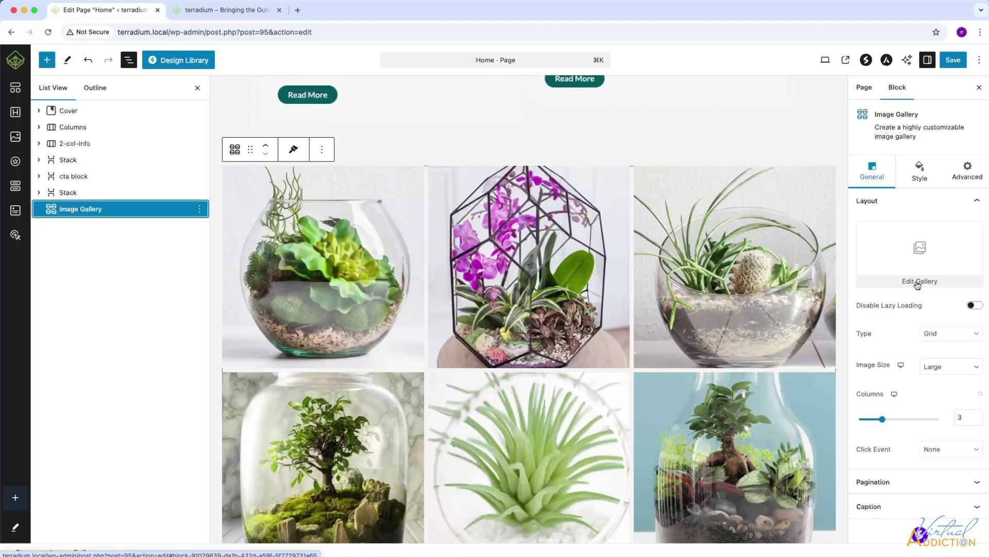
scroll(919, 317, down, 2)
click(943, 291)
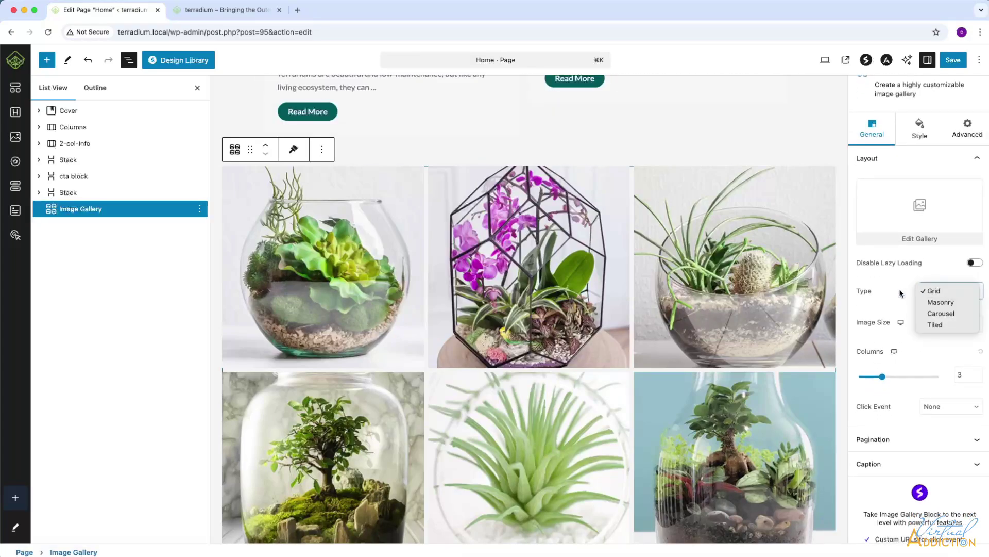
click(943, 313)
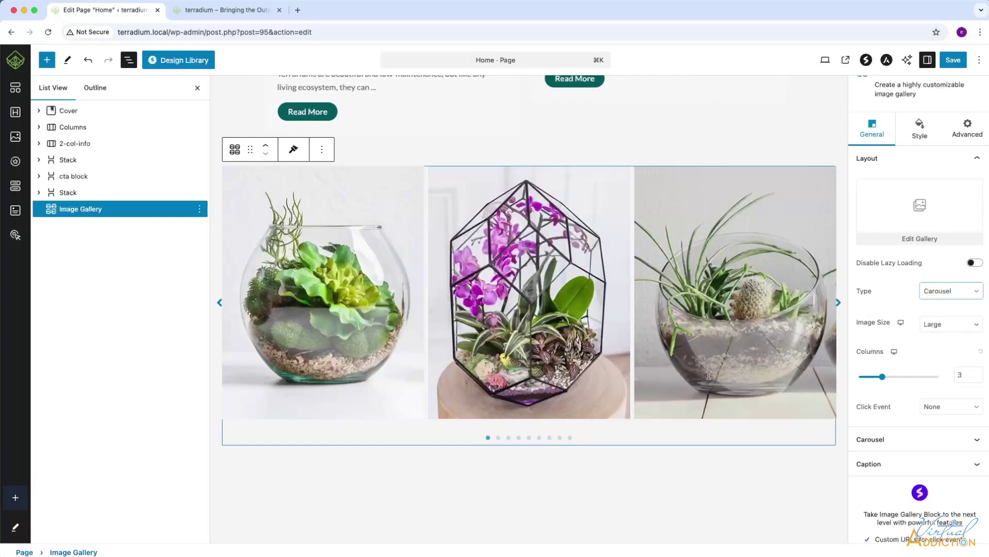
click(498, 437)
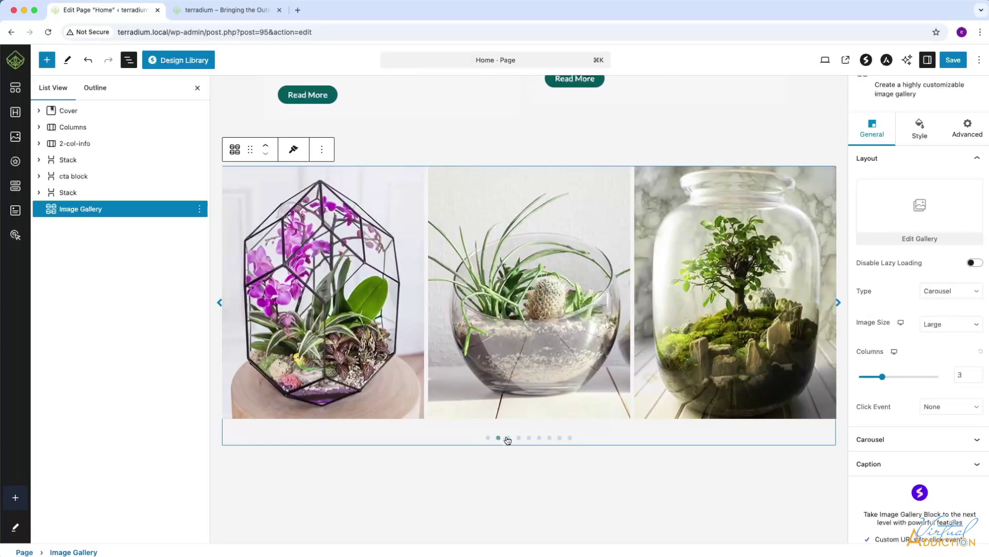
click(508, 438)
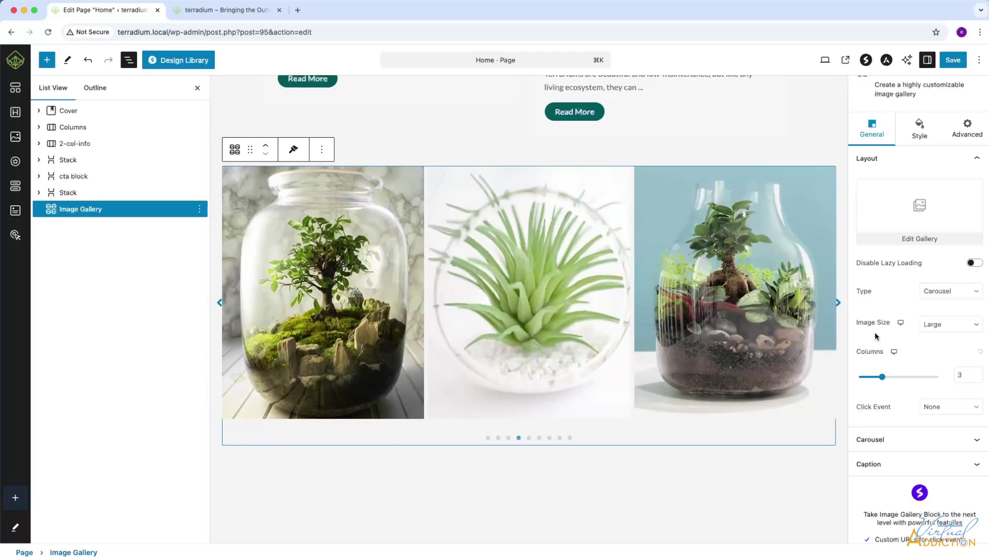
Try the Tiled gallery type and return the type to Grid.
click(951, 291)
click(938, 304)
click(950, 290)
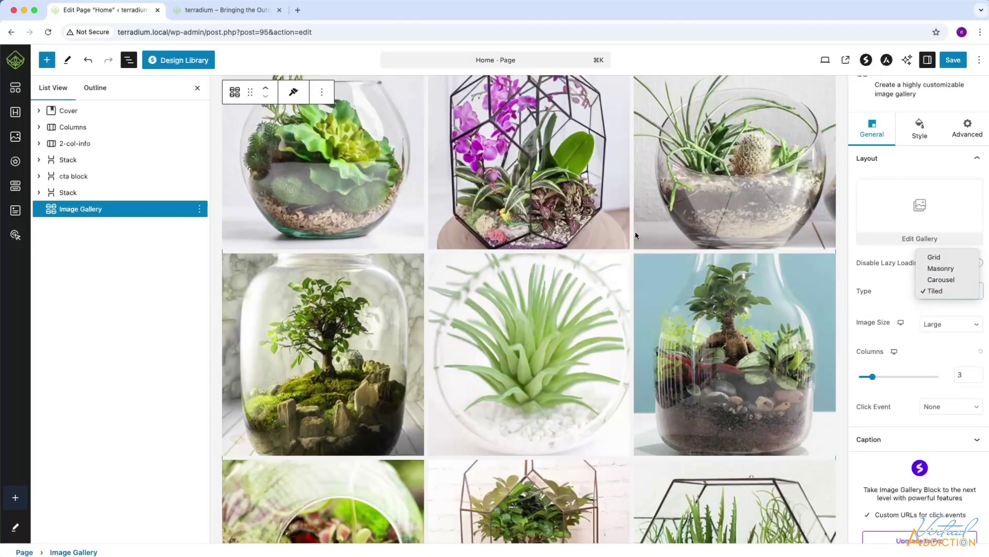
click(934, 256)
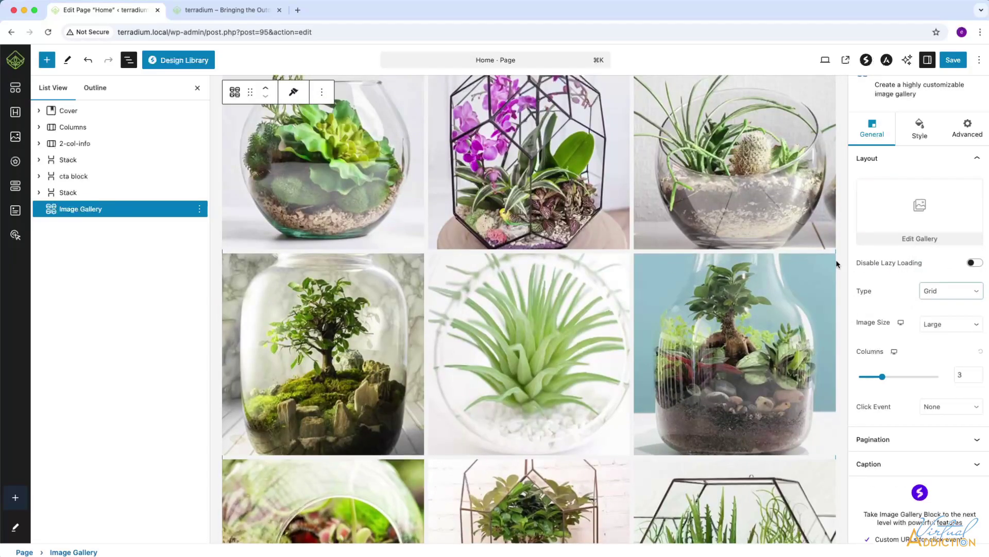
Preview the gallery with the Masonry type and switch it back to Grid.
click(950, 291)
click(945, 303)
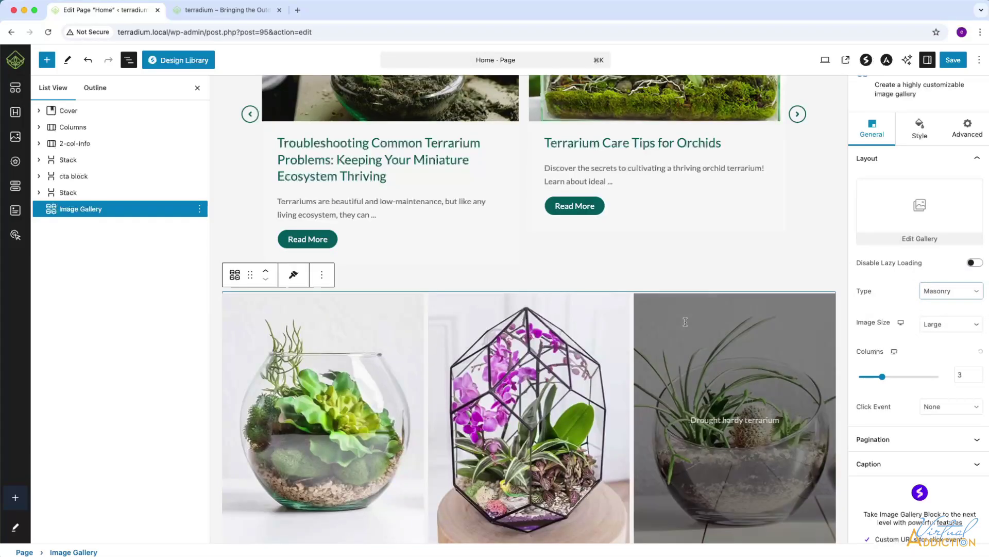
scroll(685, 321, down, 5)
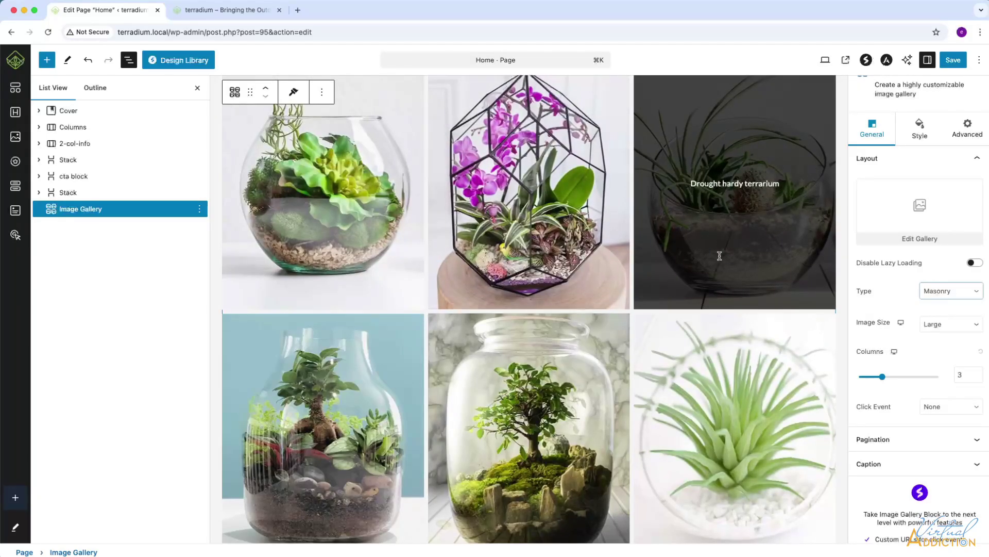
click(955, 292)
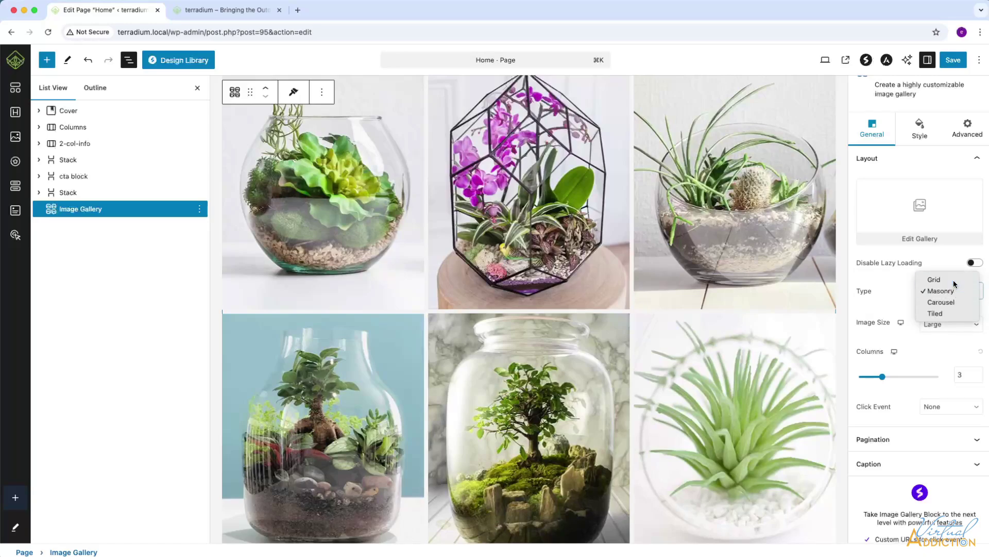
click(943, 279)
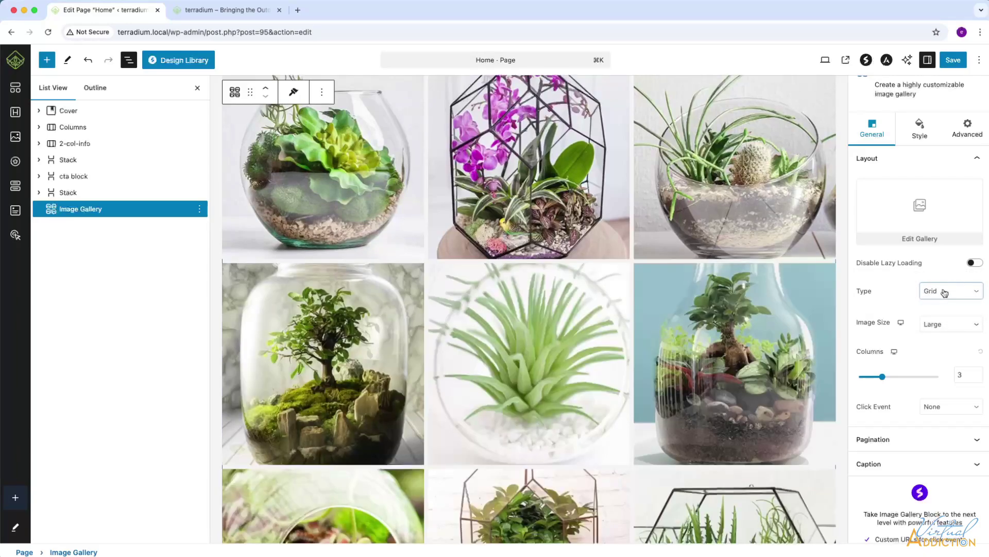
Try the Thumbnail image size, restore it to Large, and adjust the column count, leaving it at 3.
click(948, 326)
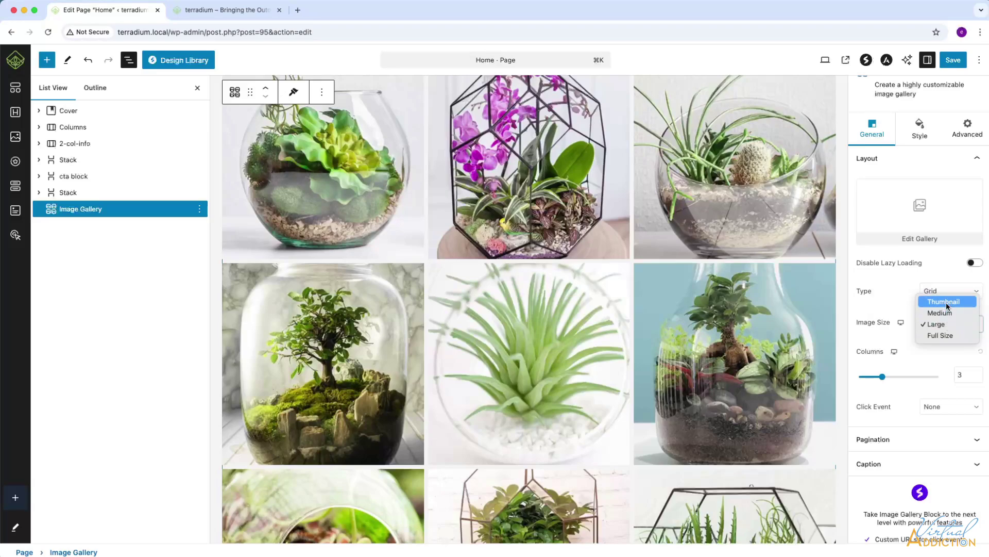
click(947, 302)
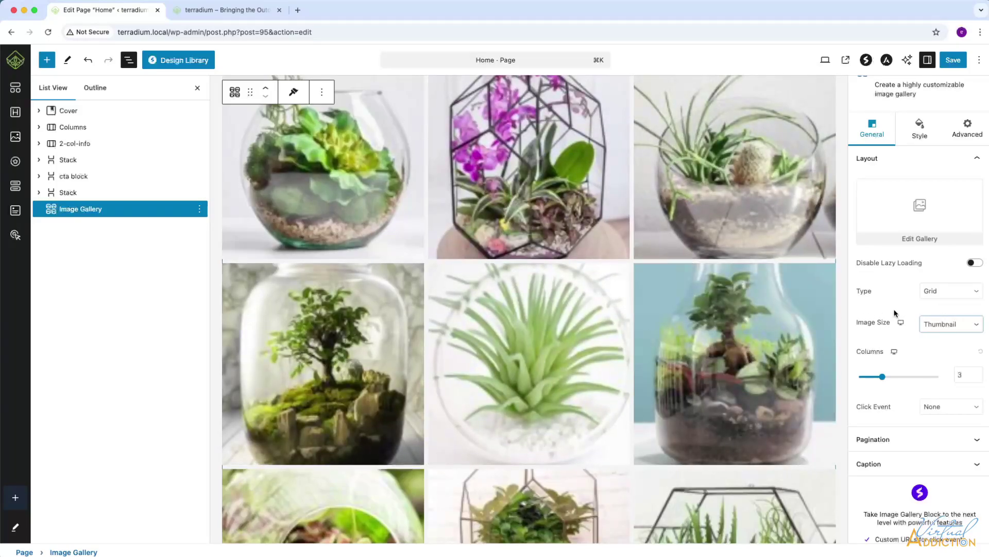
click(957, 331)
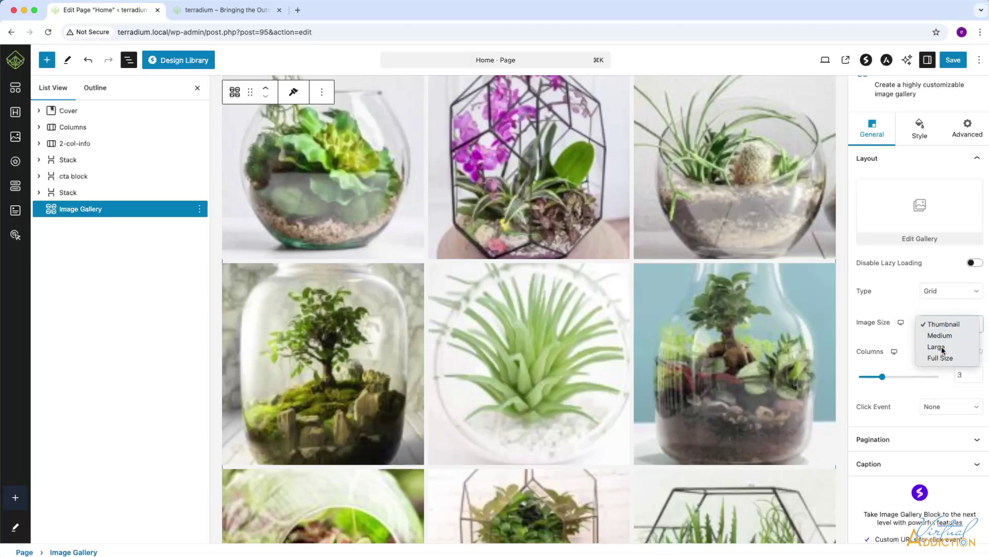
click(940, 345)
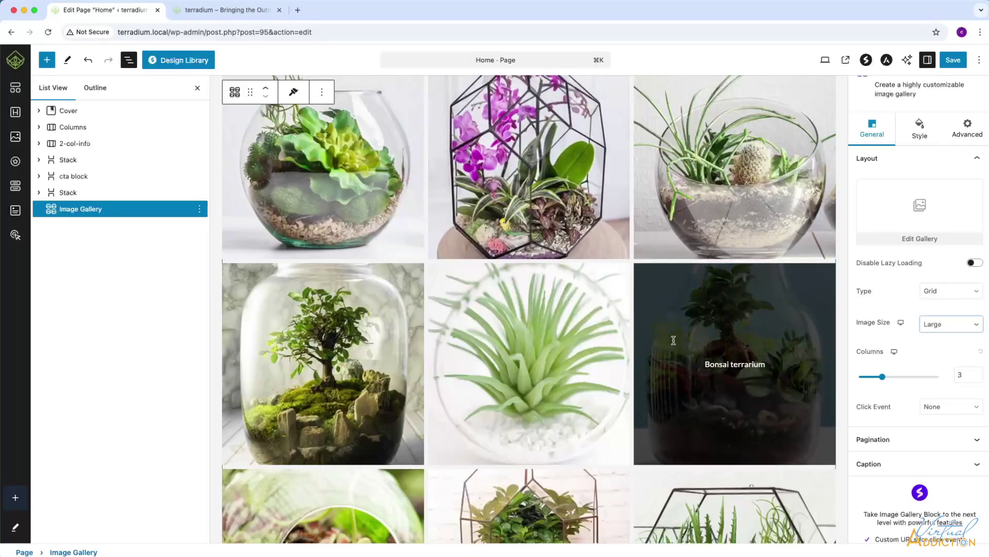
mouse_move(881, 376)
mouse_down()
mouse_move(901, 380)
mouse_move(875, 379)
mouse_move(886, 379)
mouse_up()
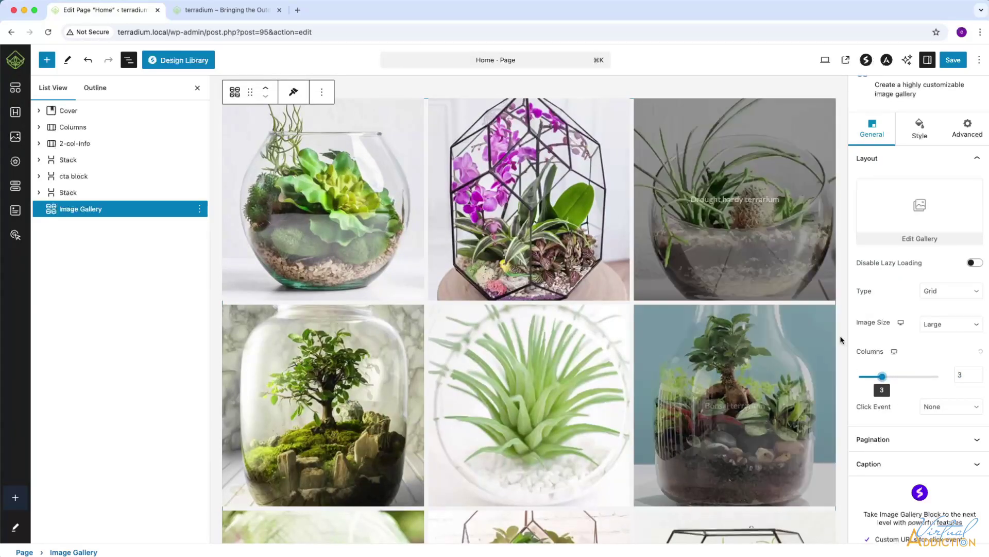
Try the Lightbox click event on the image gallery and set the click event back to None.
click(937, 407)
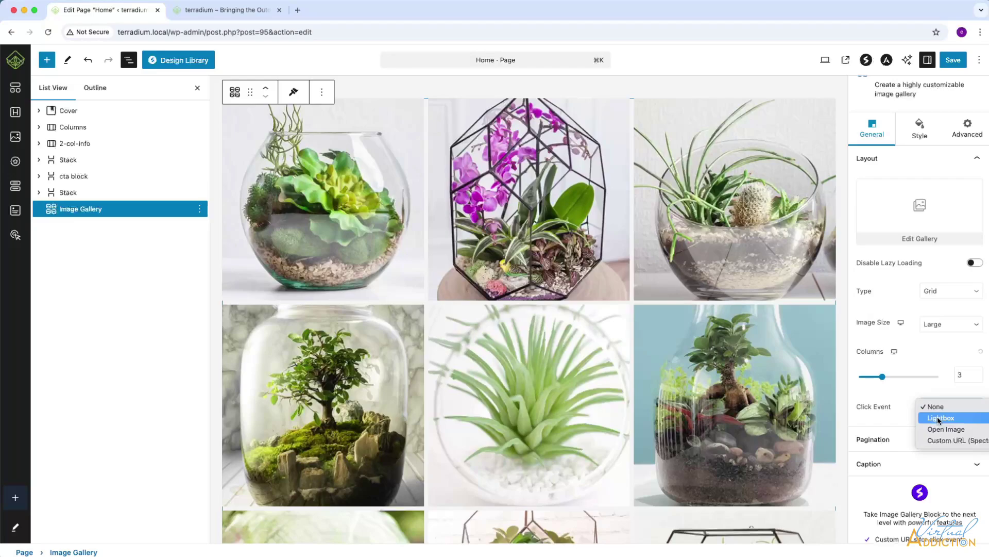
click(939, 418)
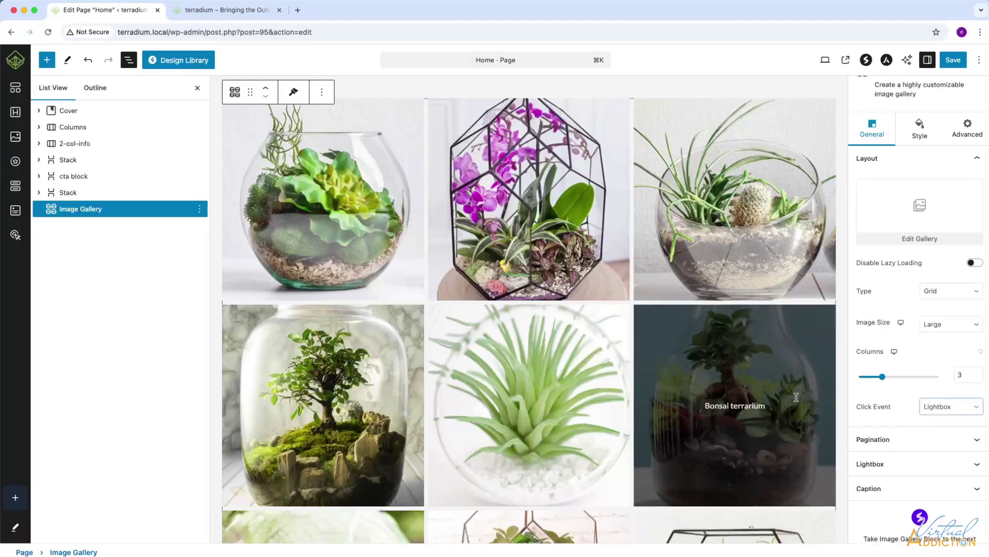
click(753, 392)
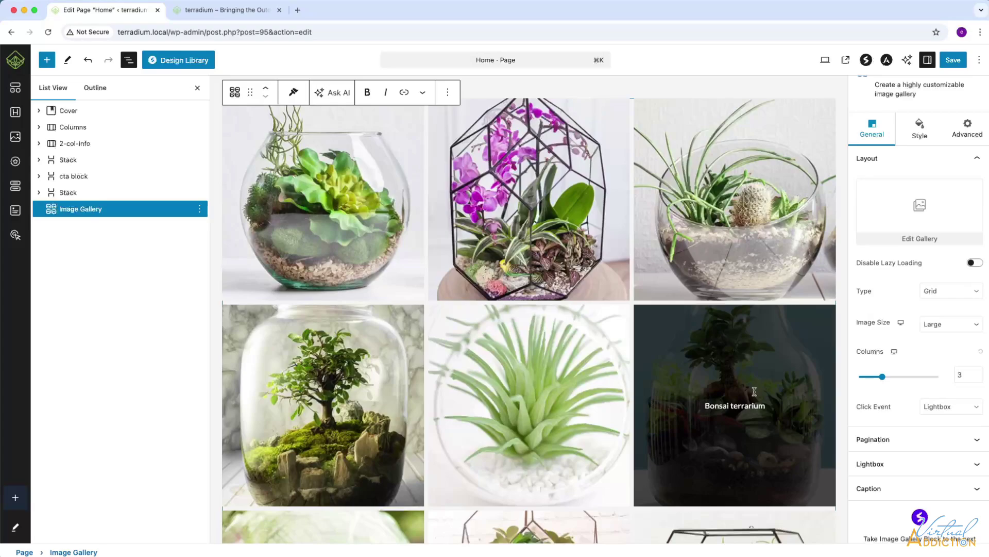
click(931, 406)
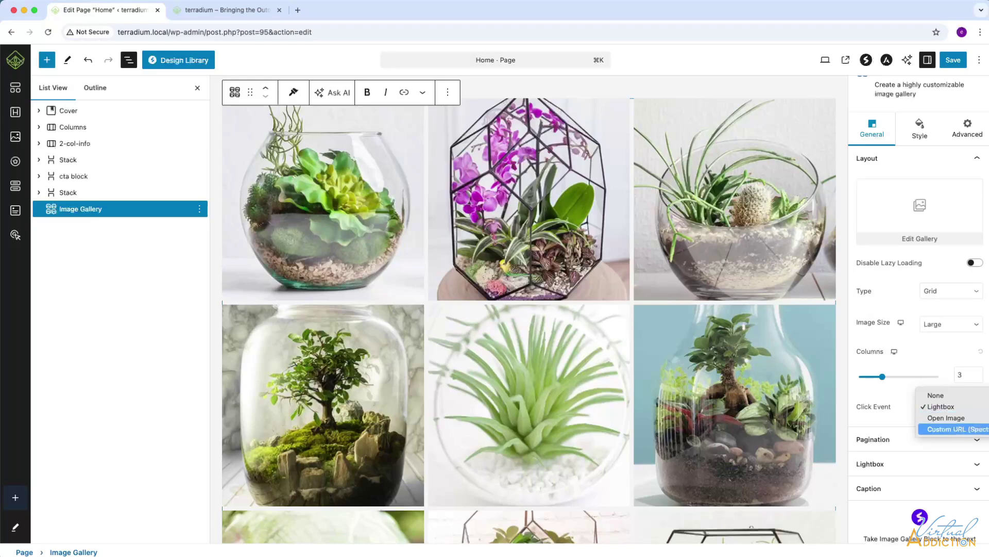
key(Up)
key(Up)
key(Up)
key(Return)
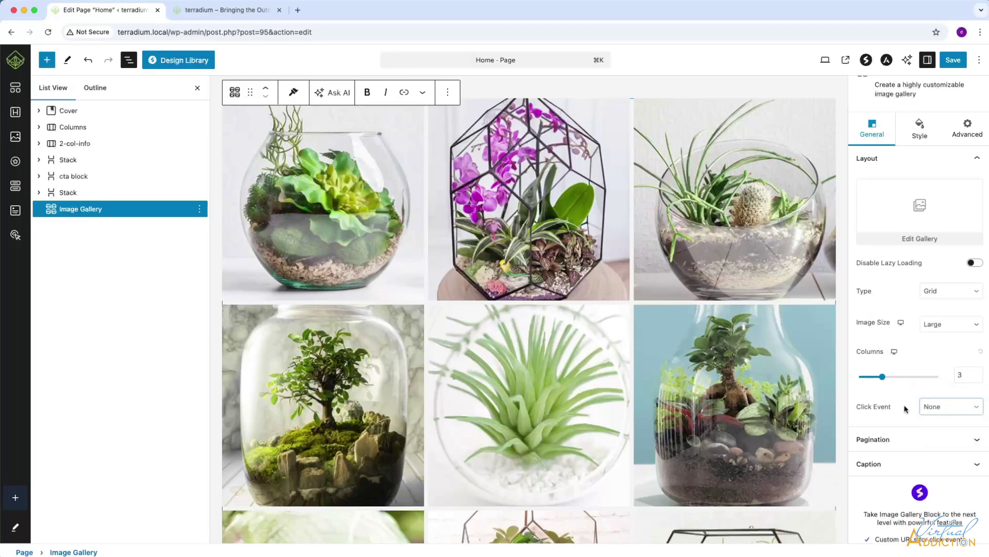
Examine the gallery's pagination option alongside the length of the image grid.
click(949, 439)
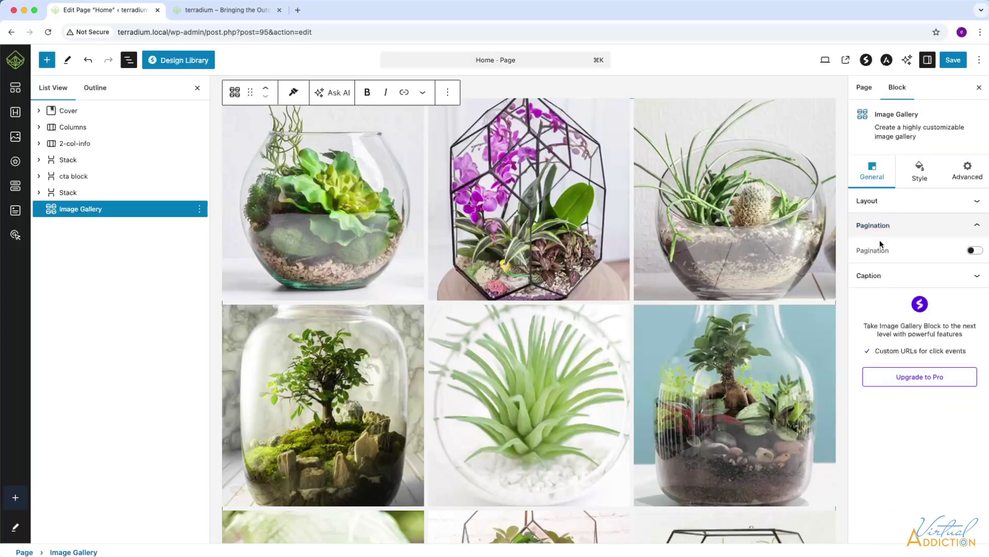
scroll(761, 289, down, 5)
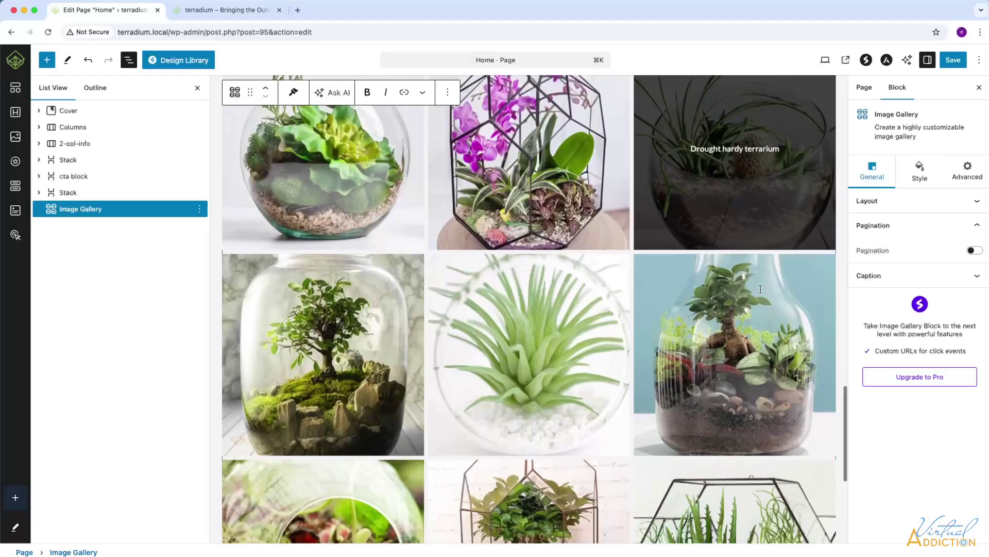
scroll(761, 289, up, 5)
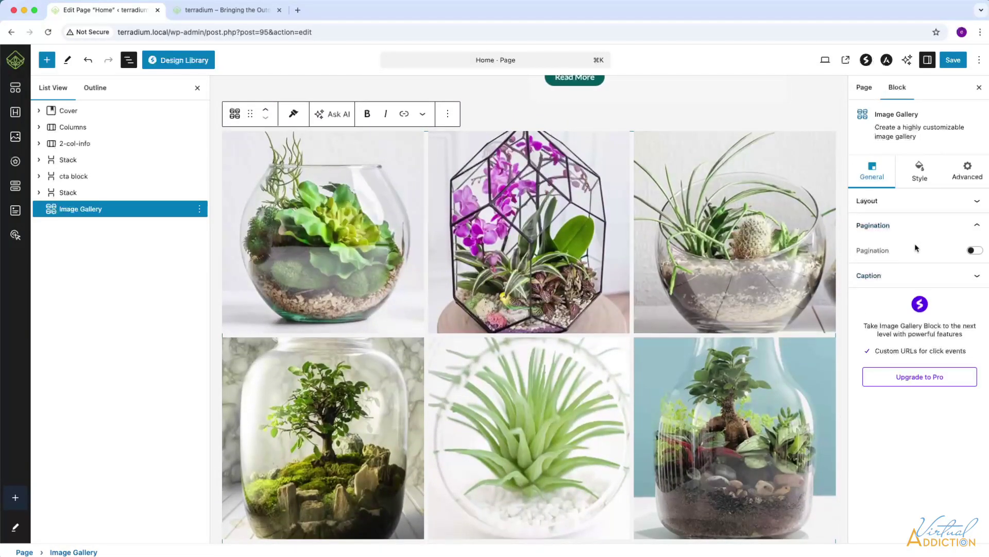
Try the Bar Over Image caption type with the Hide On Hover and Always Visible visibility options.
click(892, 274)
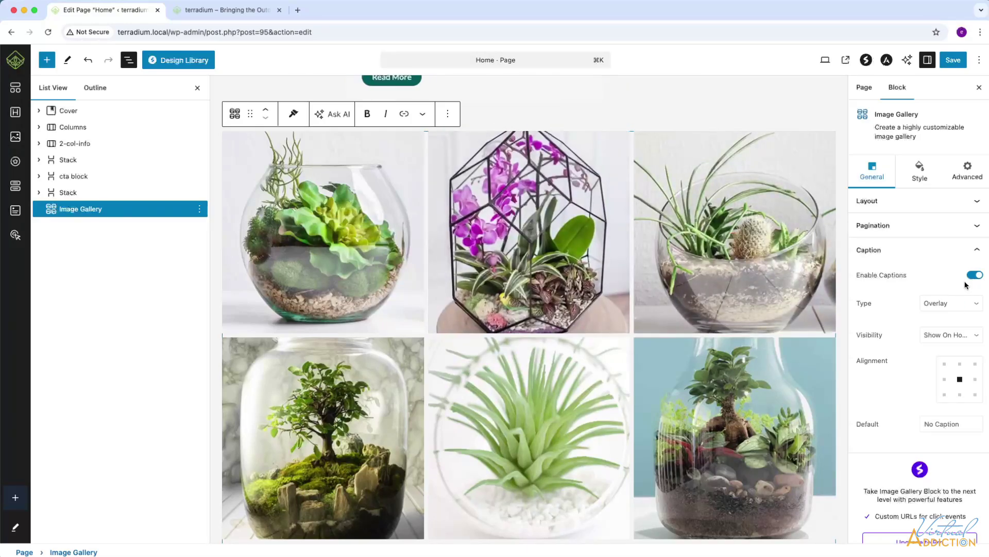
click(951, 304)
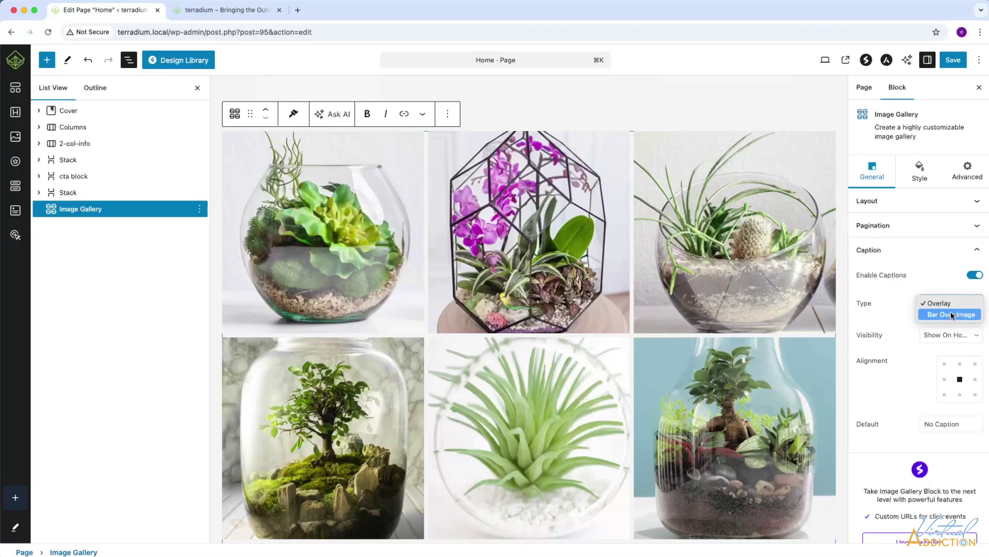
click(952, 314)
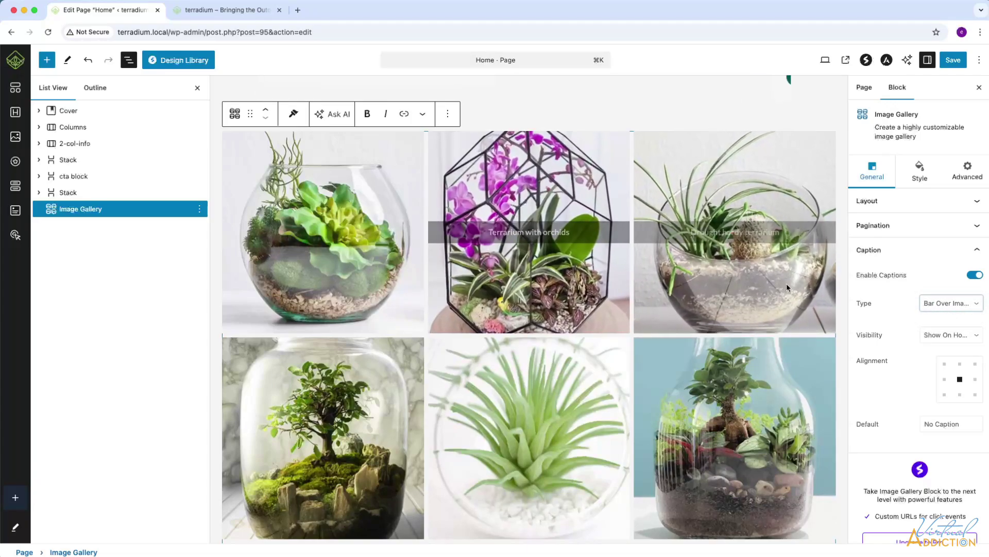
click(947, 336)
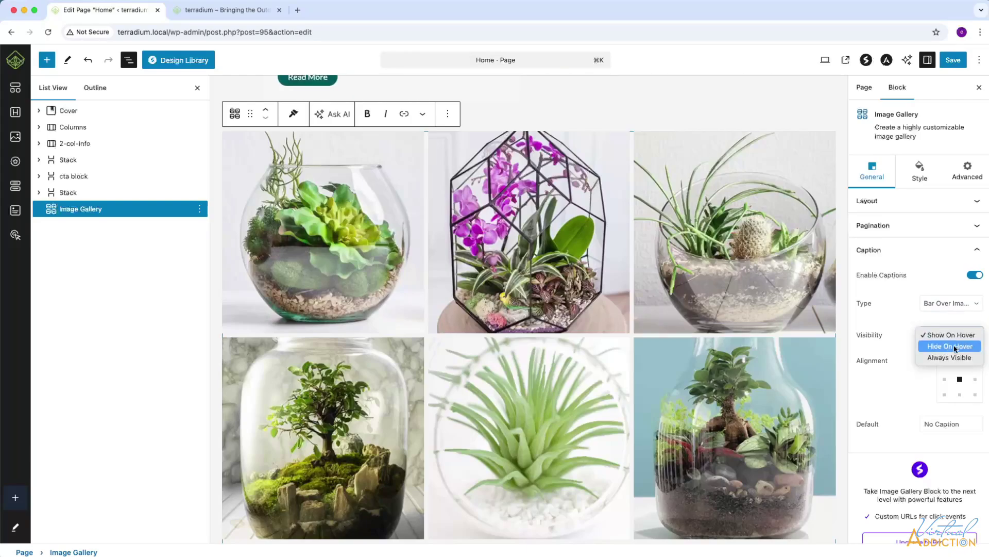
click(955, 347)
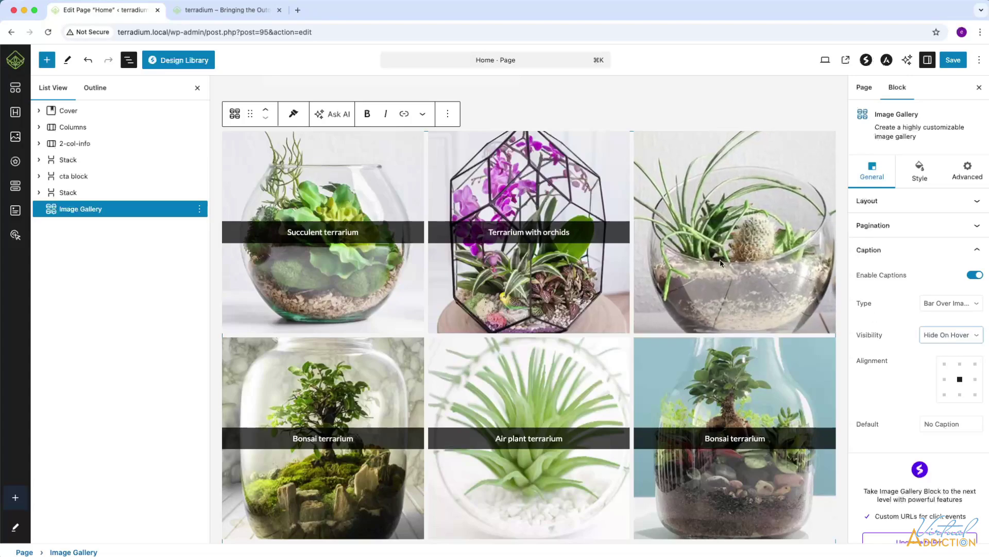
click(959, 336)
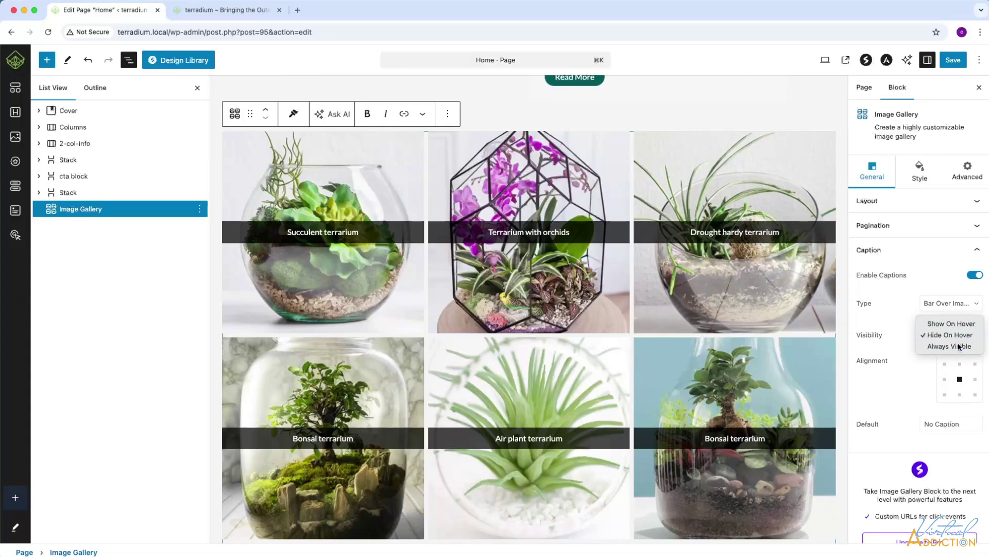
click(957, 346)
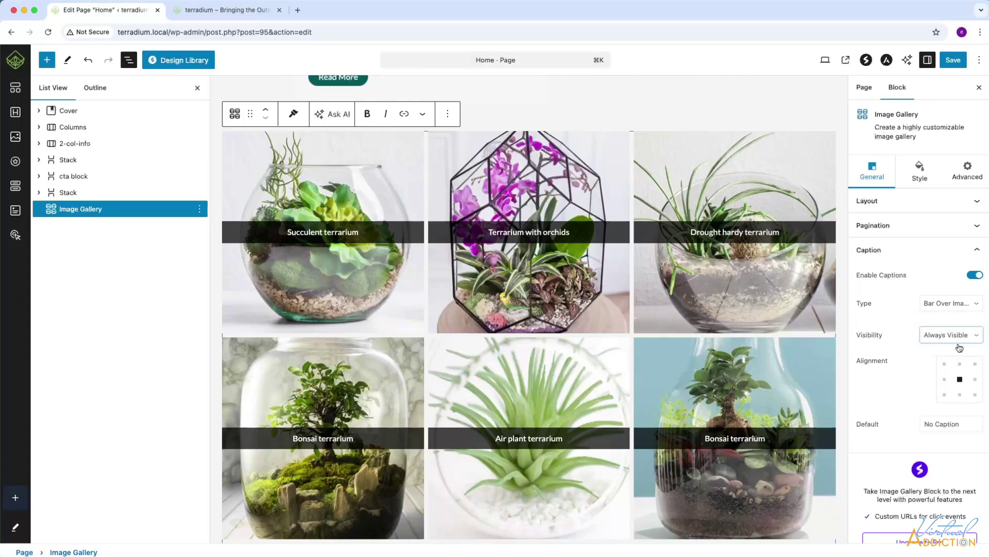
Align the gallery captions to the bottom centre and set them to the Overlay type with Show On Hover visibility.
click(960, 394)
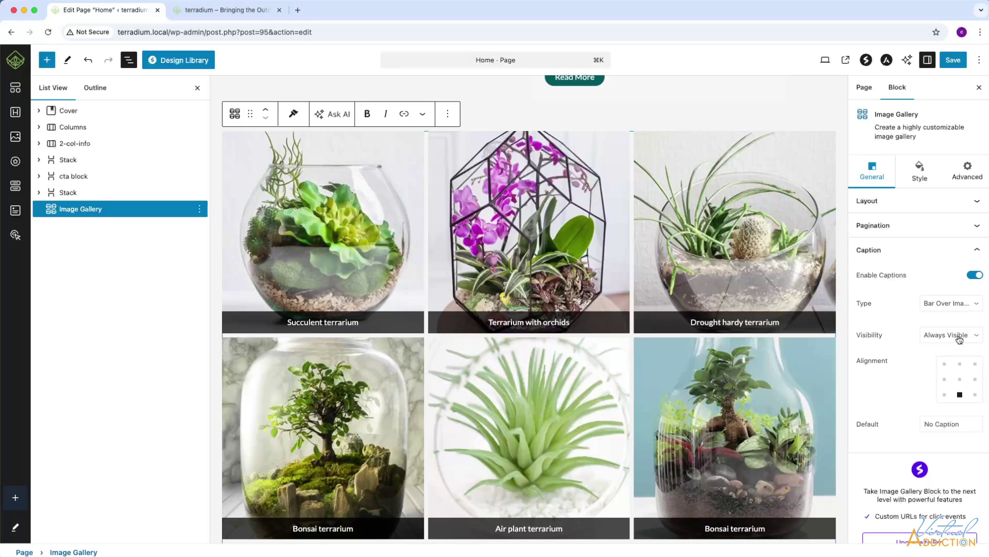
click(942, 302)
click(942, 291)
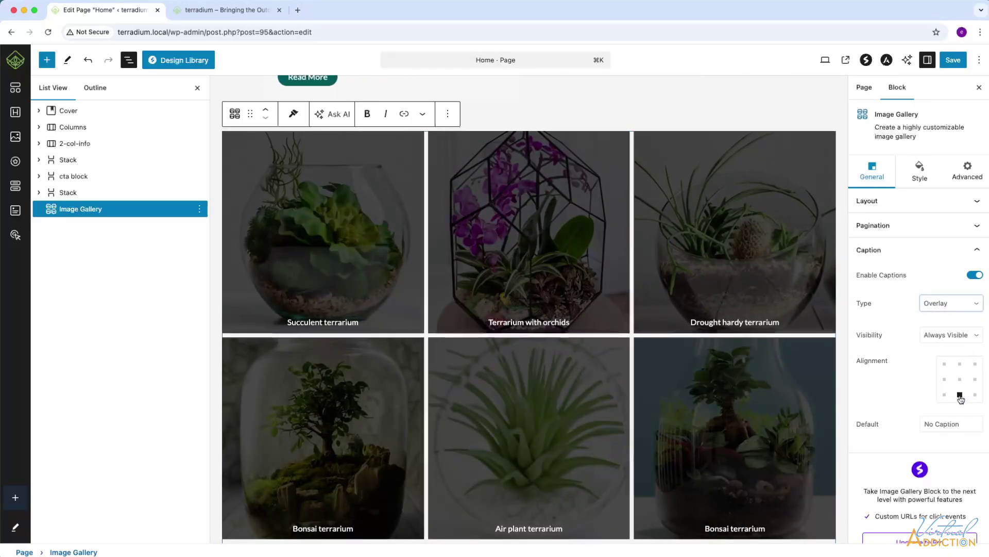
click(945, 335)
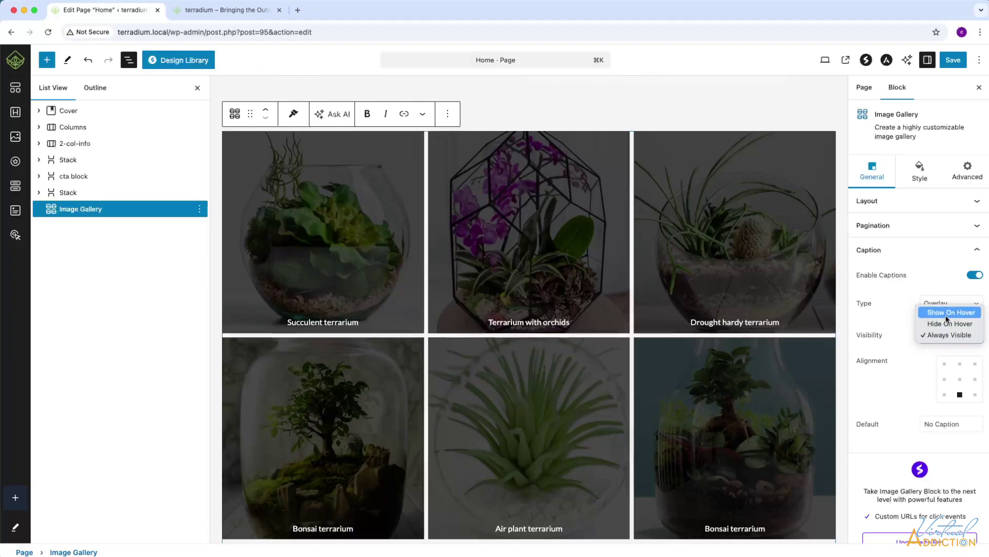
click(946, 312)
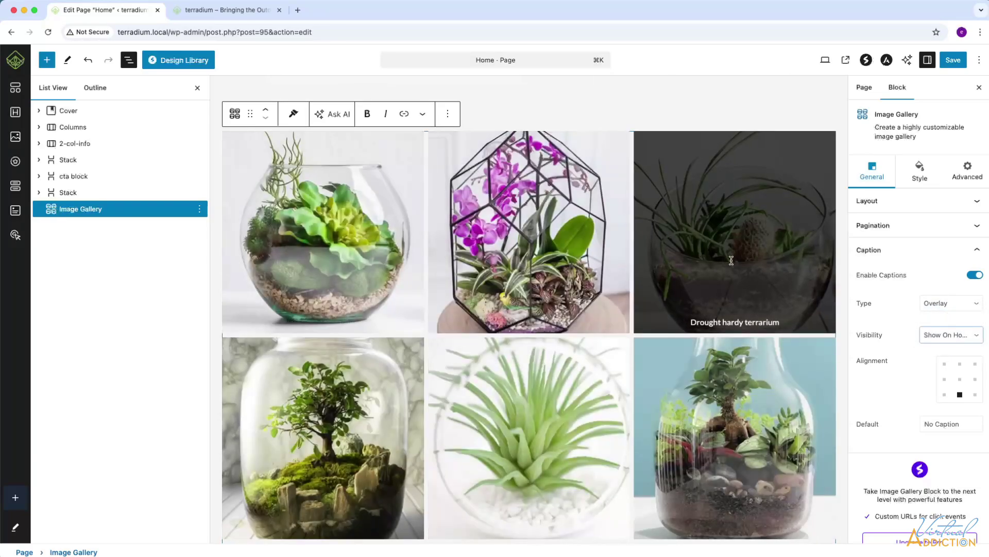
scroll(909, 329, down, 1)
scroll(911, 338, up, 1)
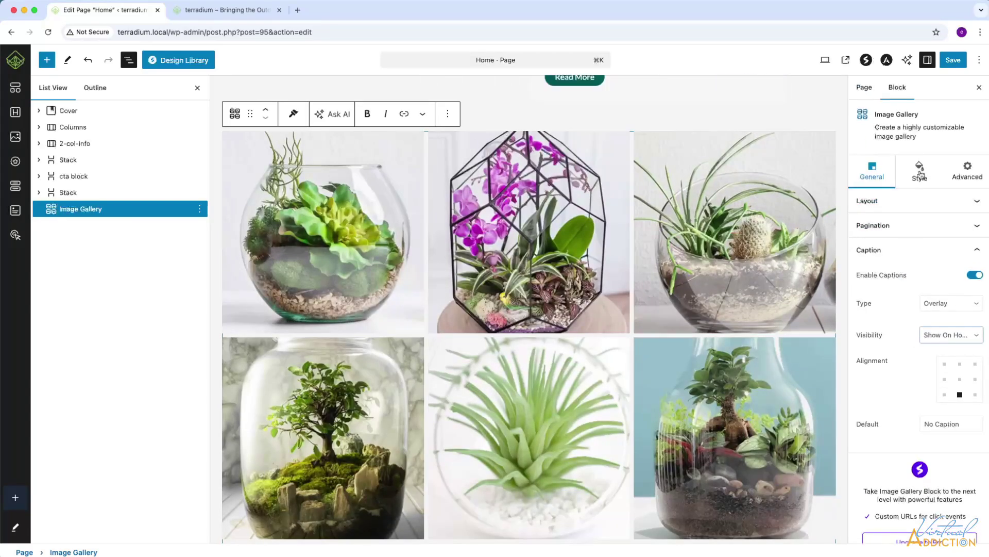
Check the zoom effect on several gallery images and disable hover zoom in the image styling.
click(920, 173)
mouse_move(714, 189)
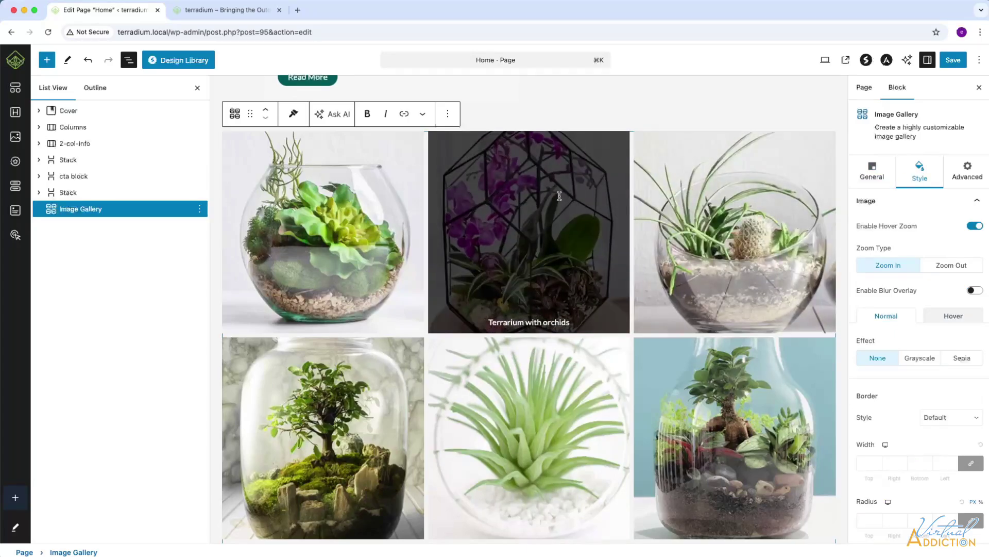
mouse_move(355, 197)
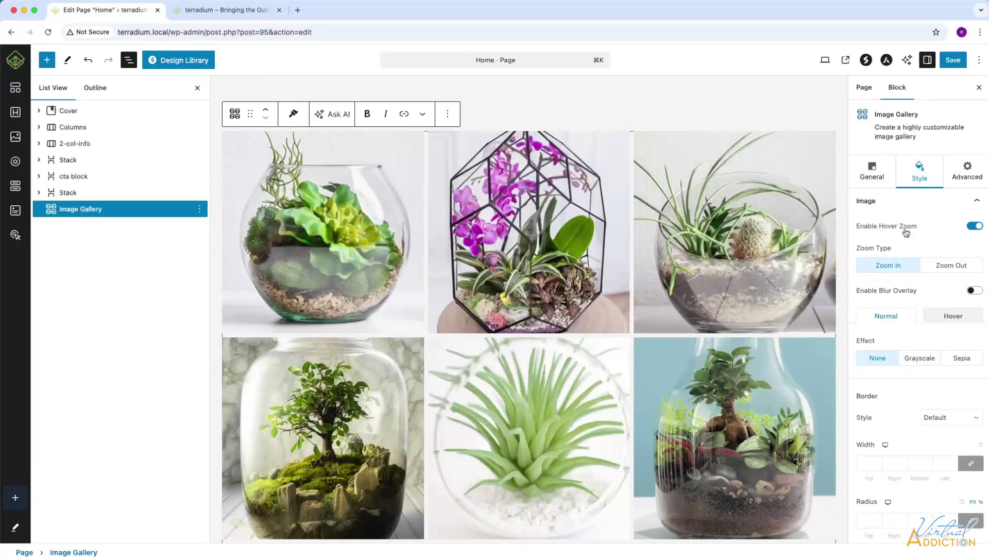
mouse_move(773, 219)
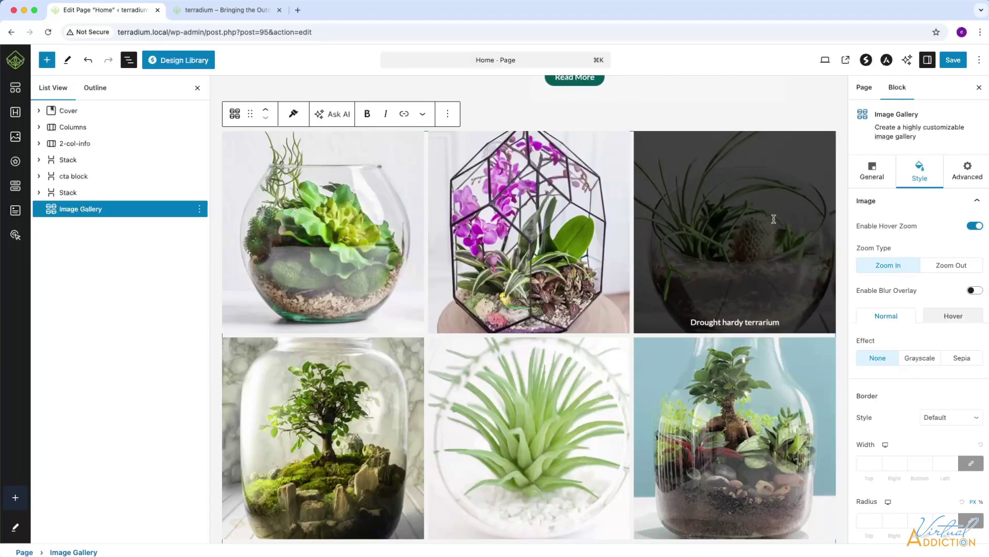
click(975, 226)
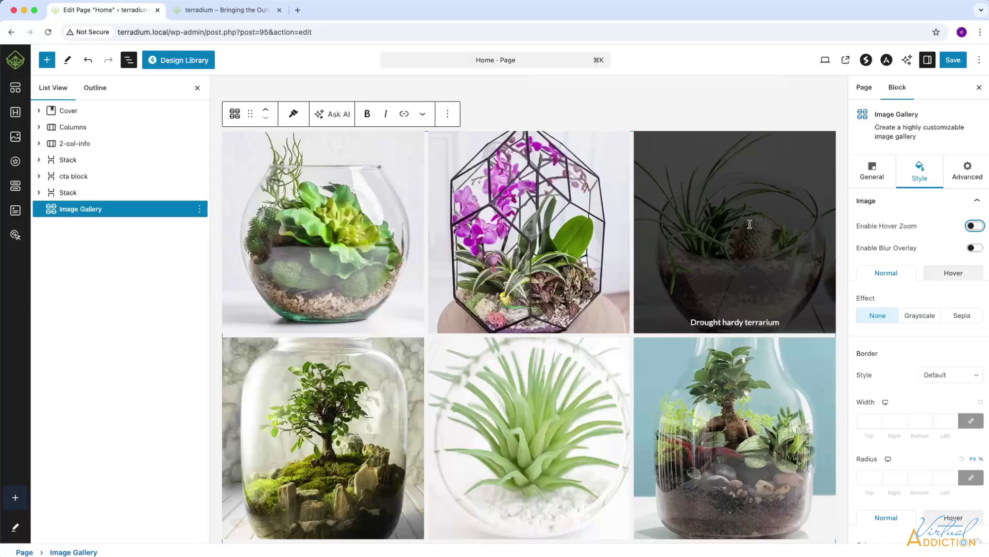
mouse_move(602, 227)
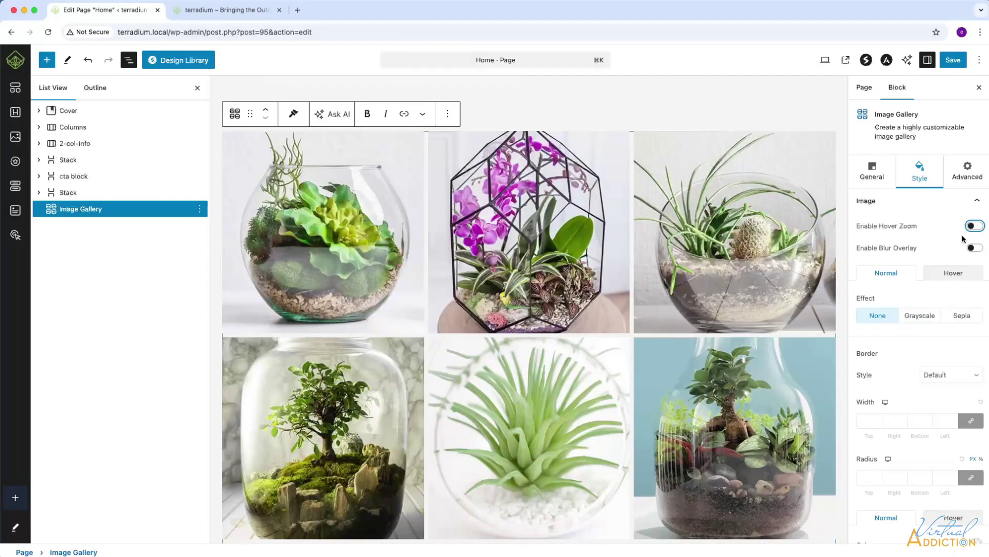
Try the blur overlay on the gallery images and turn it off again.
click(974, 249)
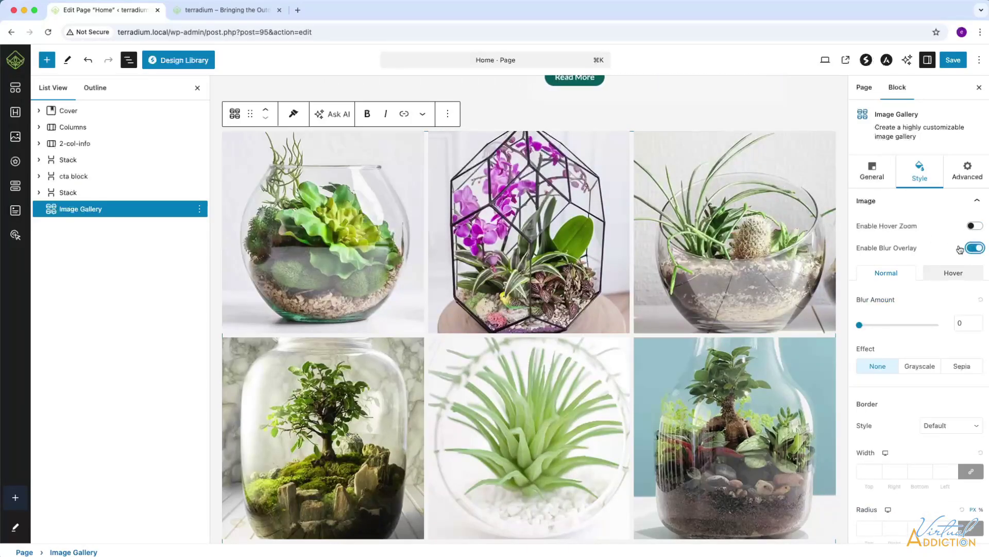
mouse_move(570, 233)
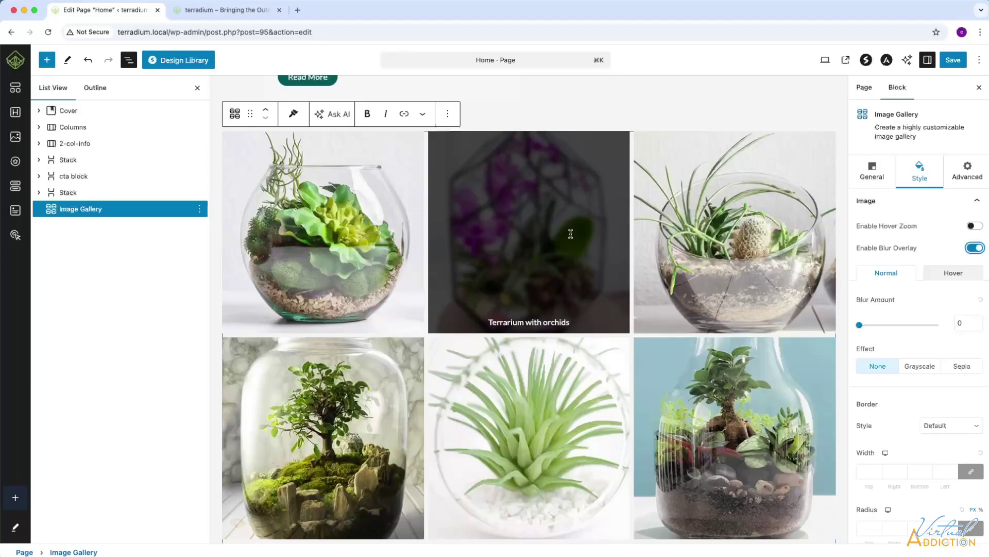
click(973, 249)
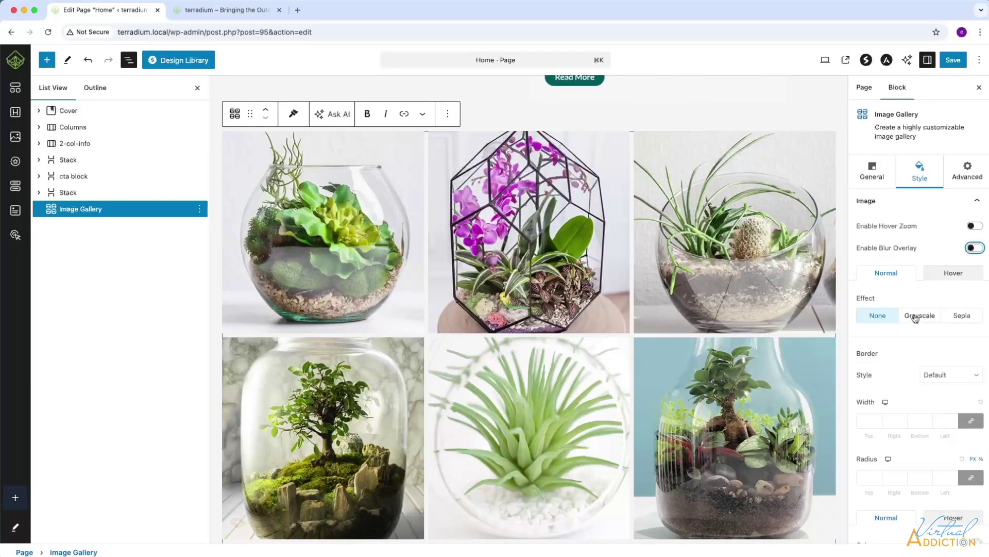
Try the Grayscale and Sepia effects for the normal state and Grayscale for the hover state, returning both states to None.
click(918, 315)
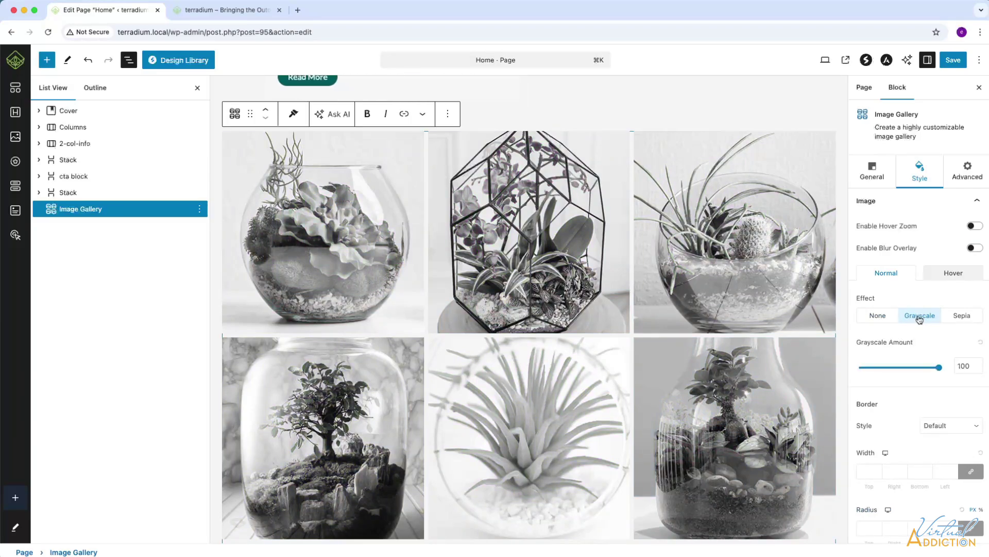
click(965, 319)
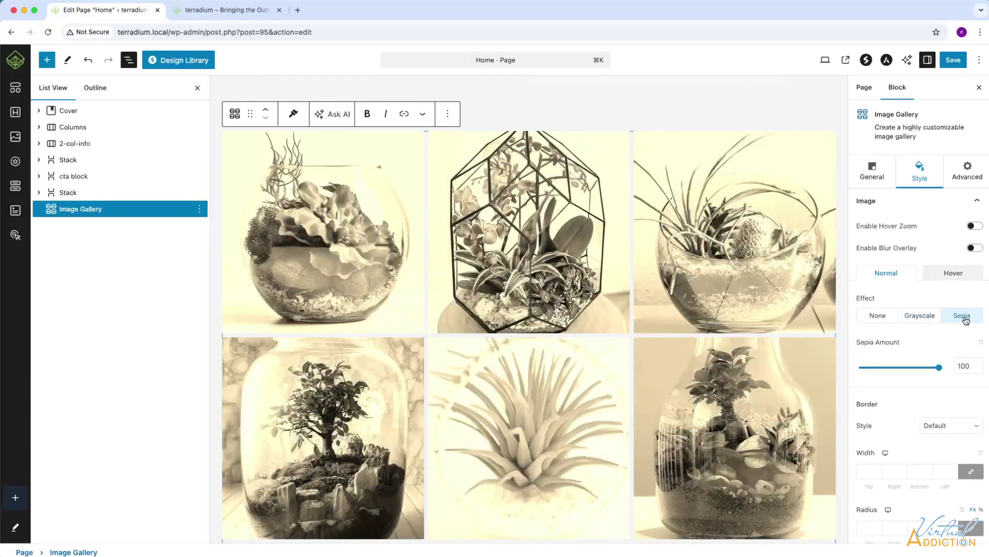
click(873, 316)
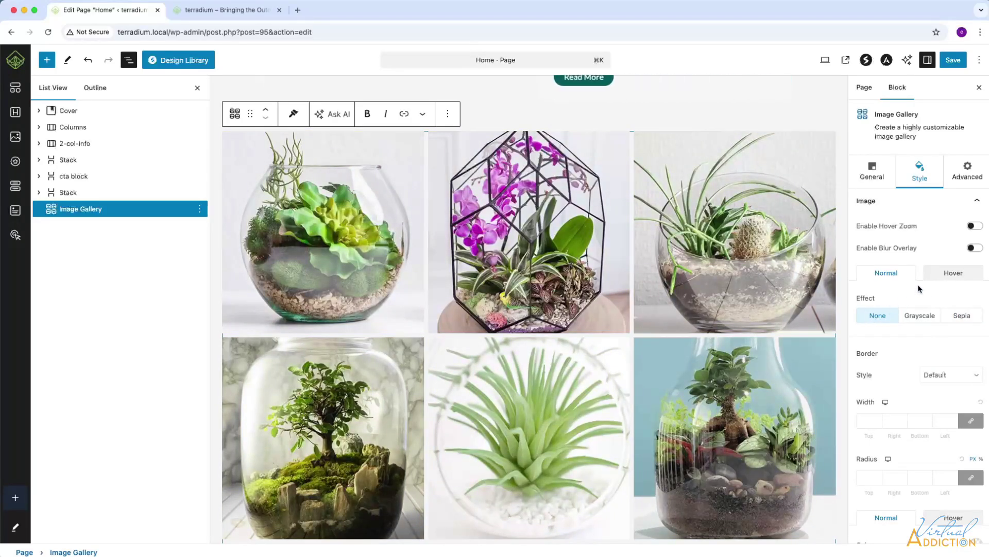
click(945, 276)
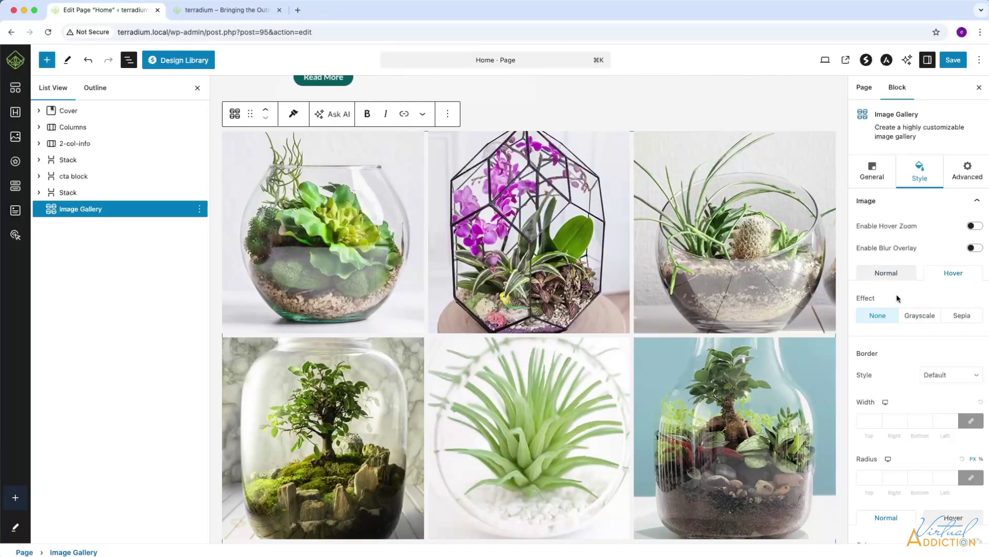
click(921, 317)
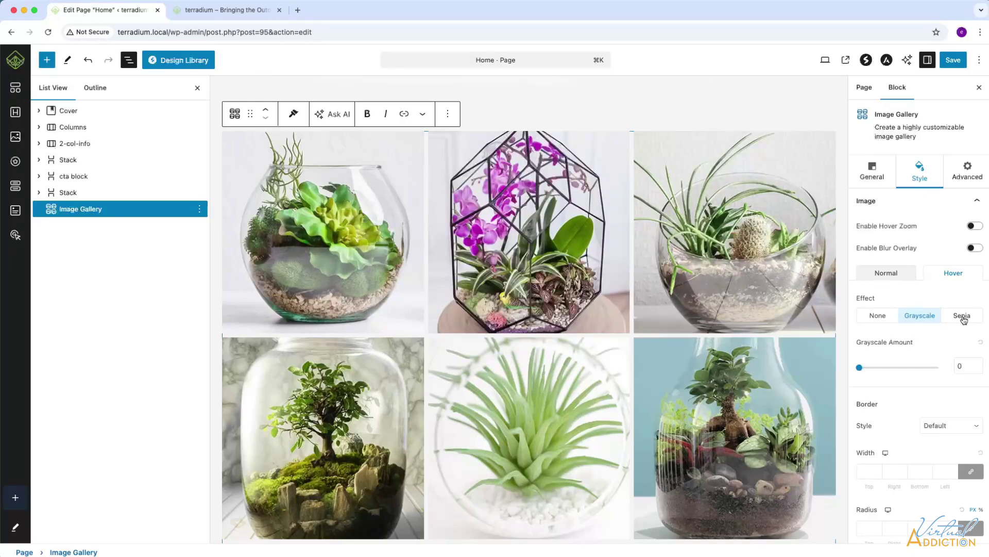
click(879, 316)
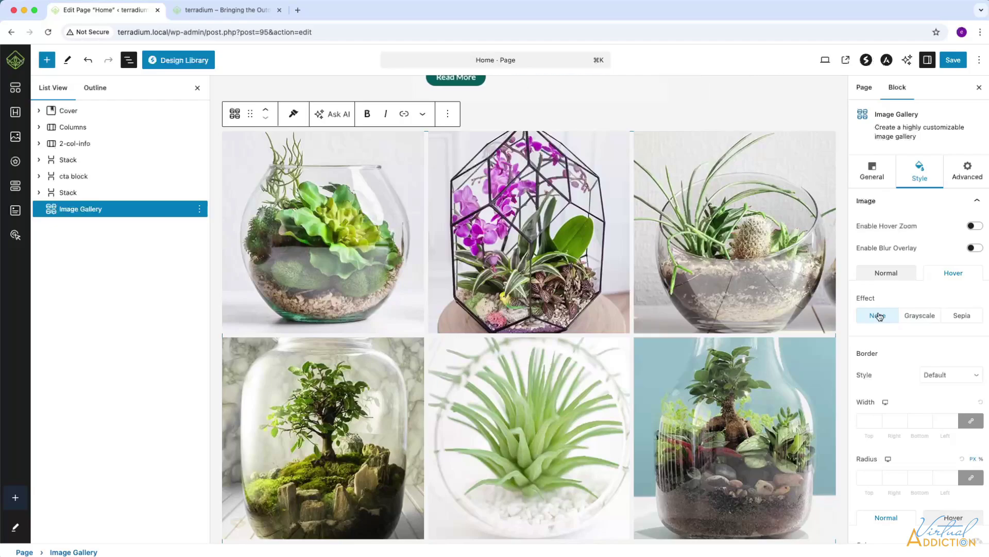
Give the gallery images a solid border with a width of 1 and a radius of 6 px on all sides.
click(934, 377)
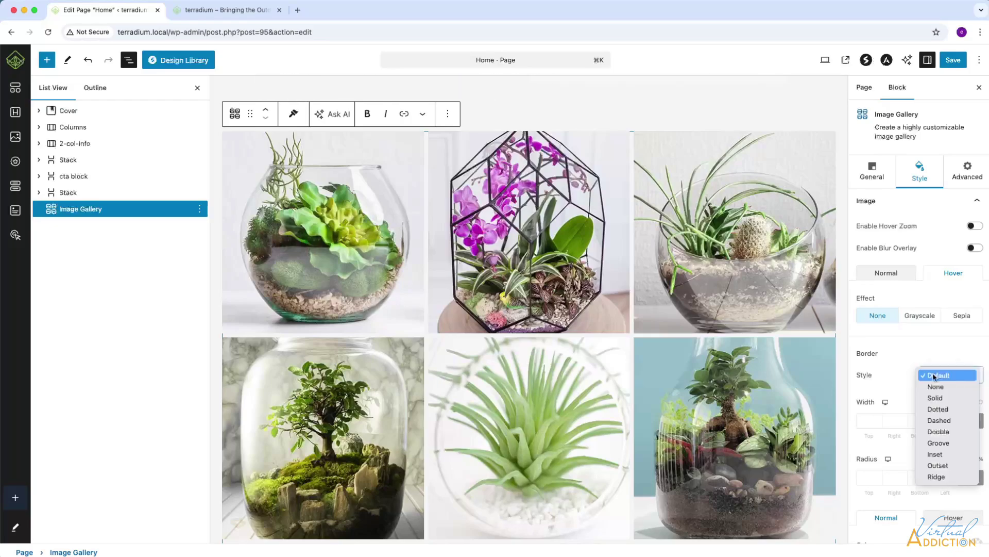
click(936, 397)
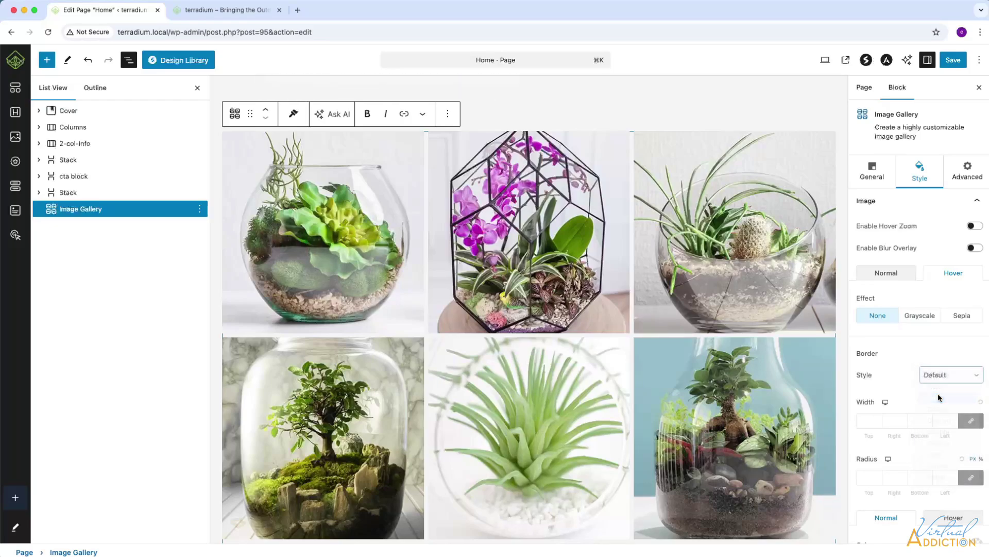
click(869, 421)
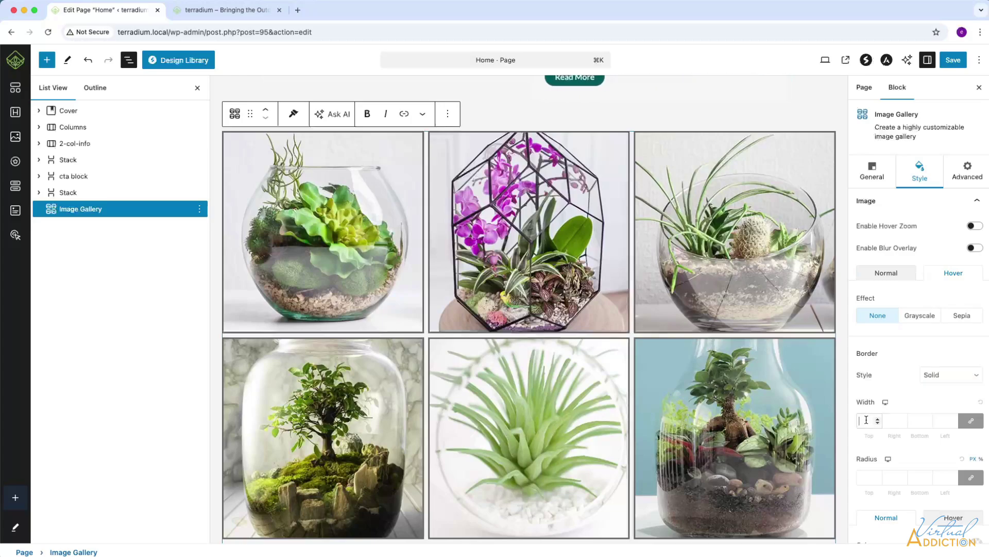
text(1)
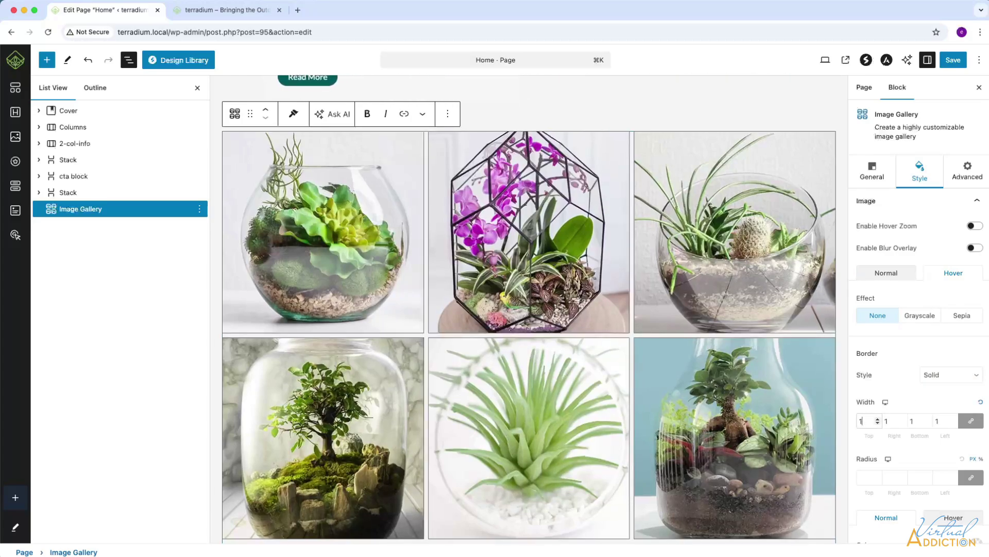
scroll(884, 415, down, 3)
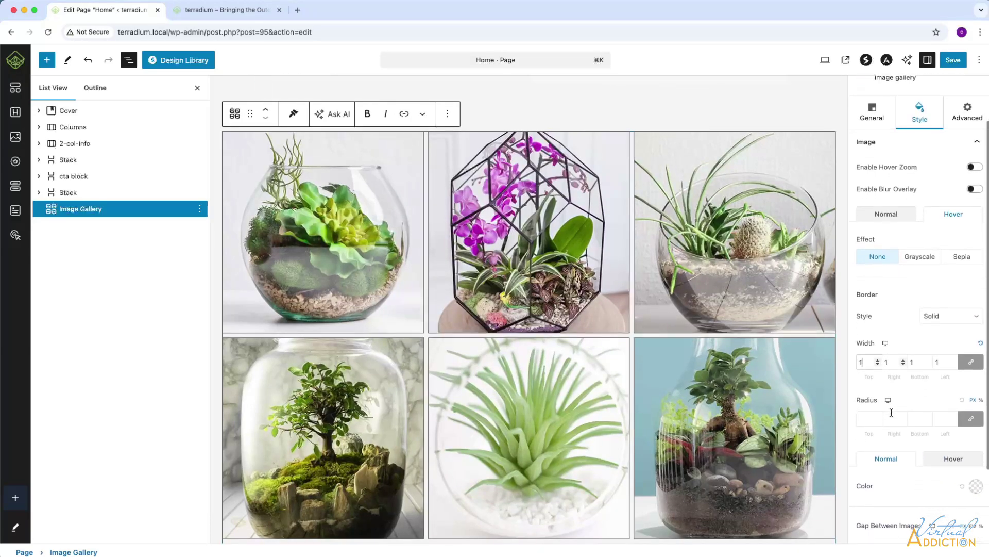
click(863, 420)
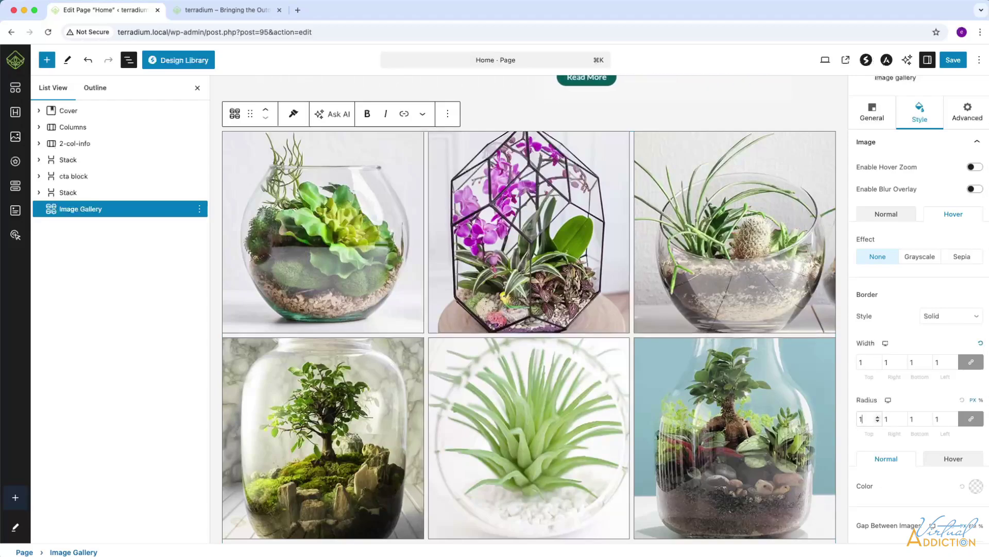
text(06)
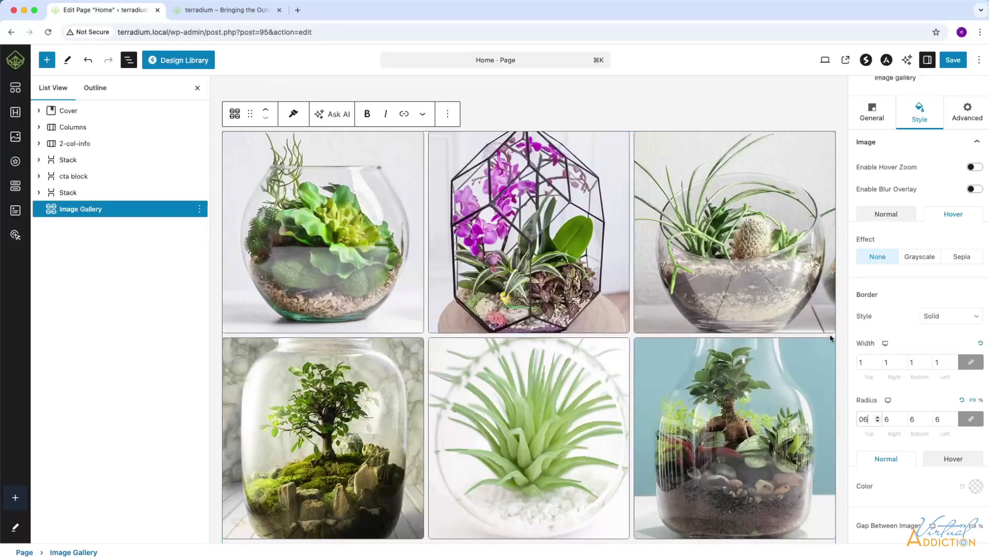
Try yellow F0C726 as the normal border color of the images and settle on grey B6B6B6.
scroll(902, 427, down, 3)
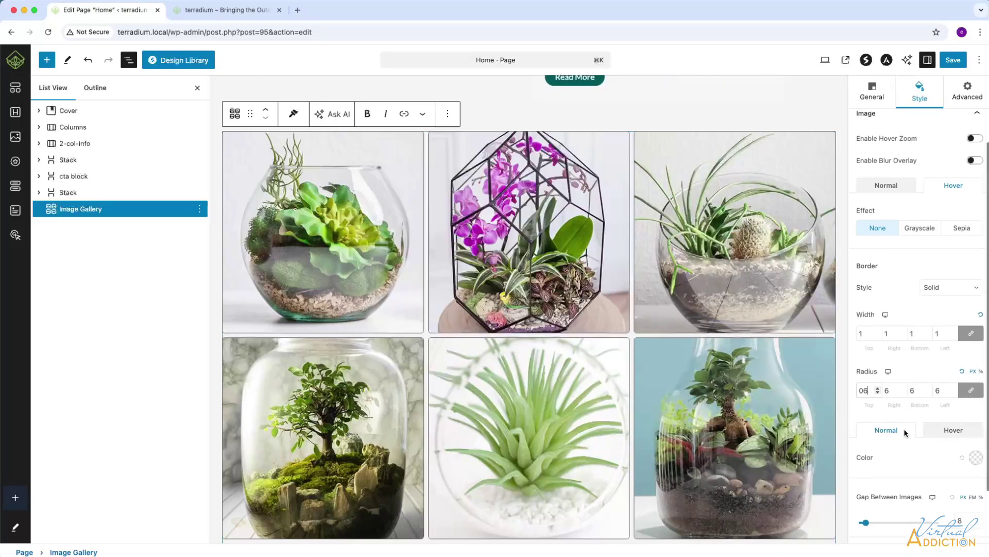
click(976, 397)
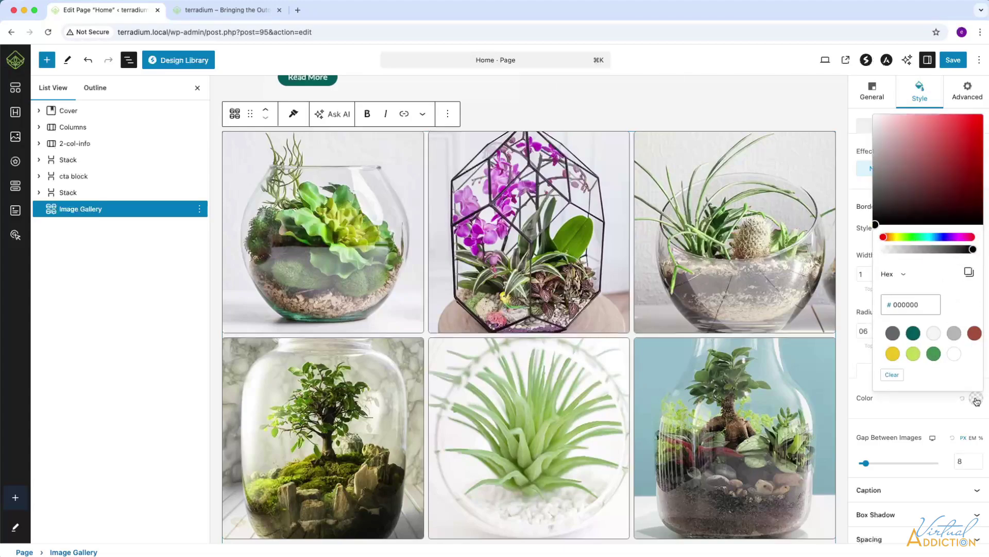
click(892, 354)
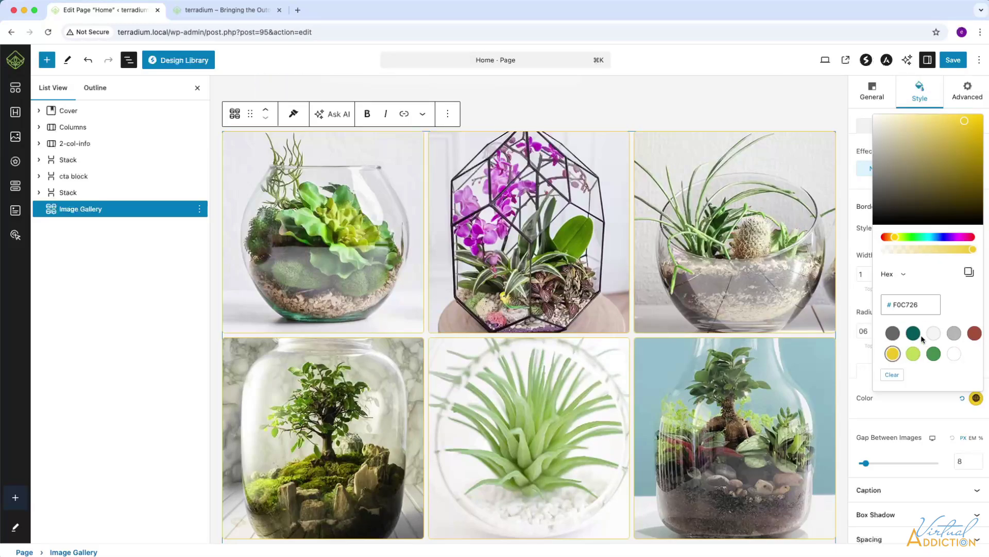
click(953, 334)
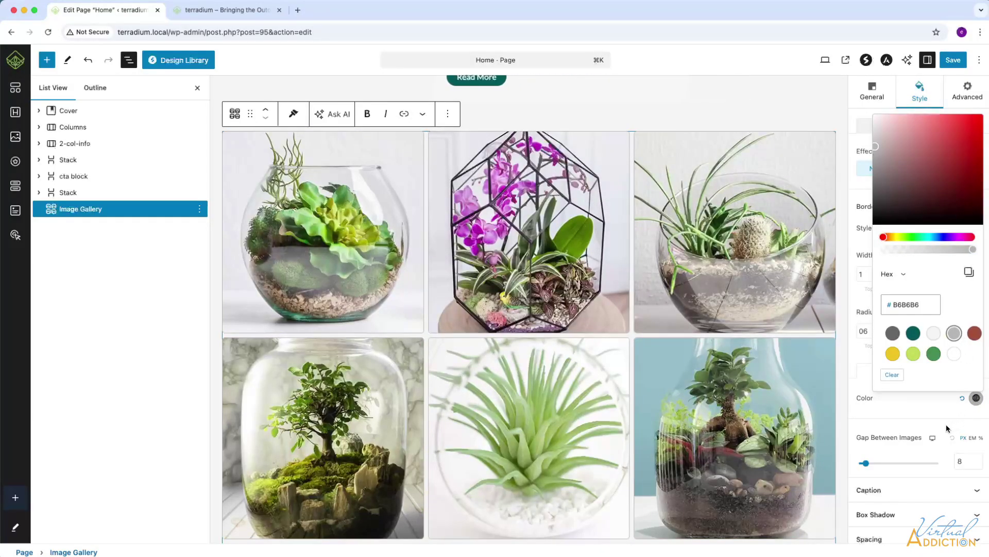
click(926, 415)
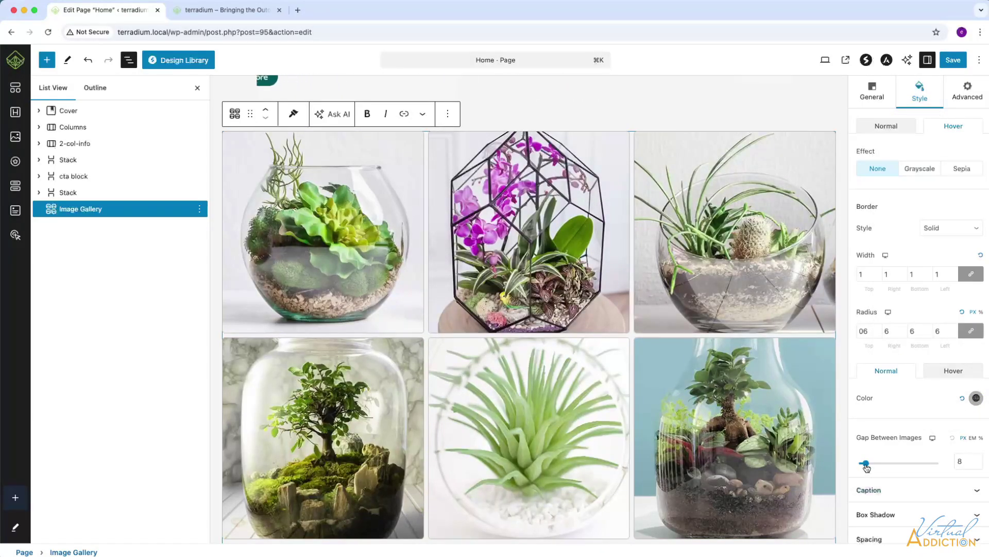
Switch the gap between images to EM units and set it to 2.
click(973, 438)
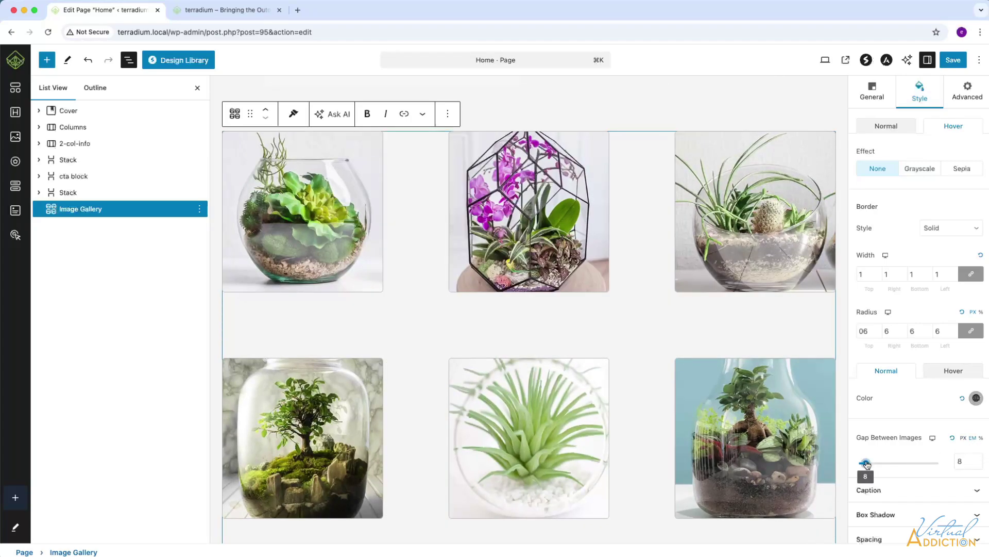
drag(866, 464, 861, 463)
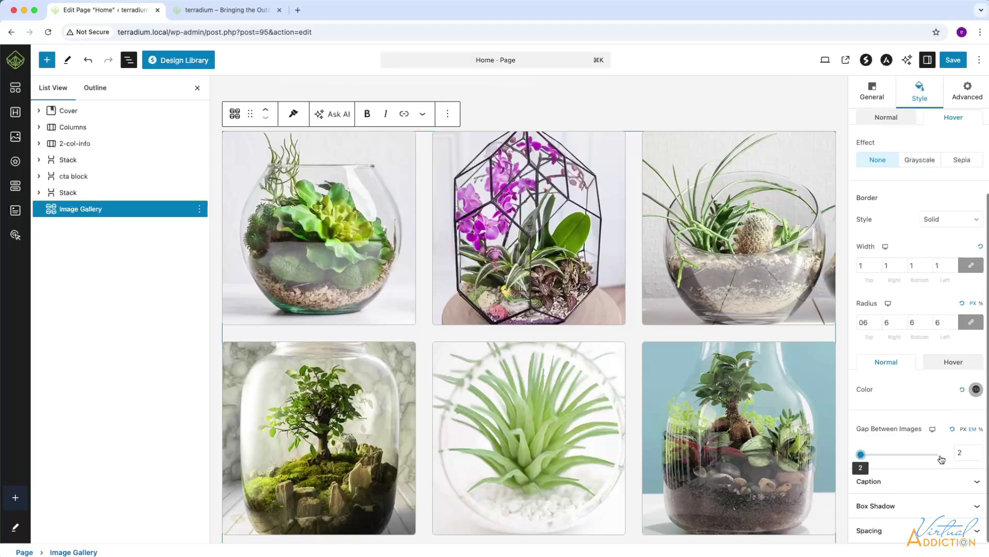
Set the gallery caption text color to the light green BFDB57.
click(953, 468)
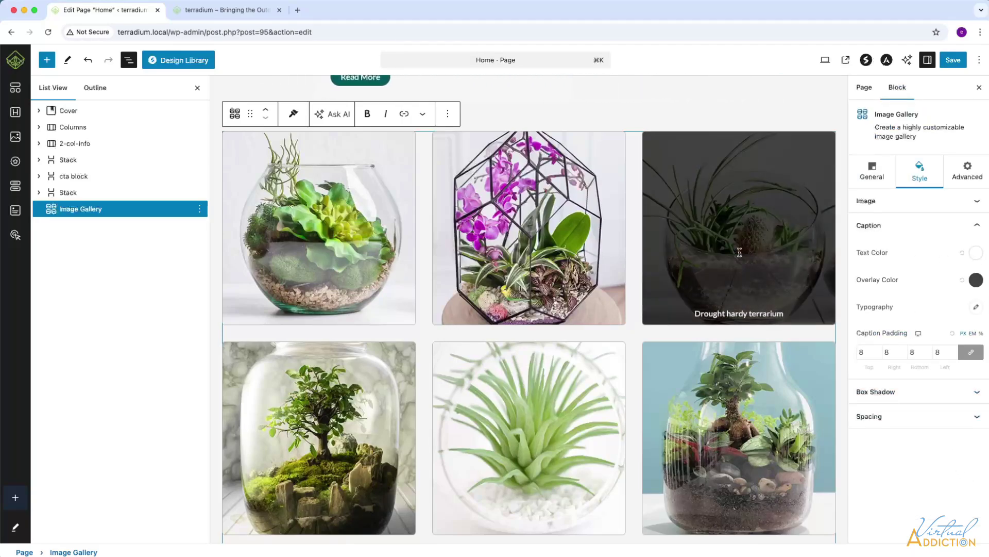
click(976, 254)
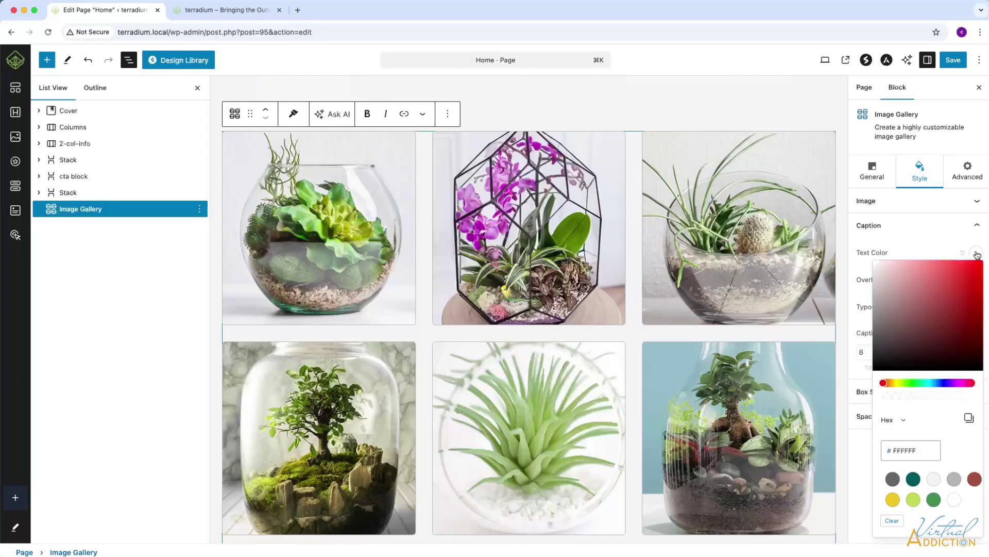
click(913, 499)
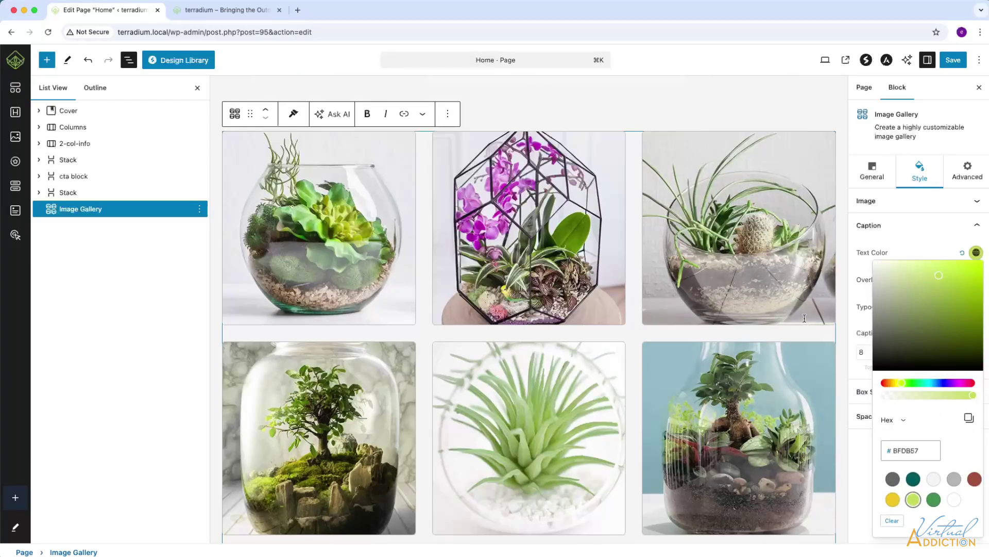
click(888, 248)
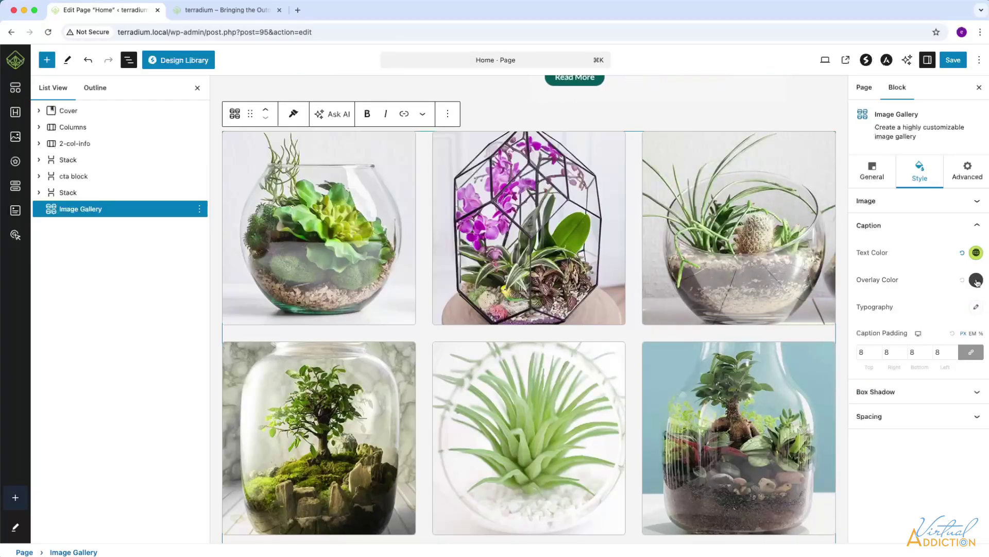
Review the caption typography options and set the caption padding to 16 px on all sides.
click(976, 308)
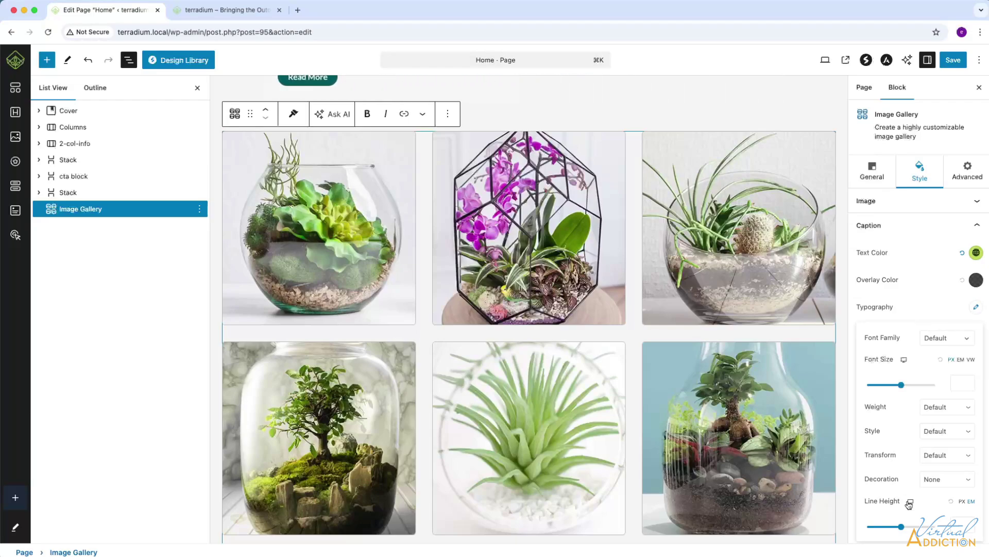
click(925, 292)
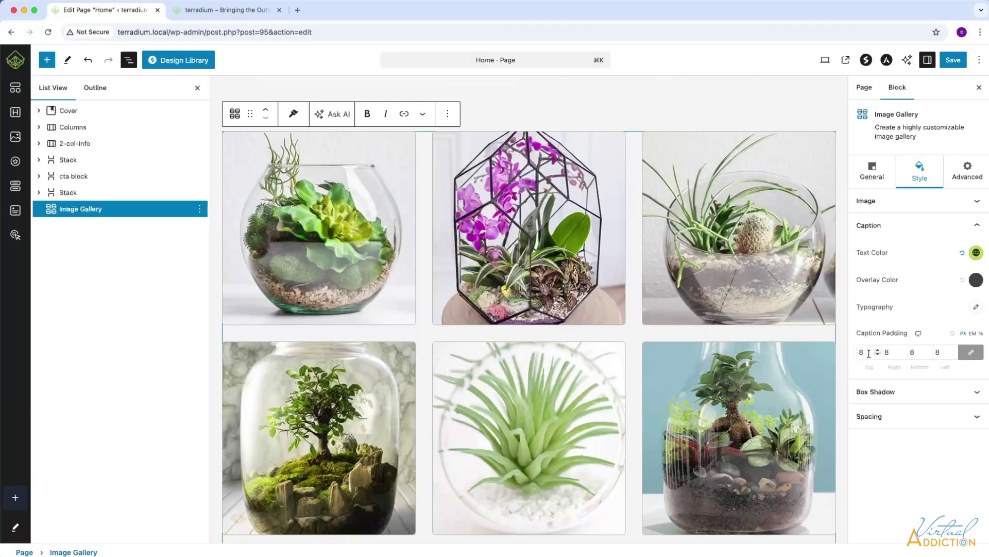
drag(872, 354, 856, 351)
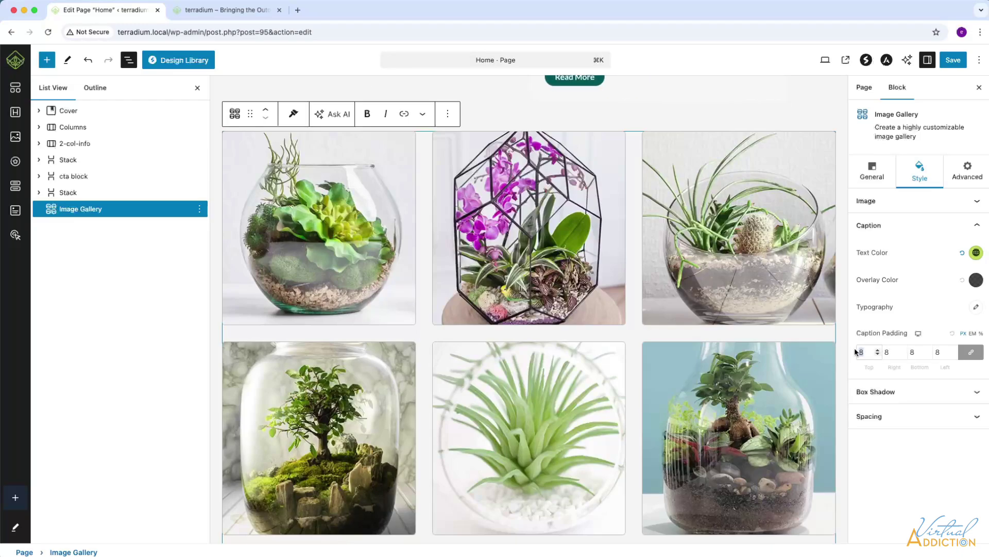
text(16)
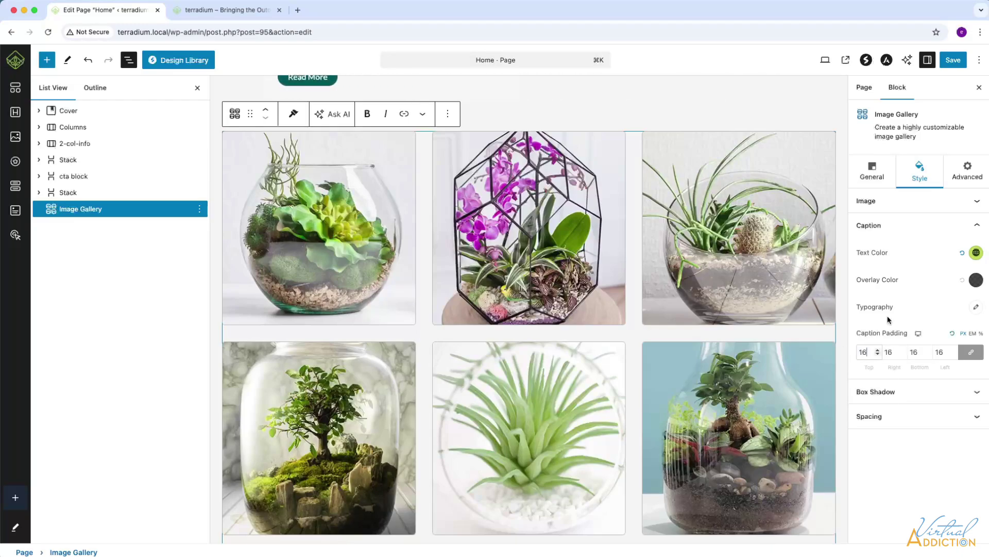
mouse_move(755, 290)
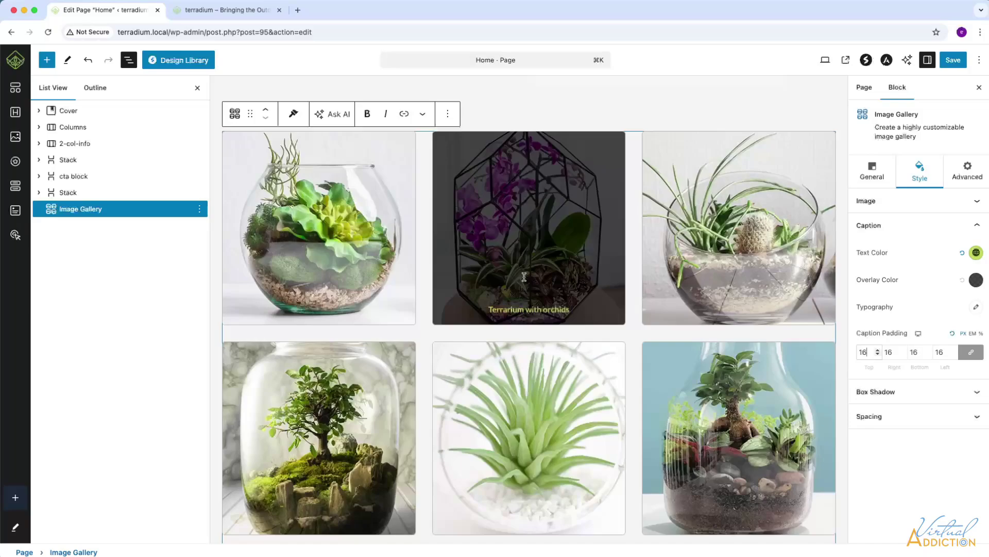
Apply the first box shadow preset to the gallery images for both the normal and hover states.
click(972, 390)
click(888, 333)
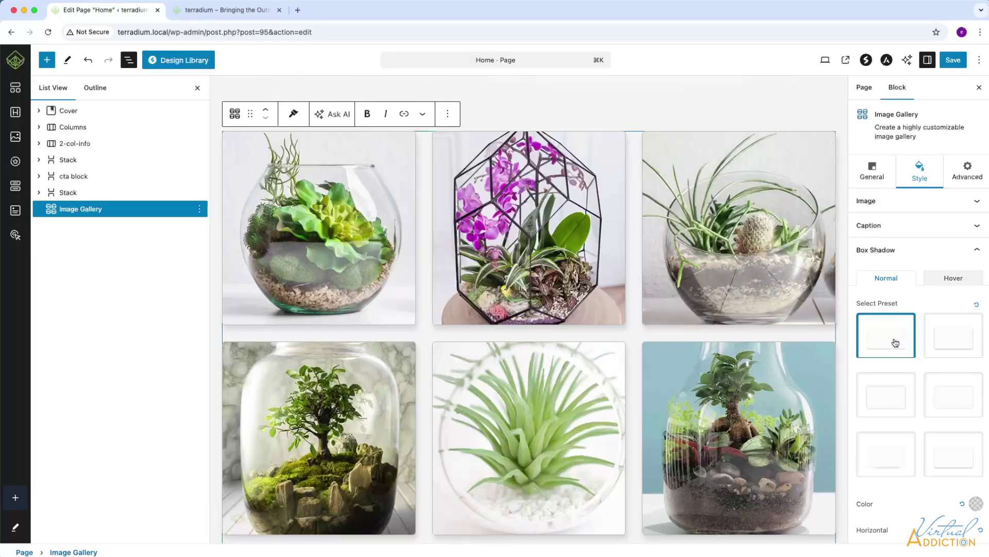
click(950, 281)
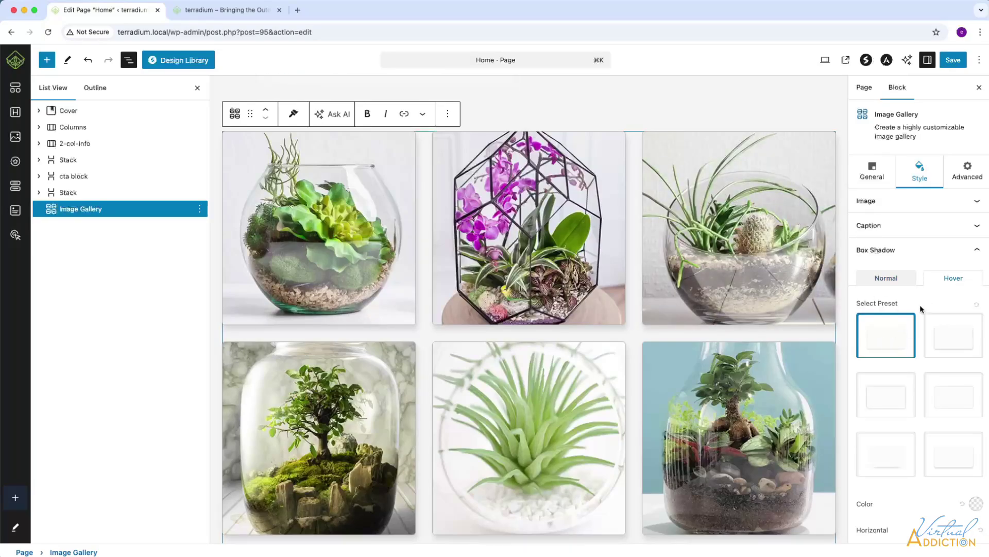
click(889, 338)
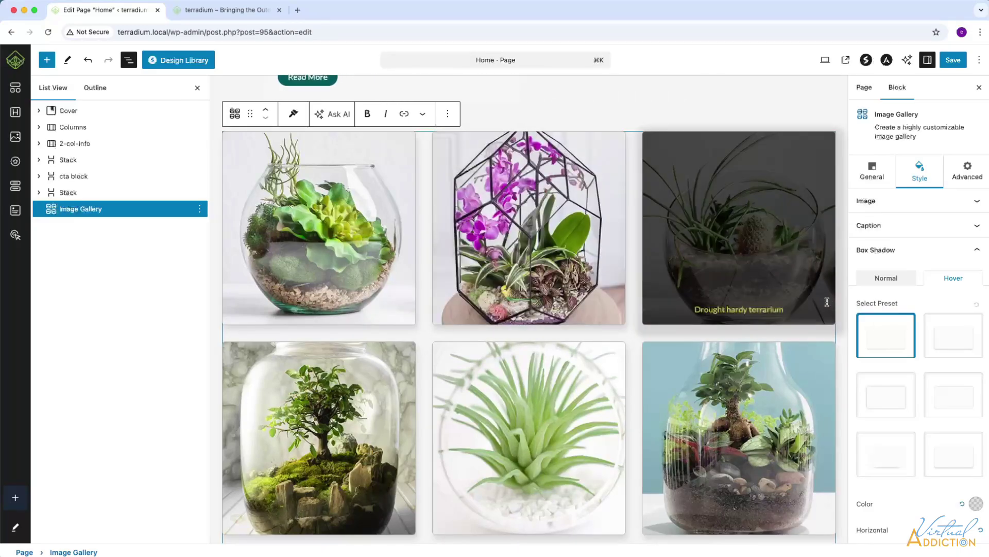
Set the normal box shadow's spread to -2, try the Inset position and return it to Outset.
click(898, 279)
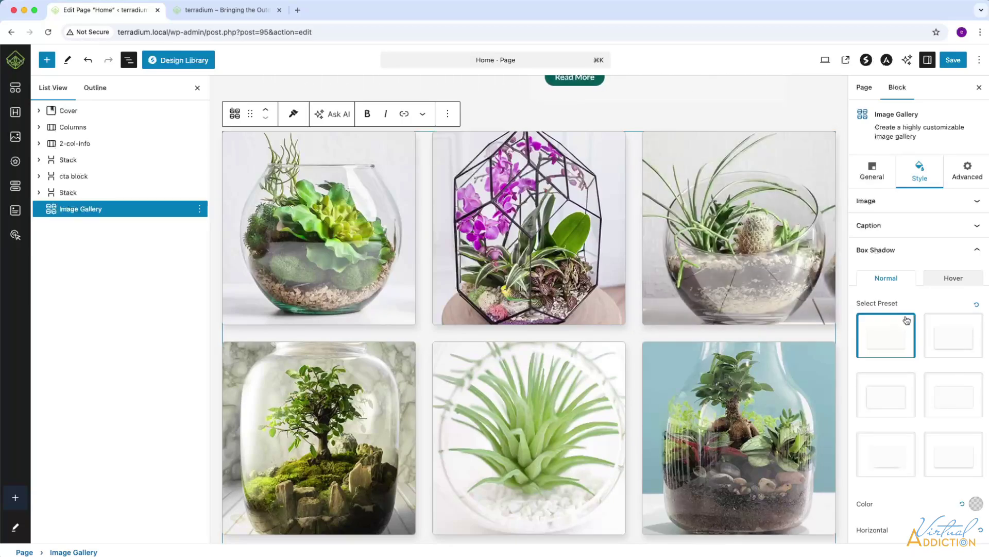
scroll(946, 362, down, 1)
scroll(945, 361, down, 1)
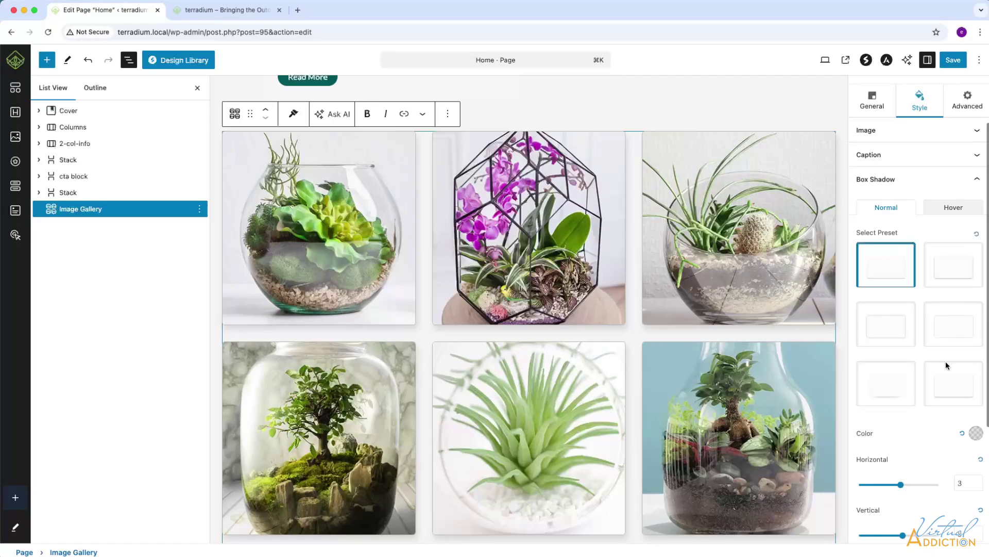
scroll(945, 389, down, 2)
scroll(945, 388, down, 3)
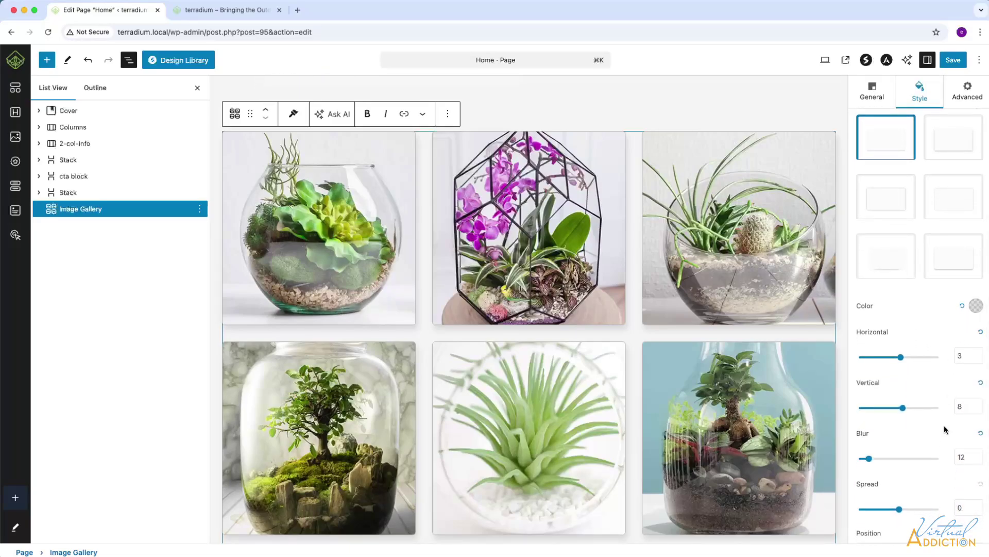
scroll(944, 426, down, 2)
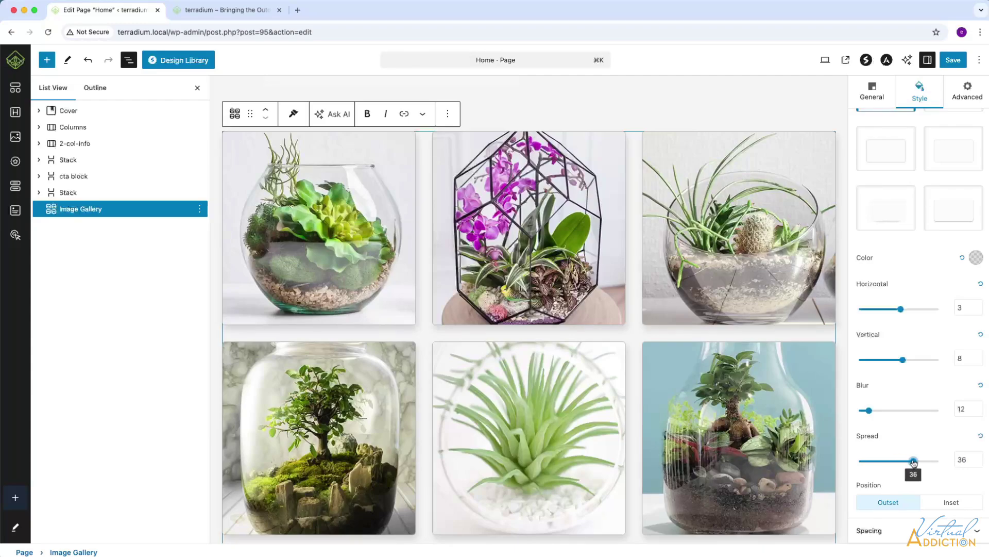
drag(913, 461, 905, 481)
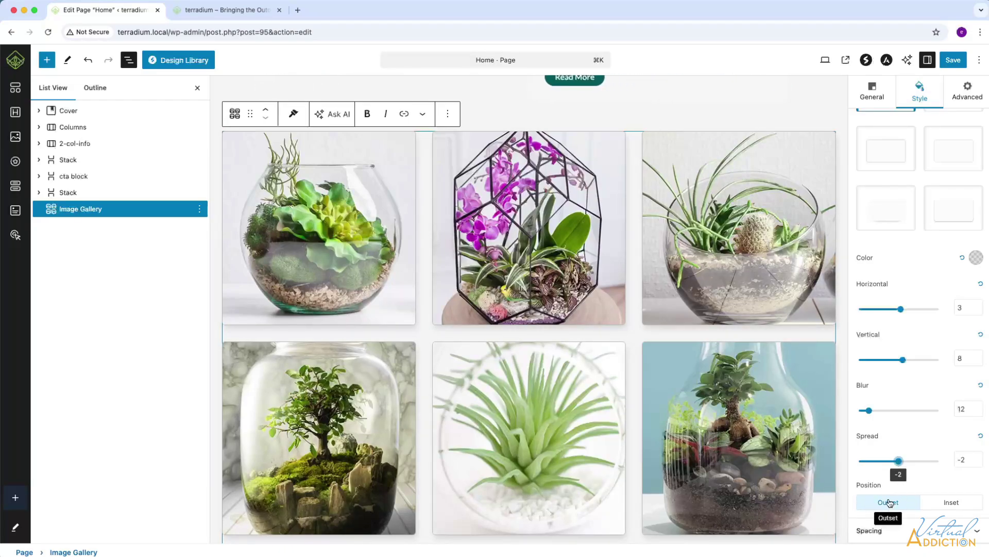
click(951, 502)
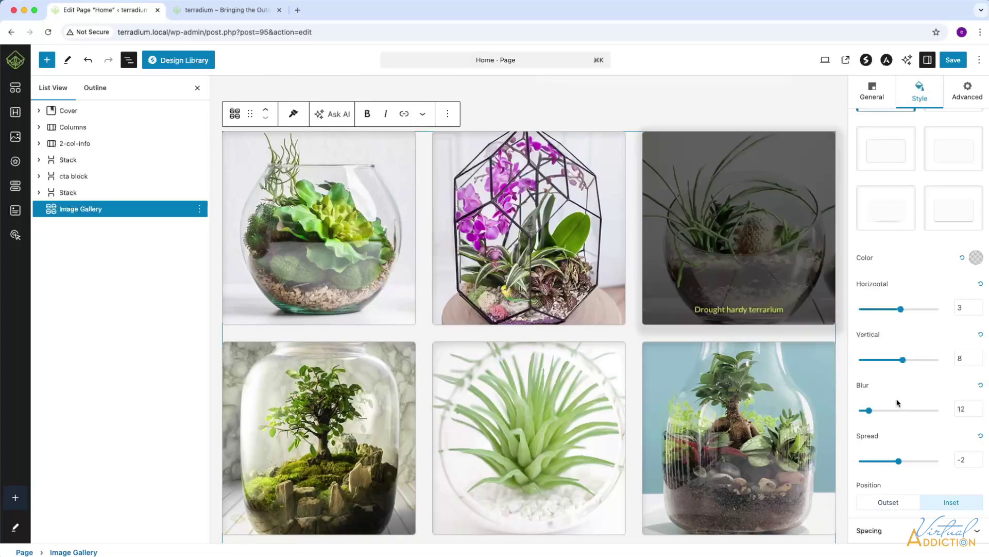
click(906, 505)
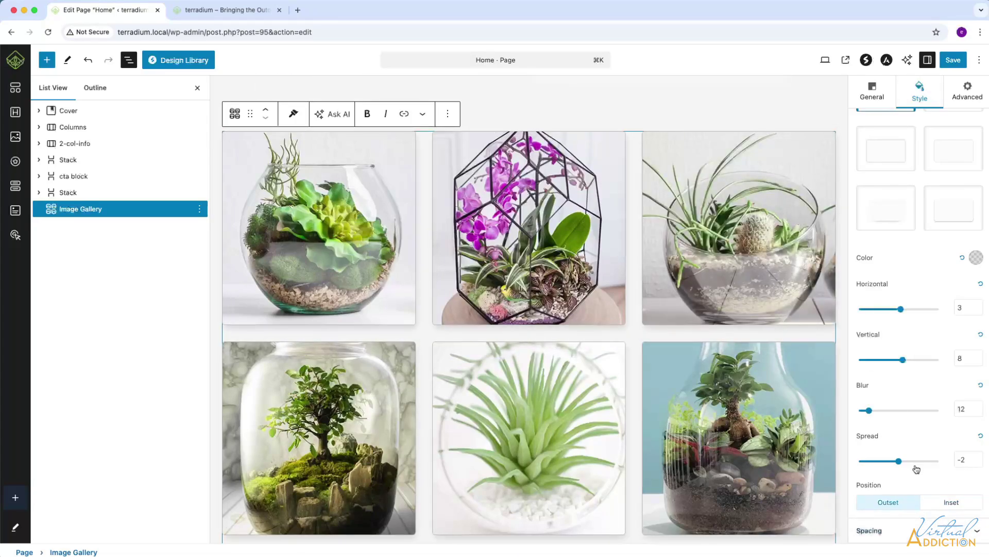
Set the gallery block's padding to 20 px on all sides.
click(976, 531)
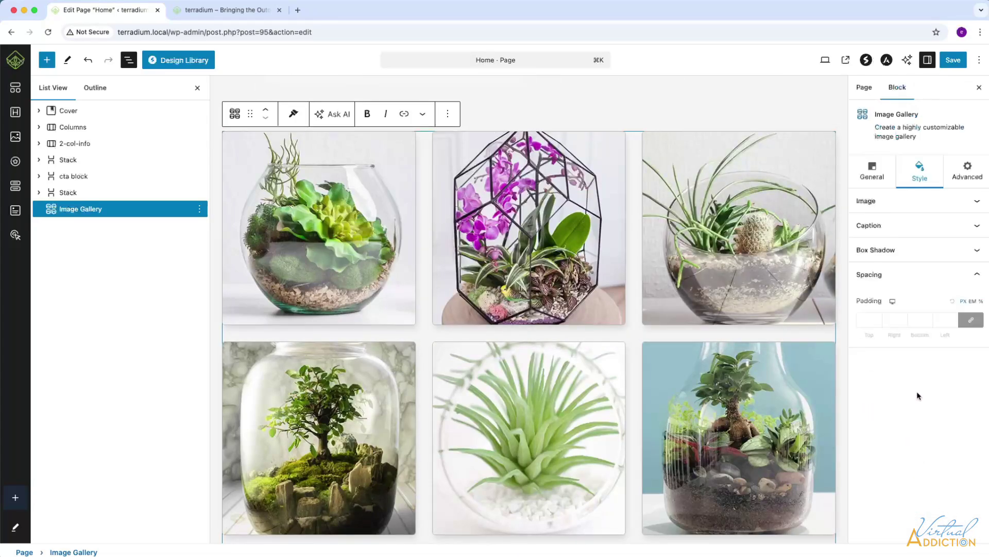
click(870, 320)
text(20)
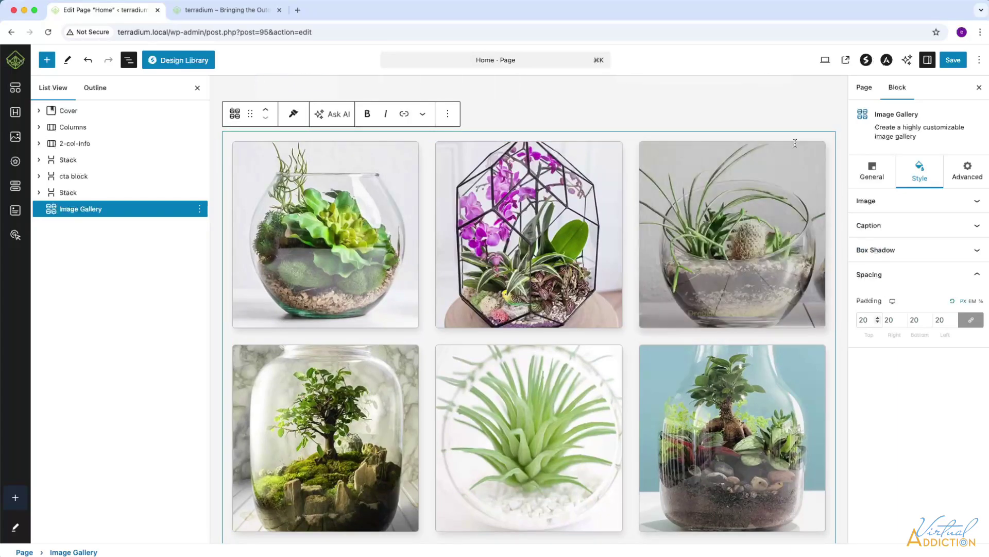
Change the gallery block's padding to 2 em on all sides and save the page.
click(973, 302)
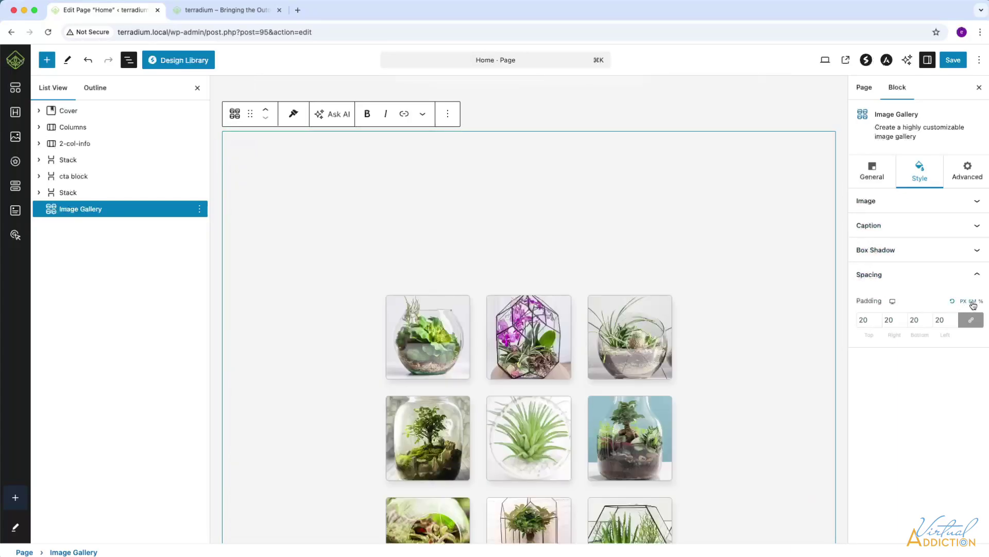
text(2)
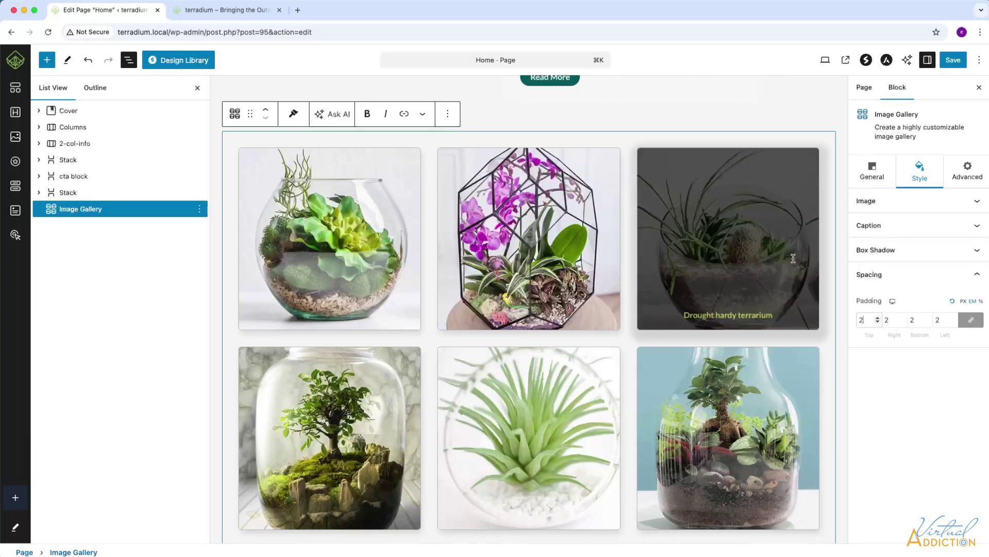
click(954, 59)
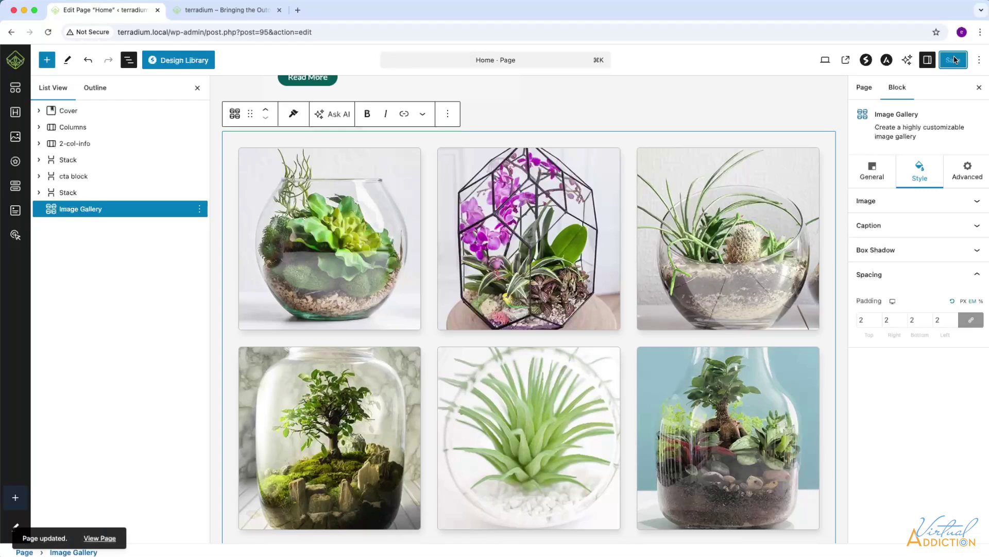
Reload the live home page and examine the image gallery's layout and hover captions at desktop width.
click(239, 16)
click(48, 33)
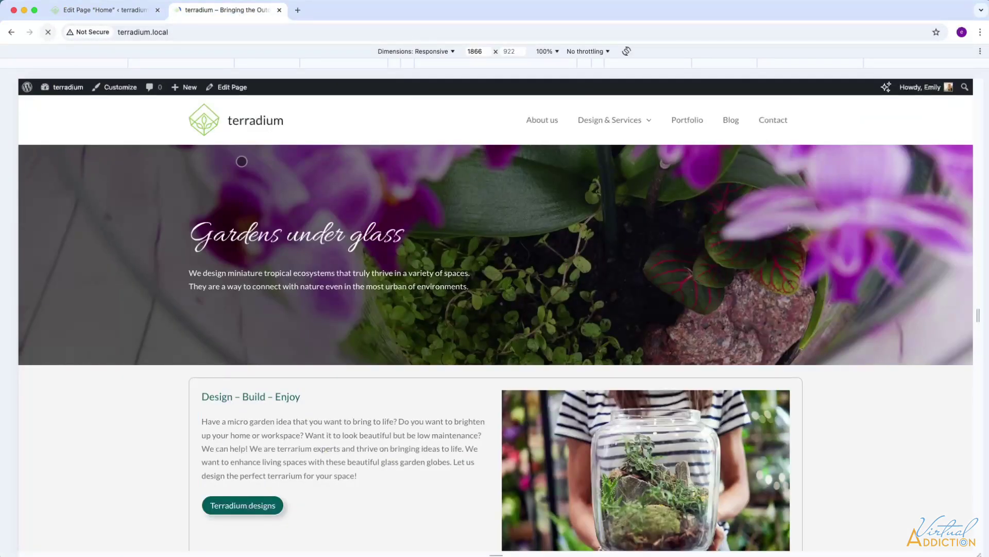
scroll(518, 350, down, 6)
scroll(517, 350, down, 20)
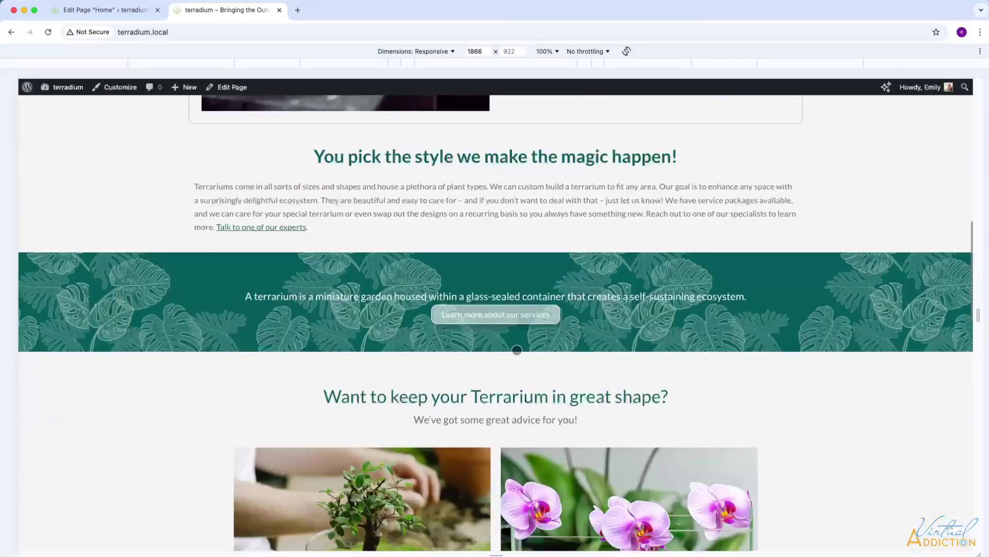
scroll(517, 350, up, 1)
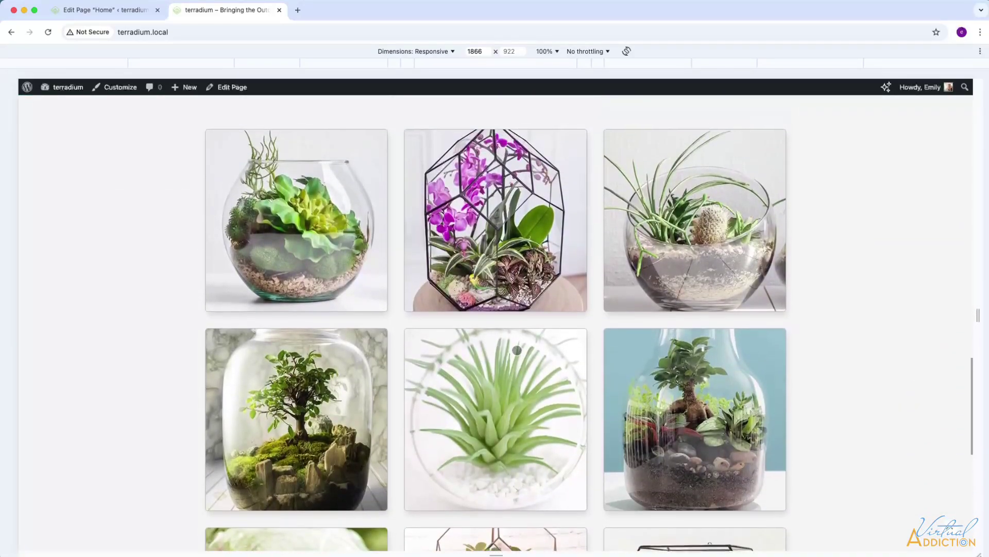
scroll(473, 225, up, 1)
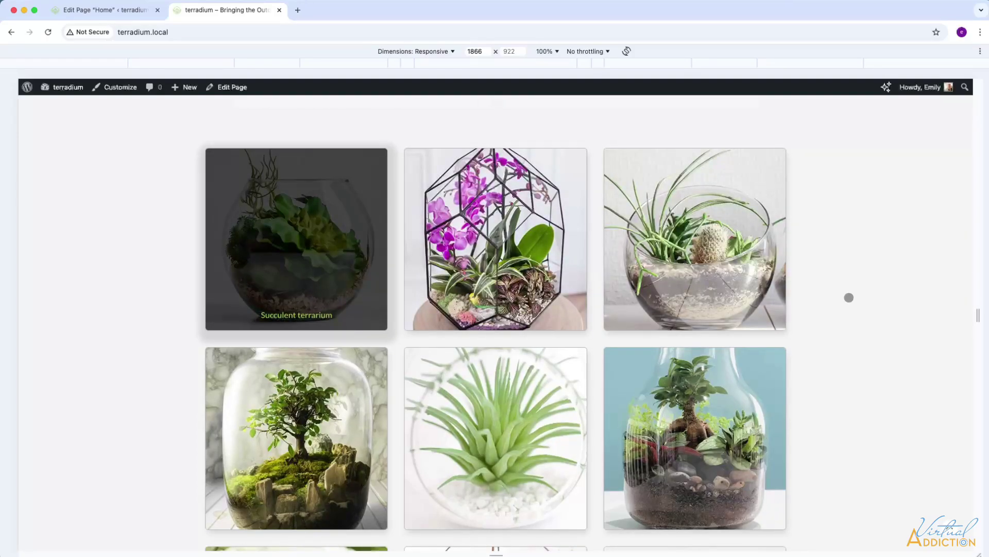
scroll(849, 297, down, 5)
scroll(812, 320, up, 2)
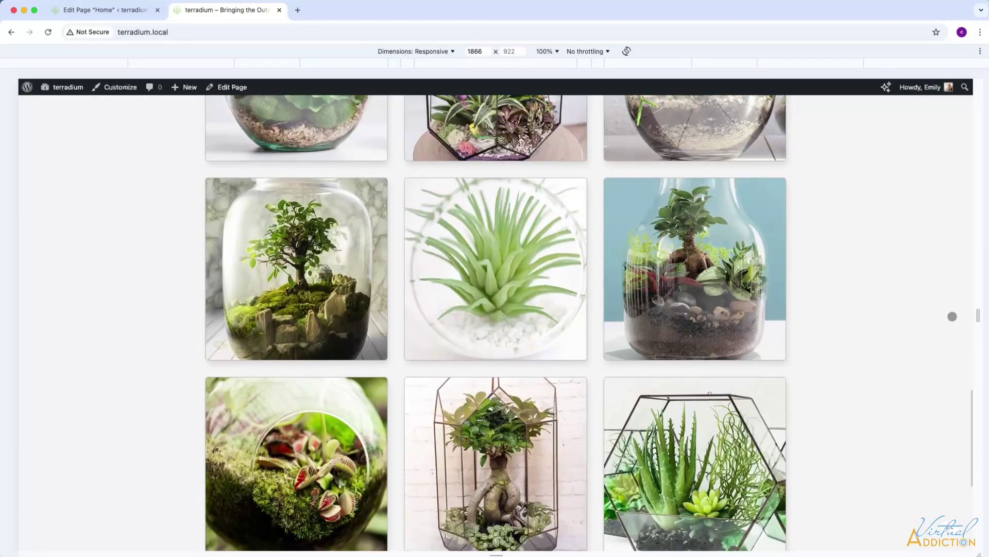
Narrow the responsive preview to 881 px and 514 px wide and check the gallery's columns and image gaps at each size.
drag(978, 315, 725, 313)
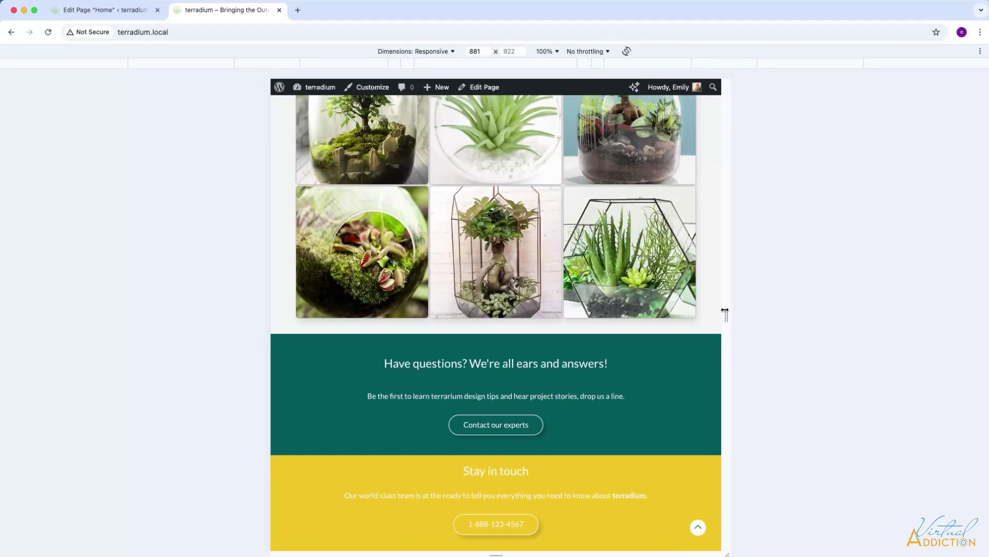
scroll(633, 300, up, 3)
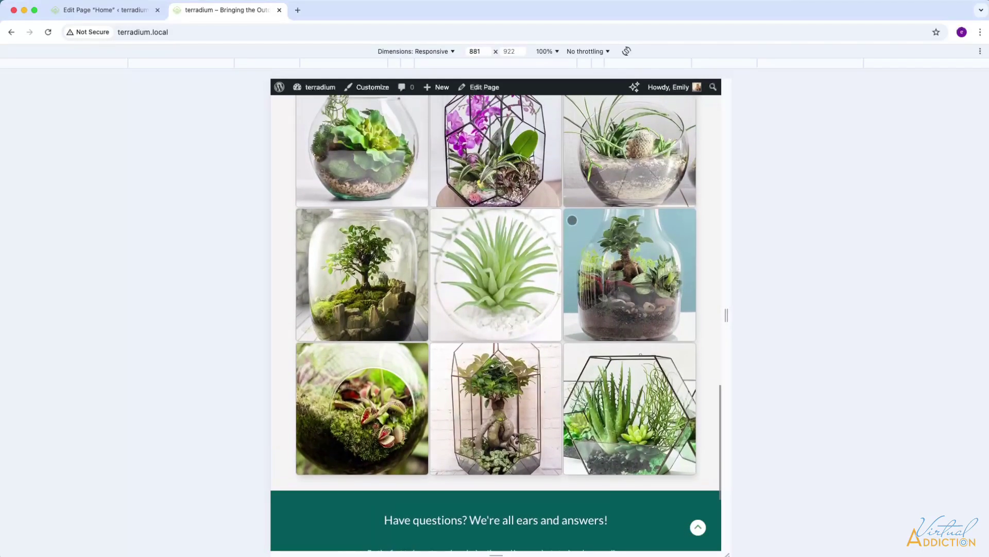
scroll(557, 181, up, 2)
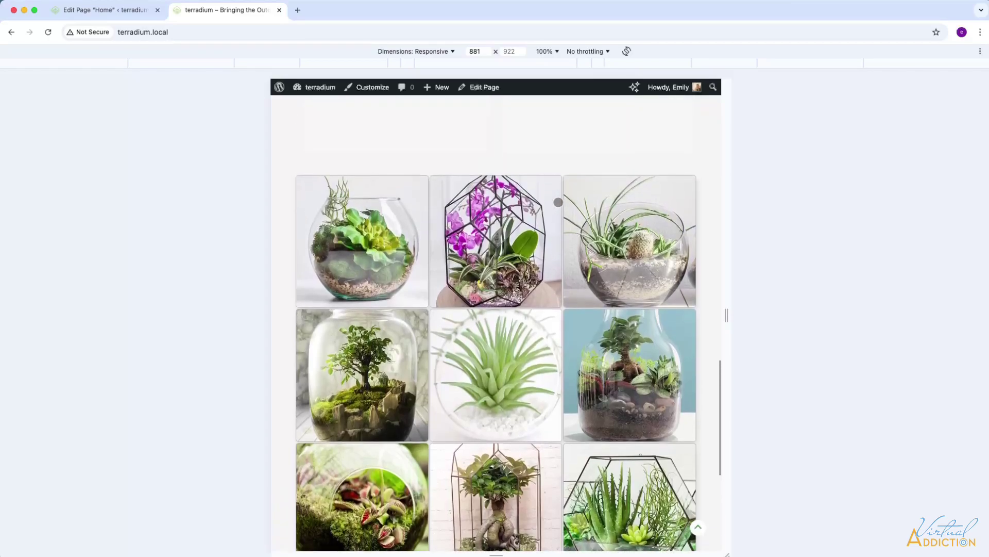
scroll(563, 203, down, 2)
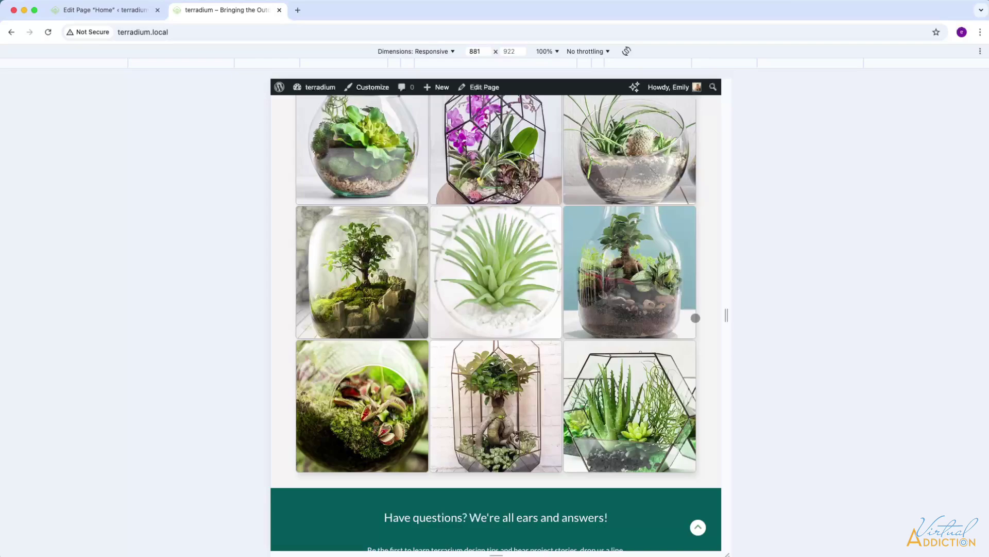
drag(729, 319, 634, 314)
scroll(529, 325, down, 20)
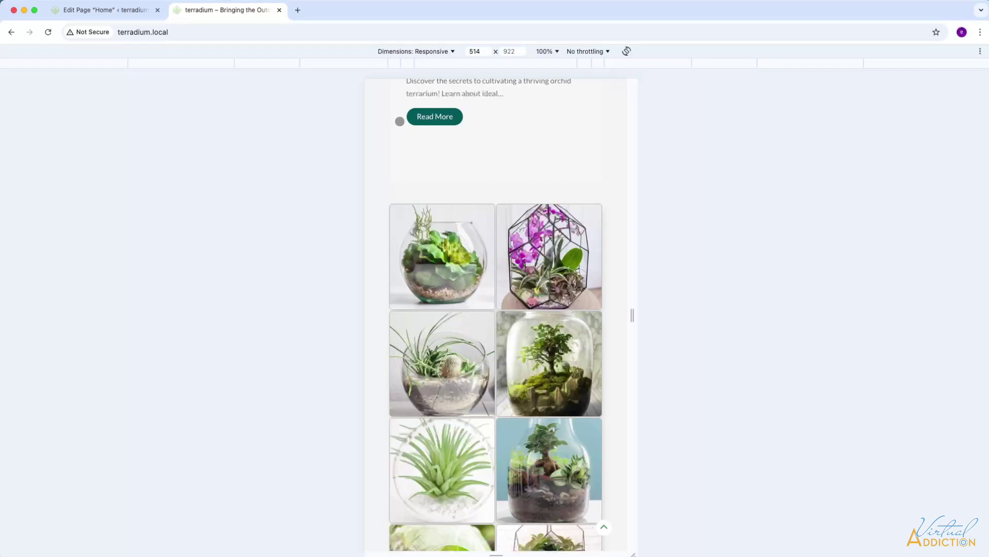
Return to the page editor and set the gallery's gap between images to 2 em for tablet.
click(107, 10)
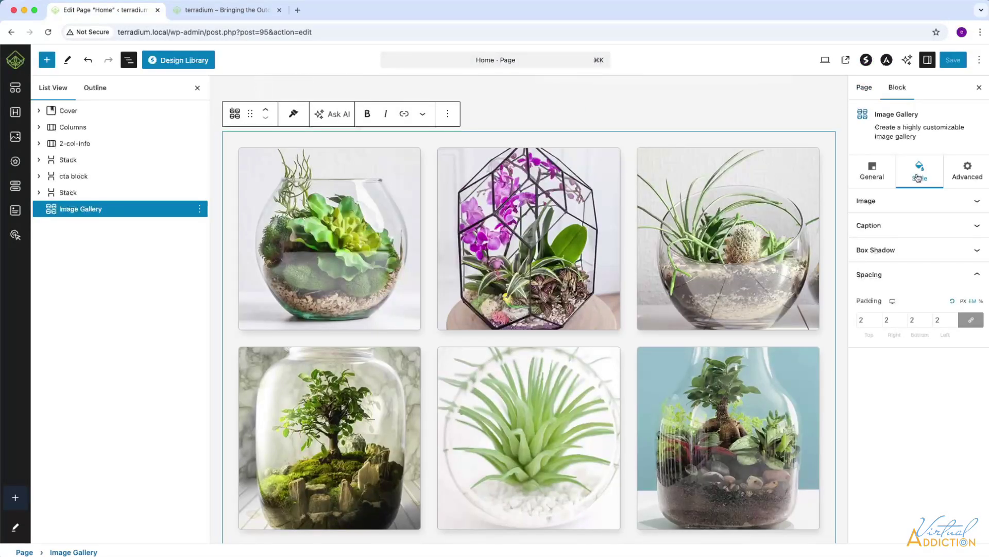
click(882, 201)
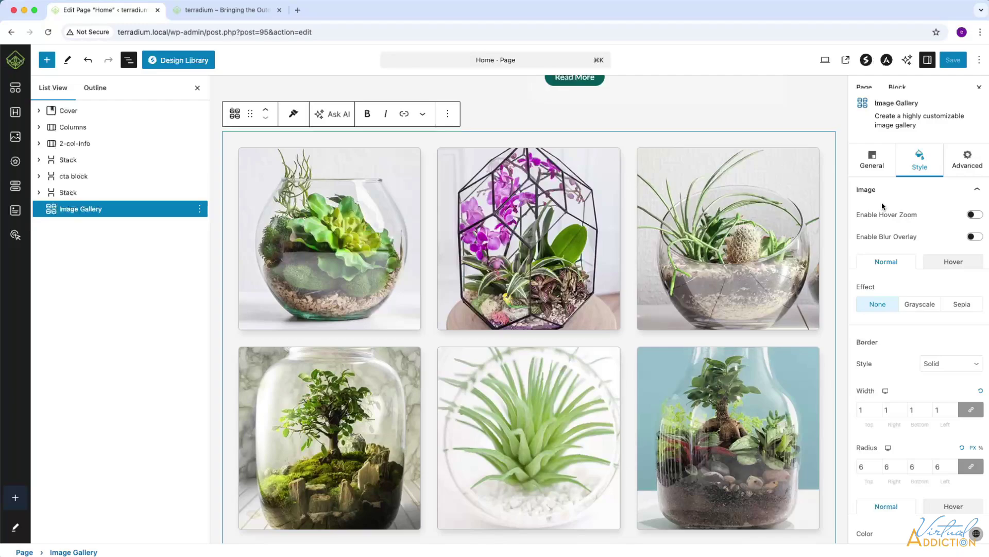
scroll(883, 257, down, 3)
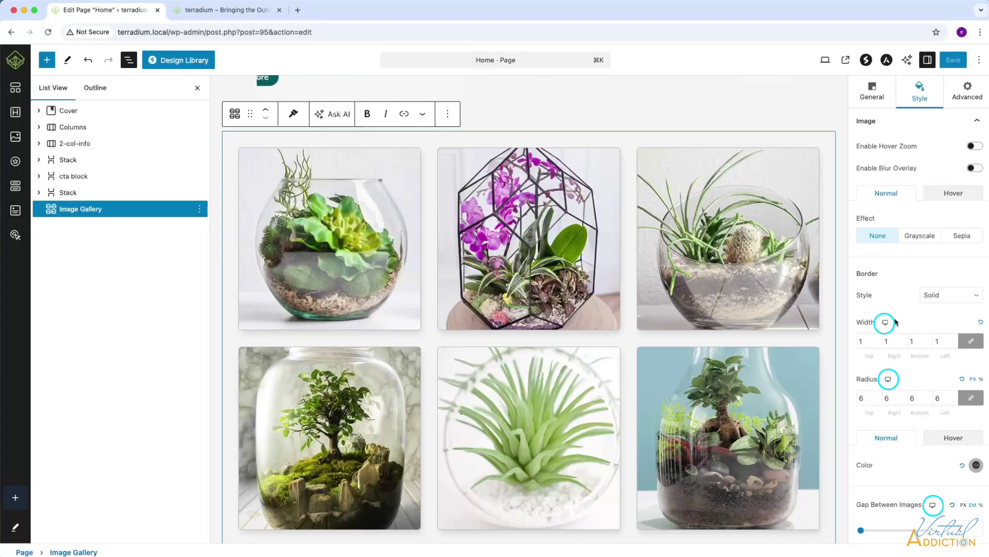
scroll(912, 360, down, 3)
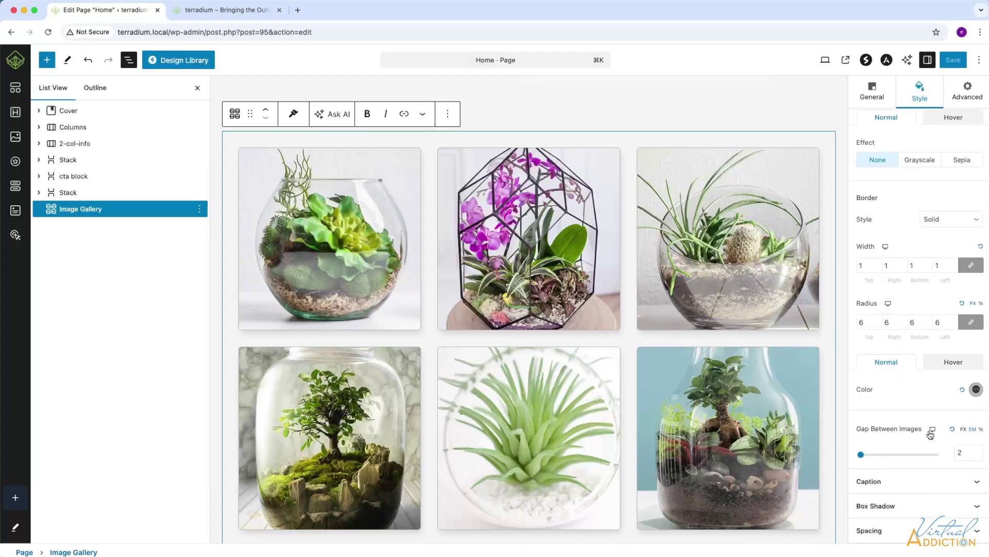
click(932, 431)
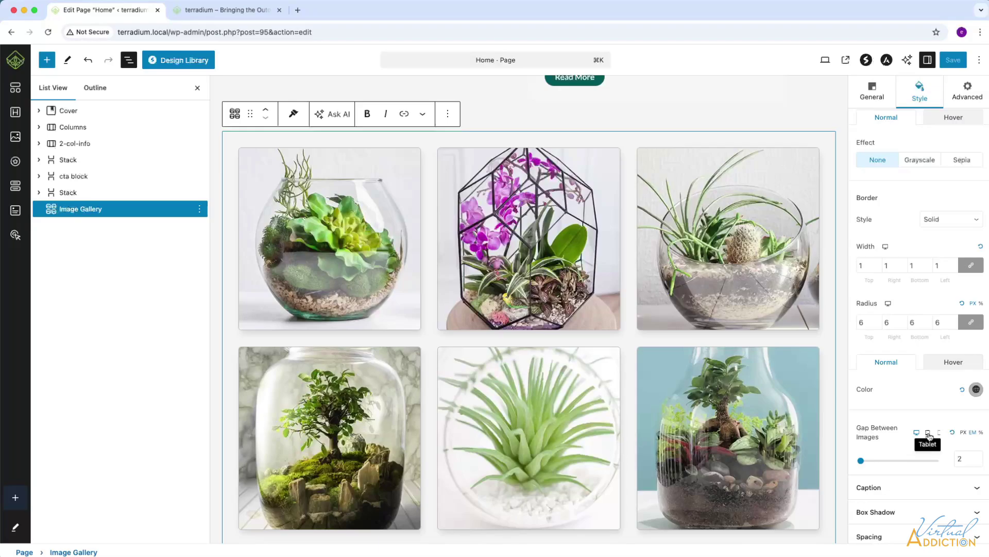
click(928, 433)
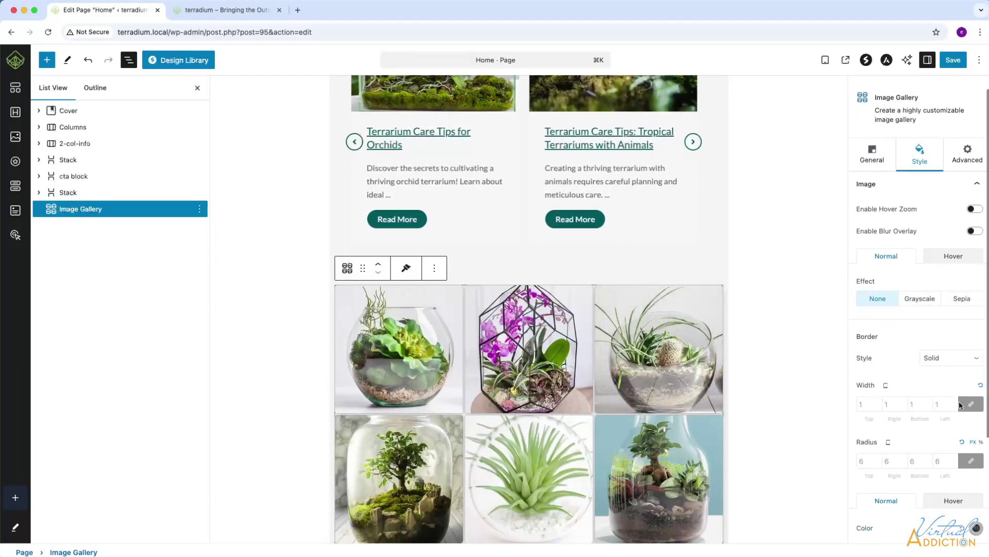
scroll(960, 401, down, 3)
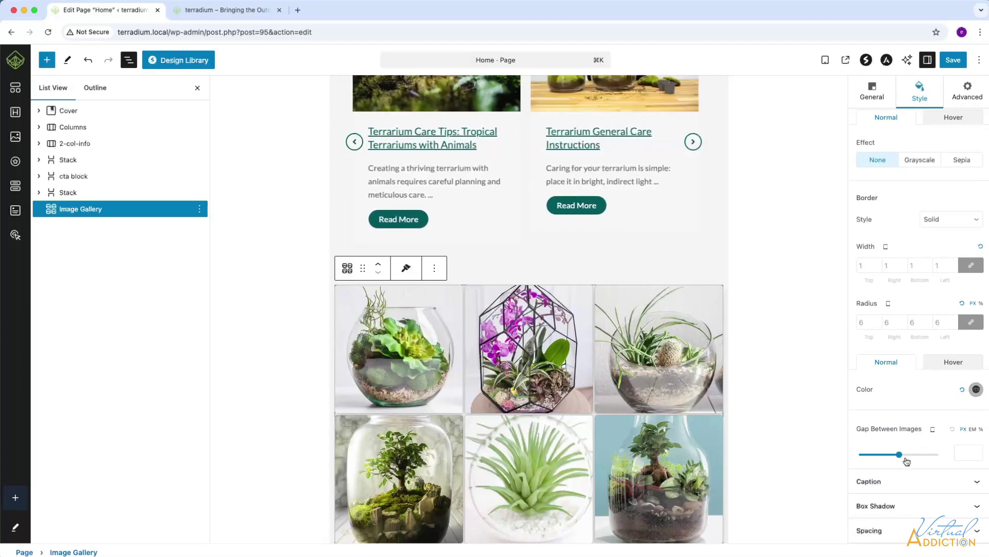
click(972, 429)
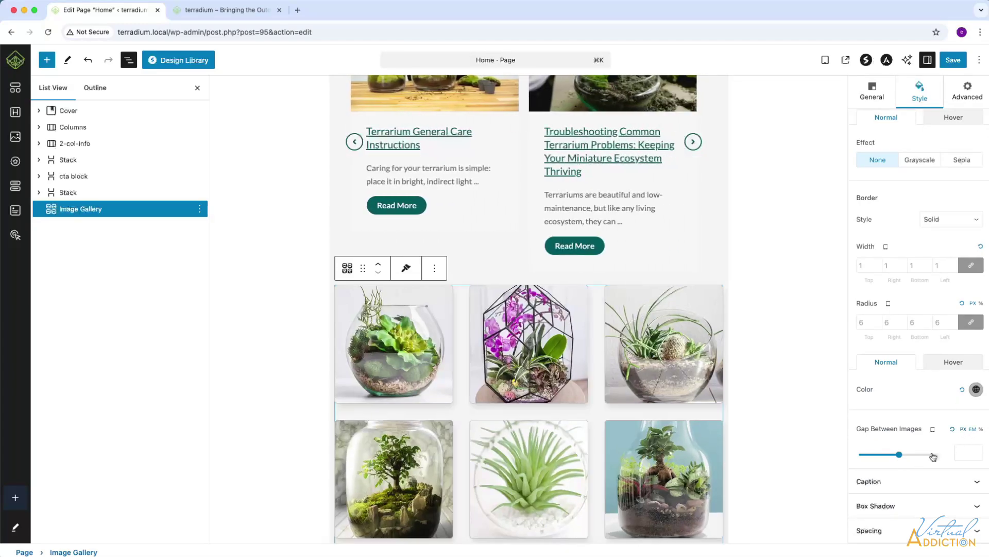
click(899, 456)
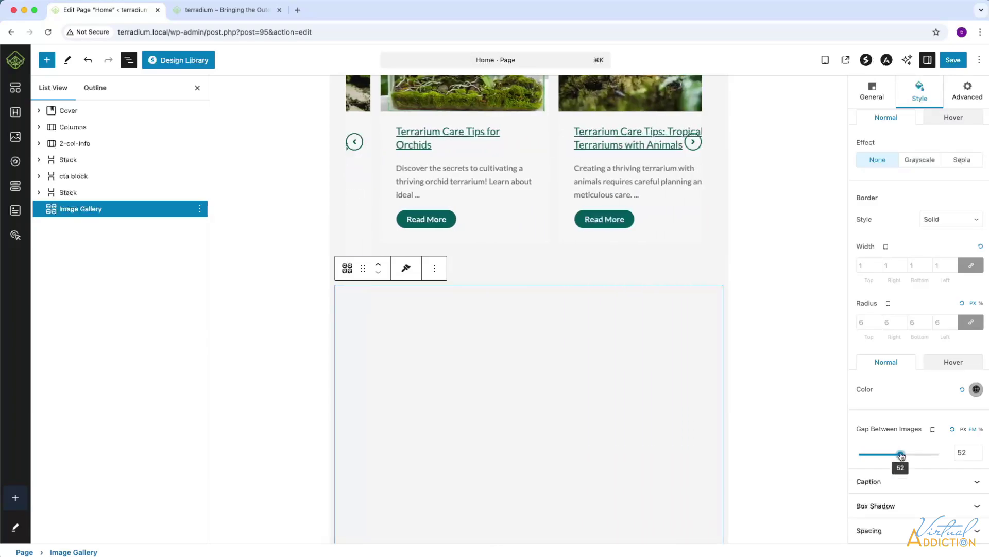
key(Tab)
text(2)
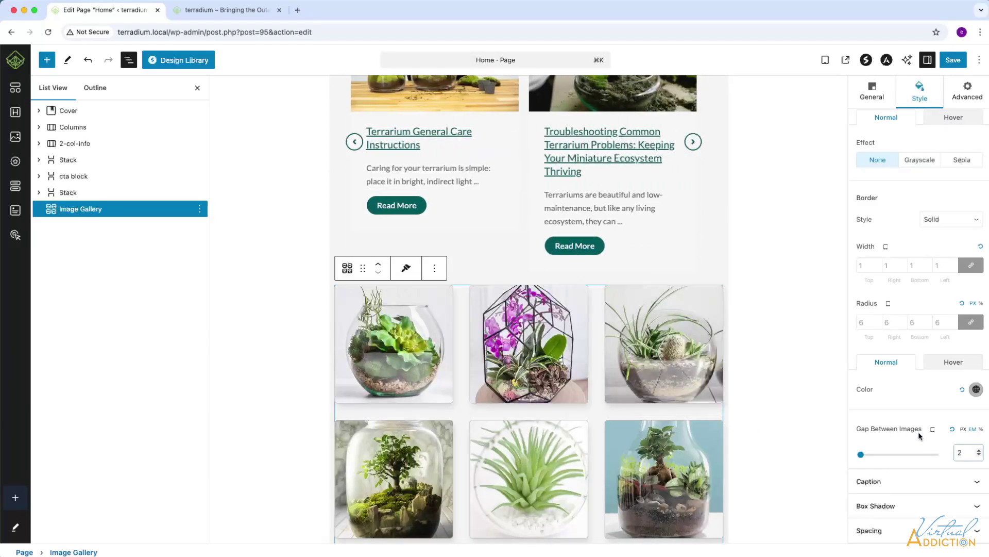
Set the gallery's gap between images to 1 em for mobile.
click(933, 432)
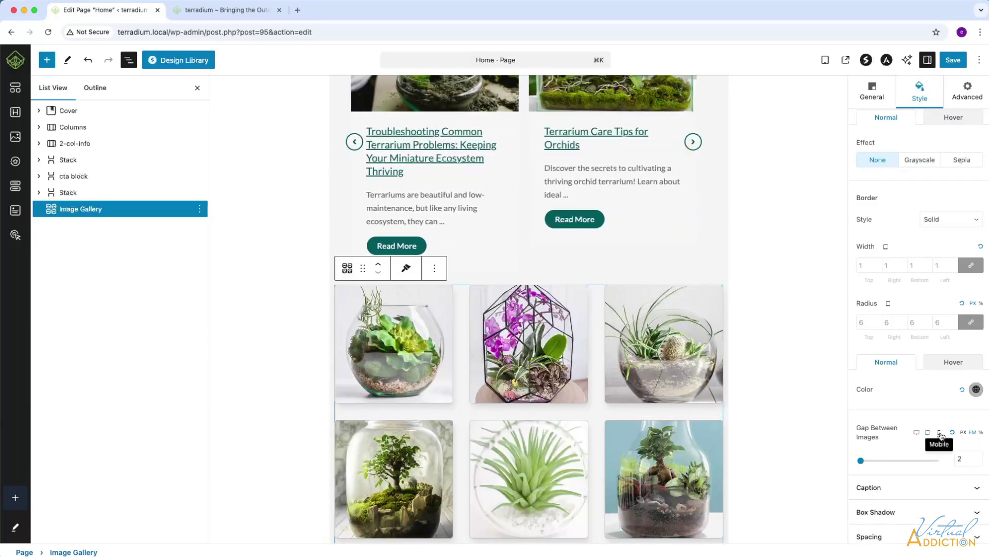
click(940, 433)
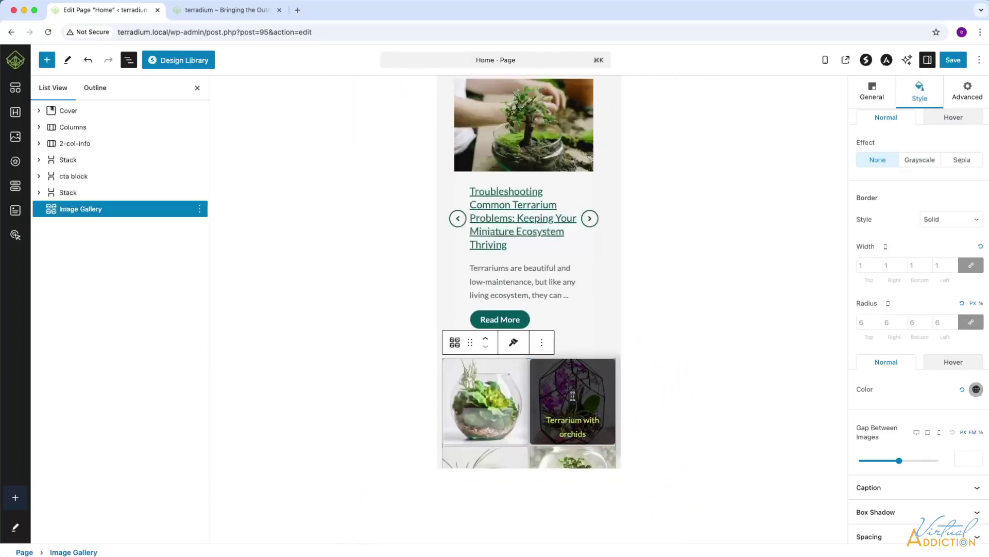
scroll(573, 396, down, 3)
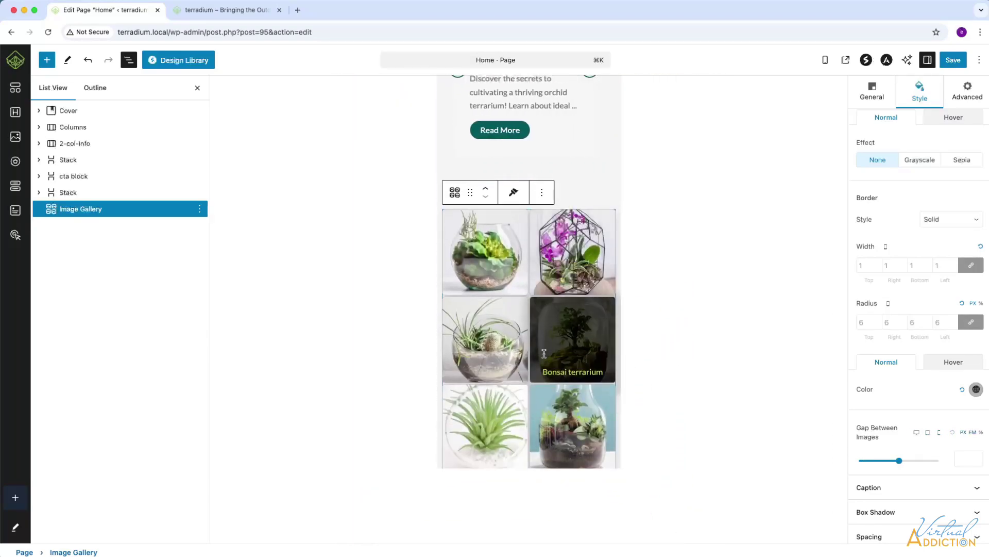
click(973, 434)
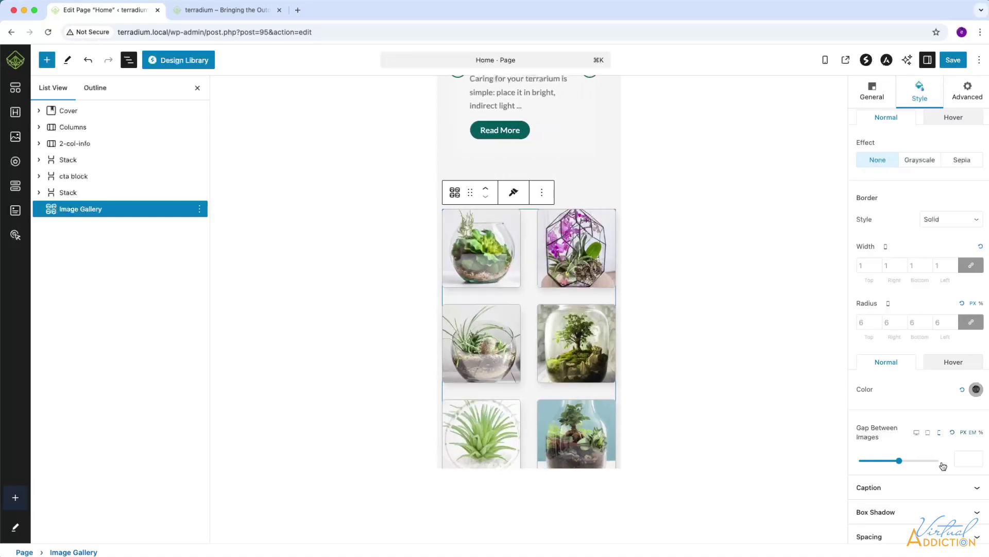
click(960, 457)
text(1)
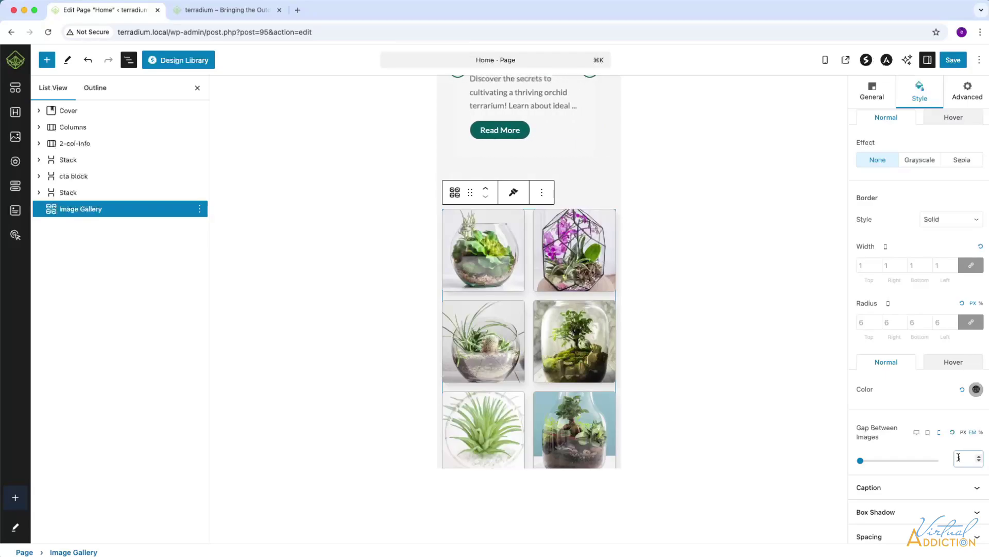
scroll(949, 437, down, 1)
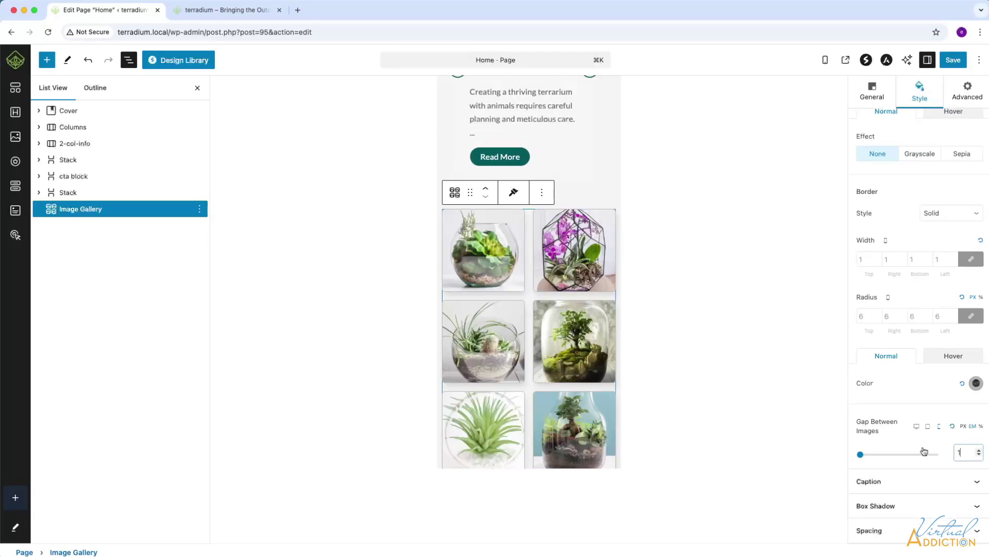
Set the gallery layout to 1 column on mobile and 2 columns on tablet.
click(888, 298)
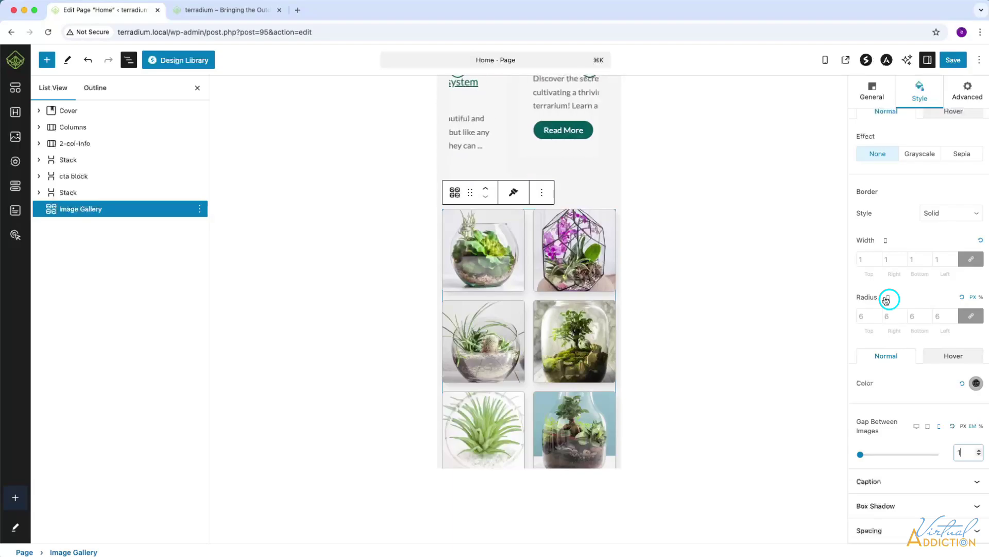
scroll(886, 299, up, 5)
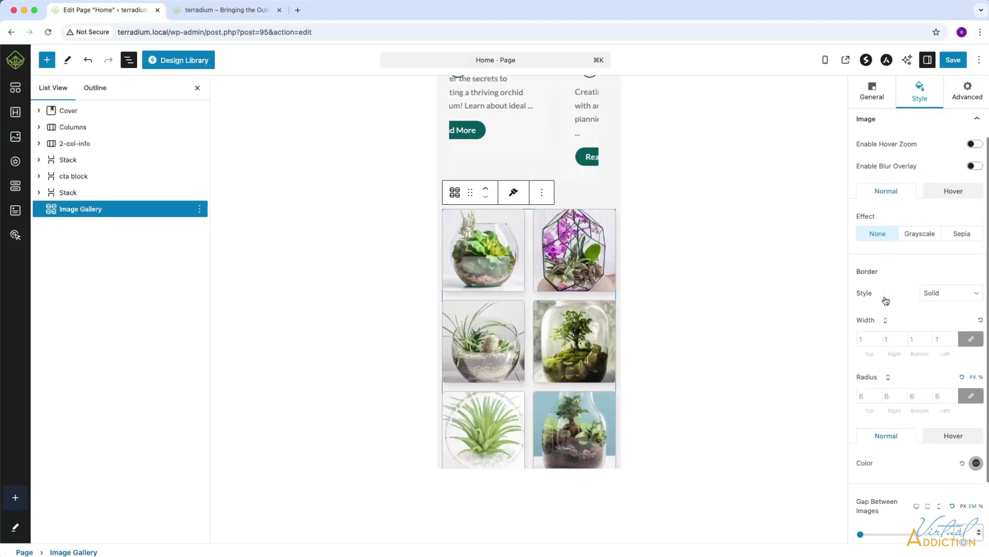
click(873, 176)
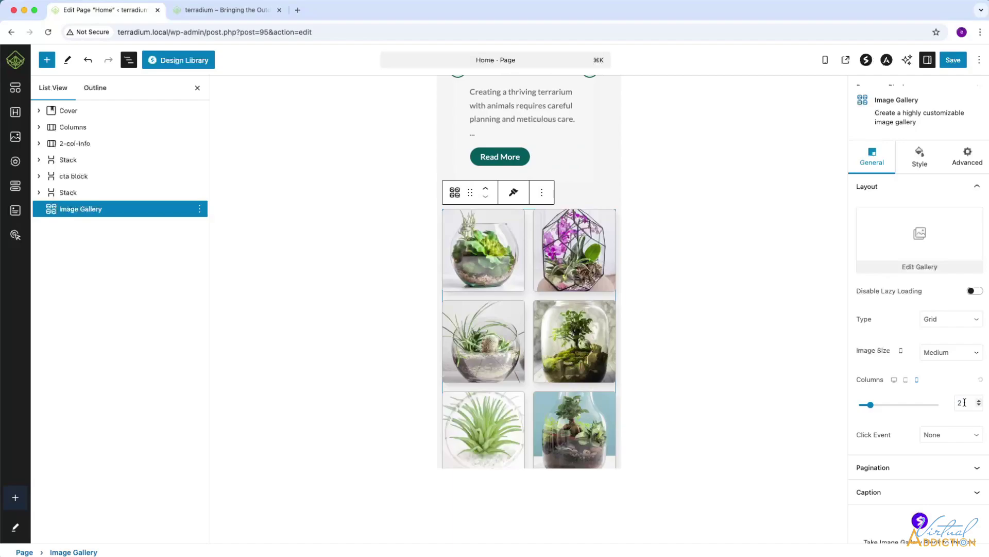
drag(870, 404, 859, 404)
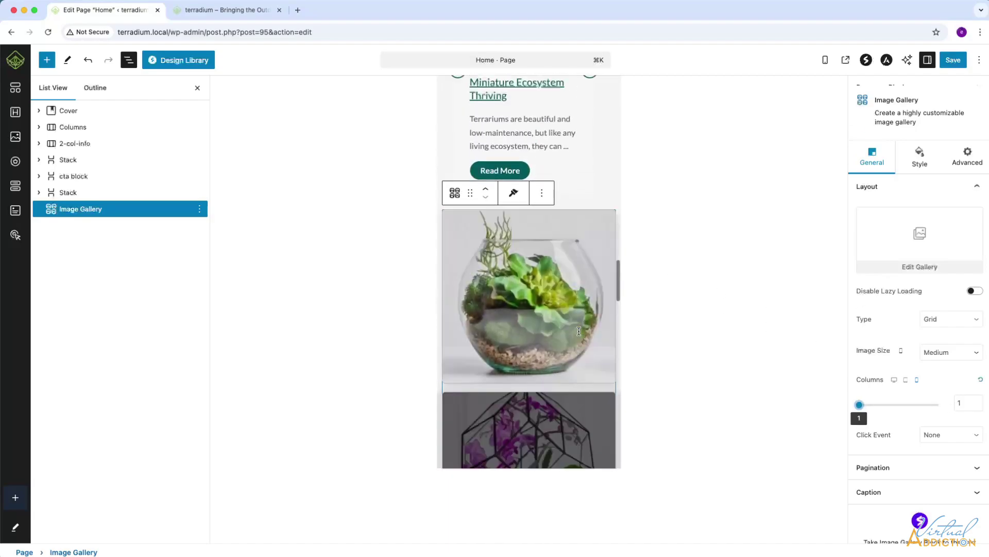
click(907, 383)
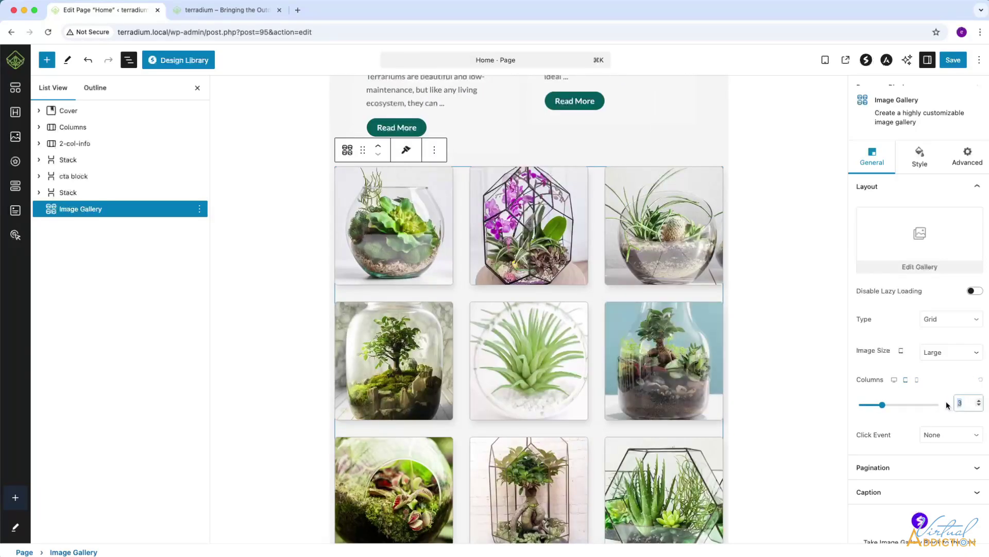
text(2)
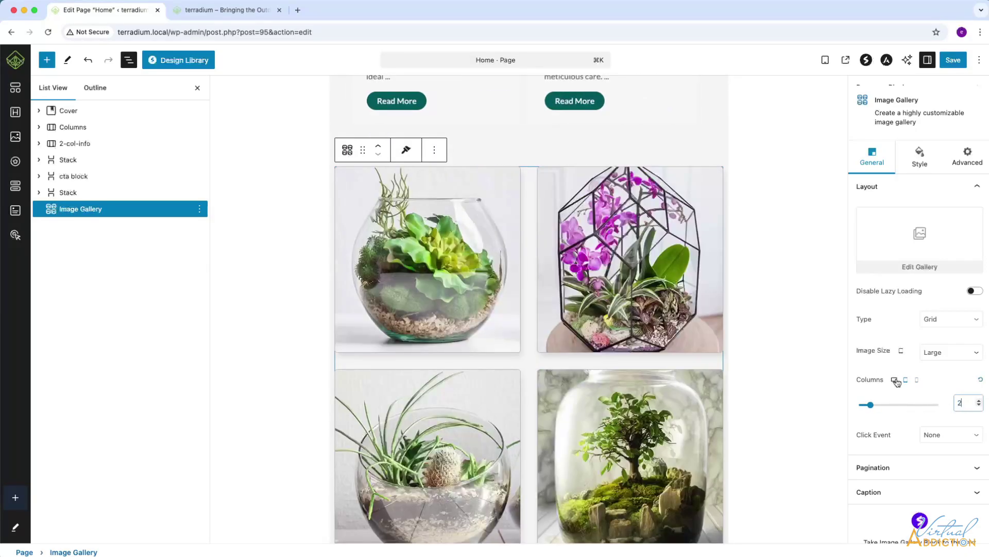
Return the editor to desktop view, save the Home page and reload it in the live preview.
click(895, 380)
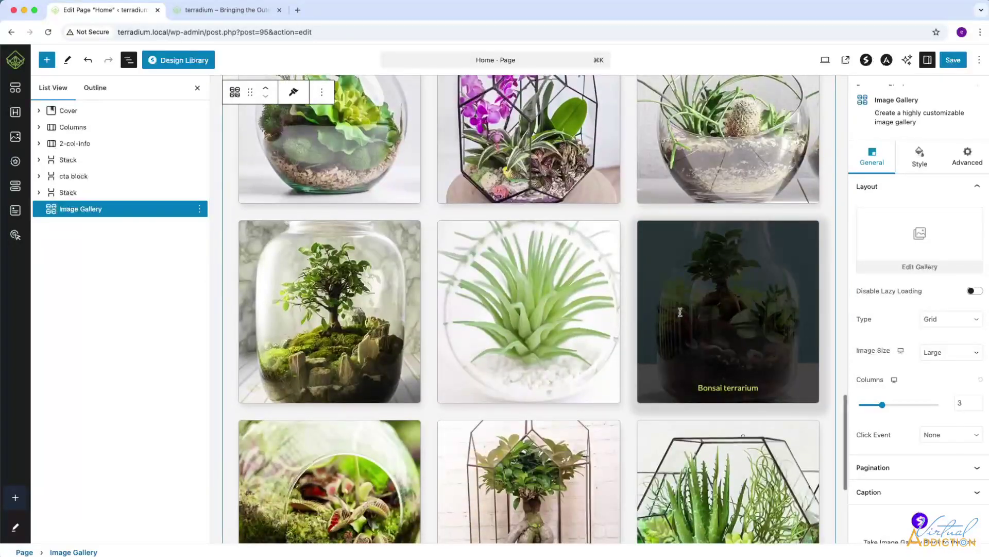
click(953, 60)
click(259, 16)
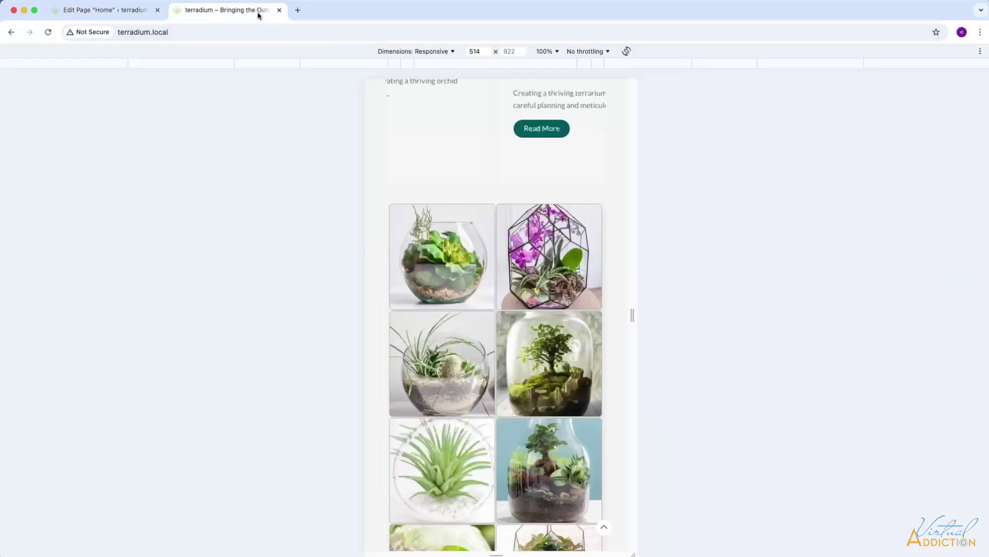
click(49, 32)
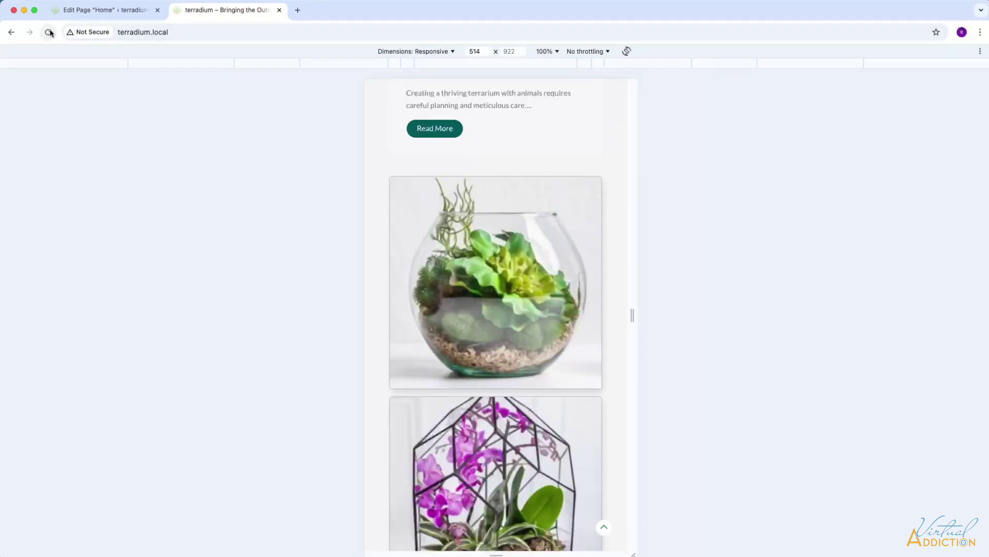
Check the gallery at 514 px wide, and widen the responsive preview to 1263 px to review its desktop layout.
scroll(473, 331, down, 3)
scroll(473, 331, up, 5)
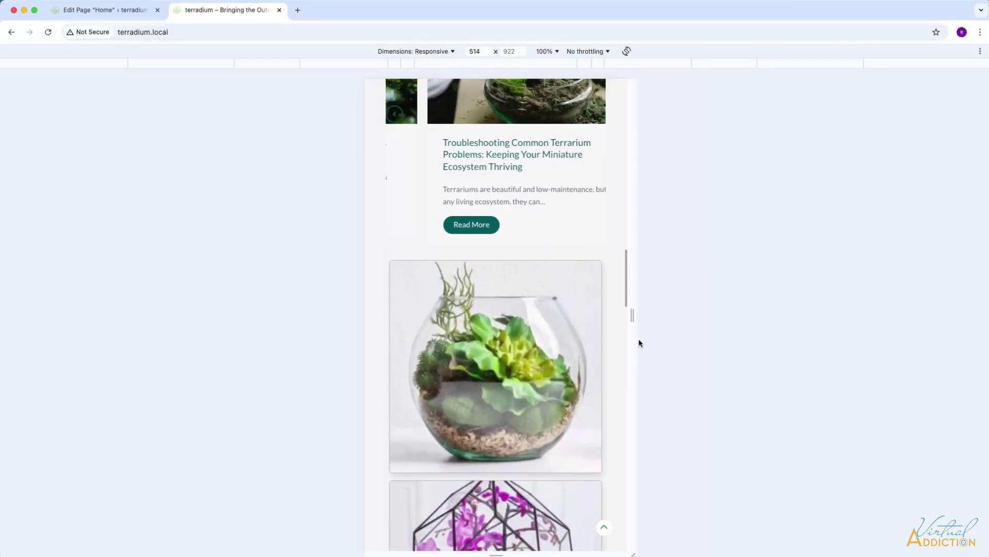
drag(633, 316, 825, 313)
scroll(702, 350, down, 7)
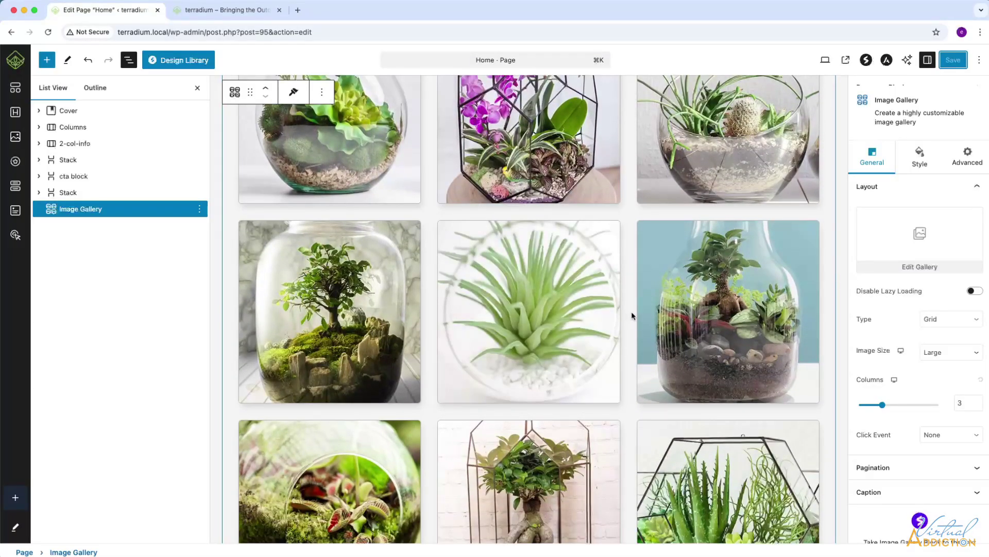
Back in the page editor, insert a single-column Spectra Container between the last Stack block and the Image Gallery.
scroll(633, 315, up, 2)
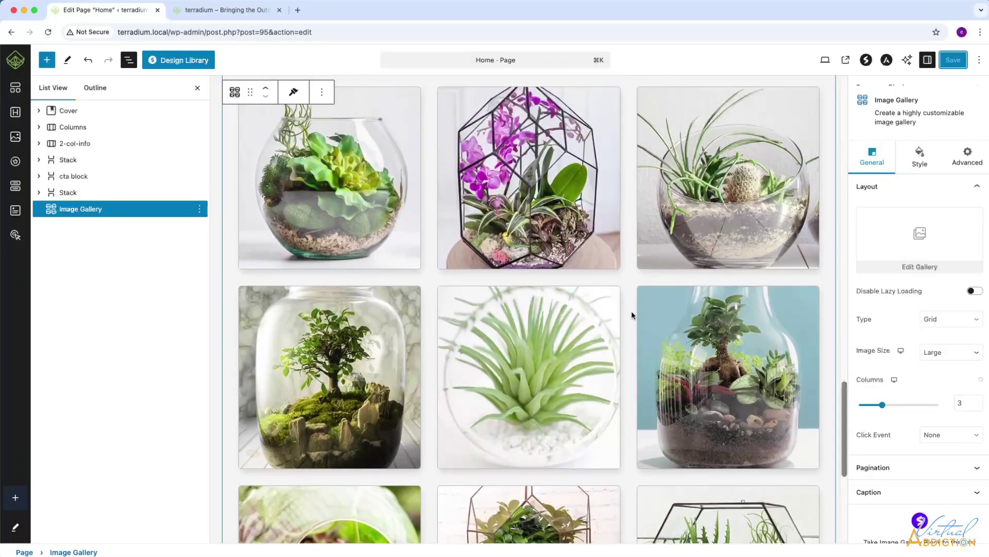
scroll(632, 311, up, 2)
scroll(632, 311, down, 2)
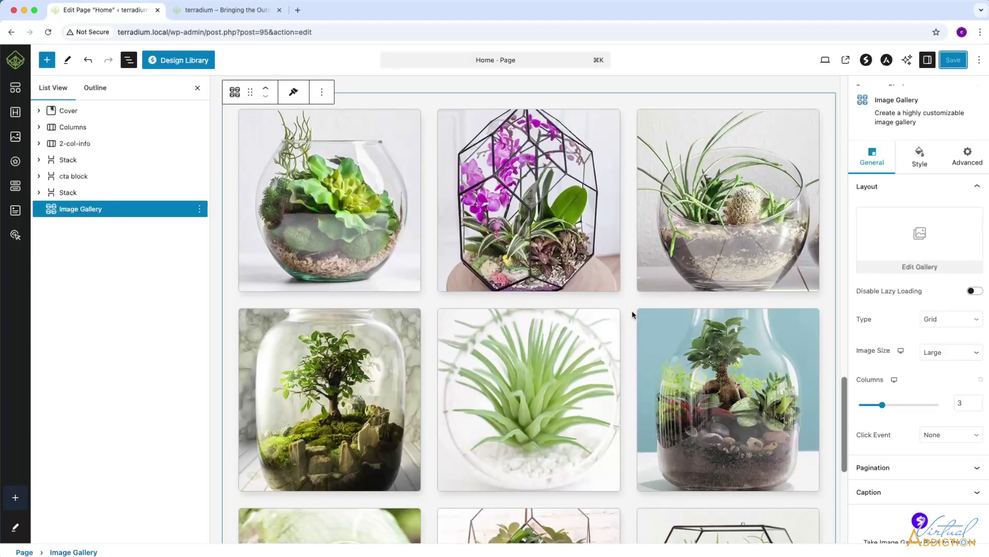
scroll(634, 308, up, 3)
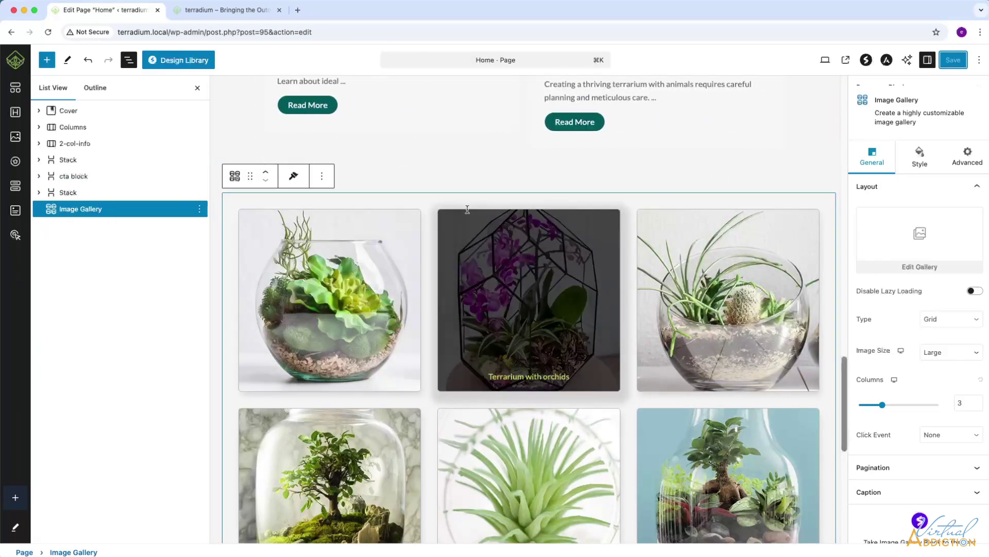
click(80, 194)
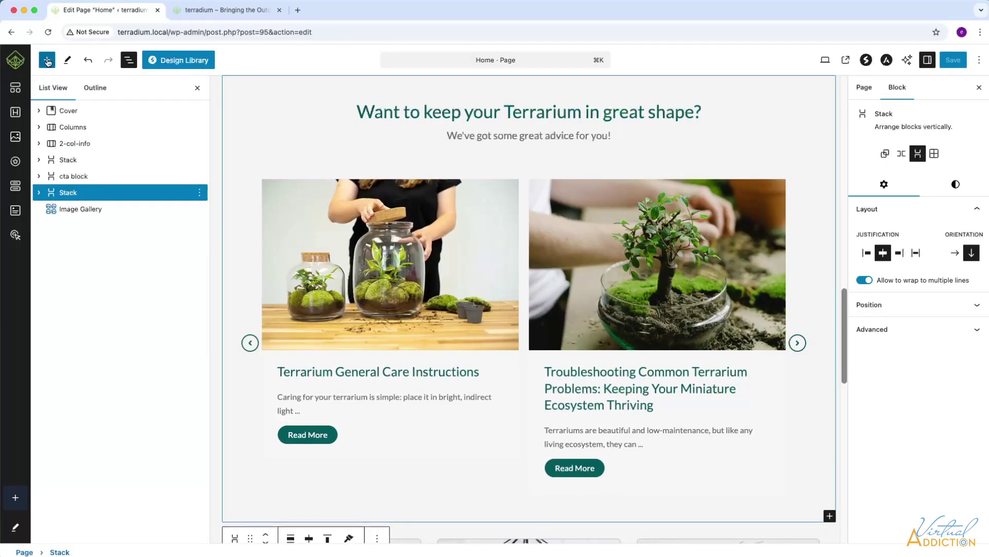
click(47, 60)
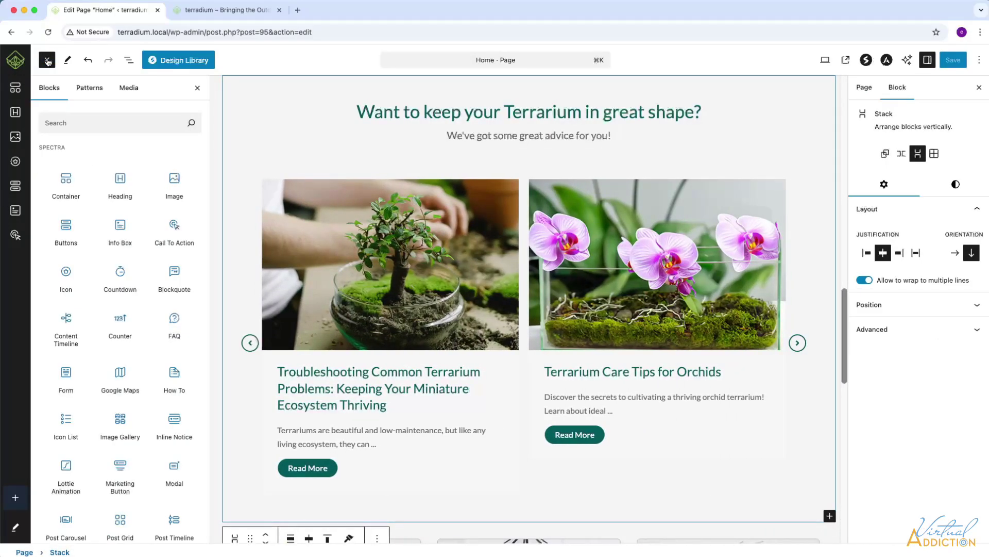
click(65, 178)
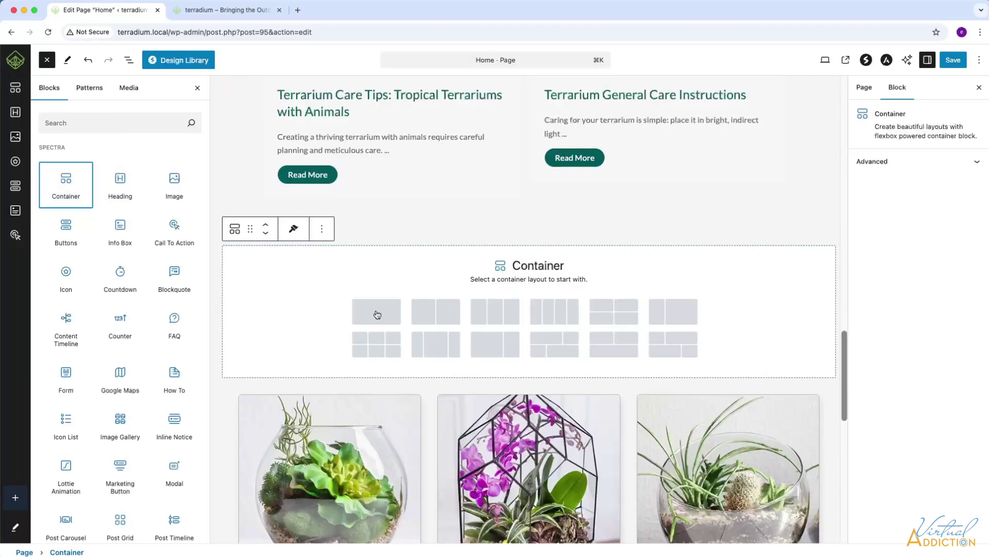
click(377, 314)
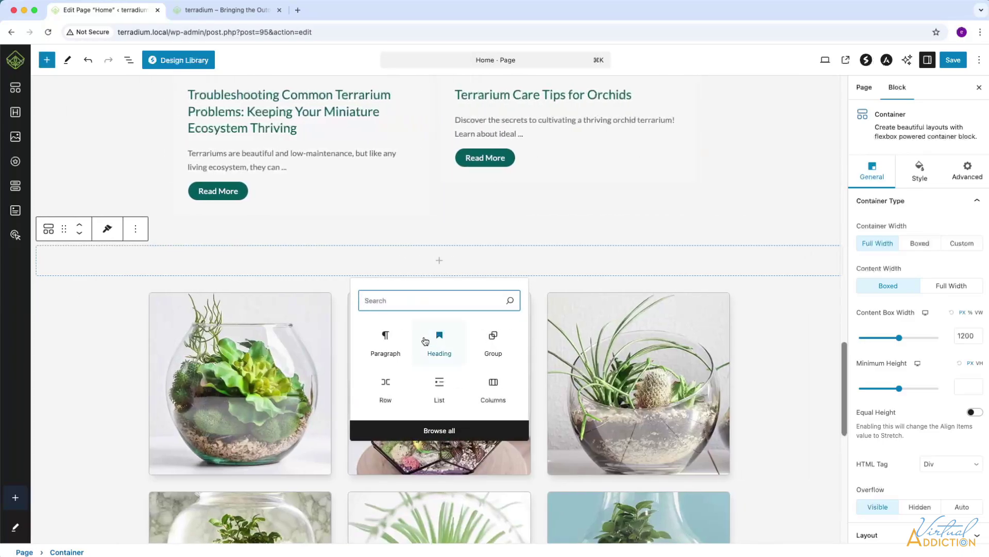
Add a center-aligned heading reading "You pick the style we make the magic happen!" inside the container.
click(441, 342)
click(266, 248)
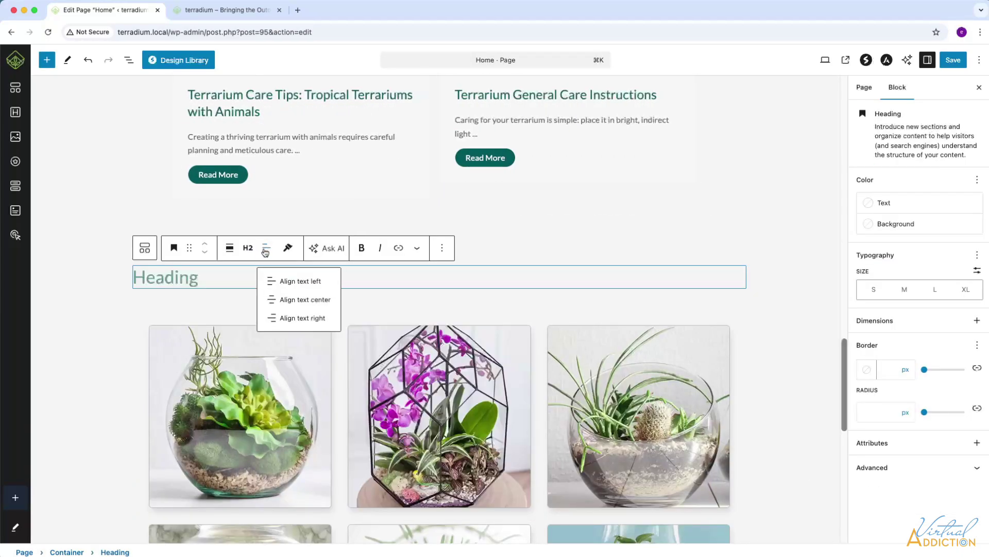
click(304, 304)
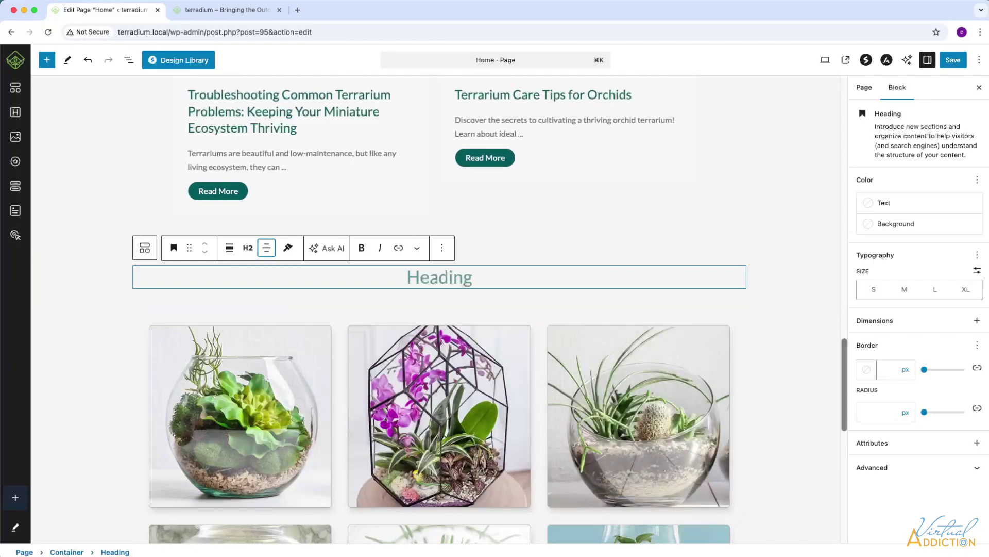
text(You pick the style we make the magic happen!)
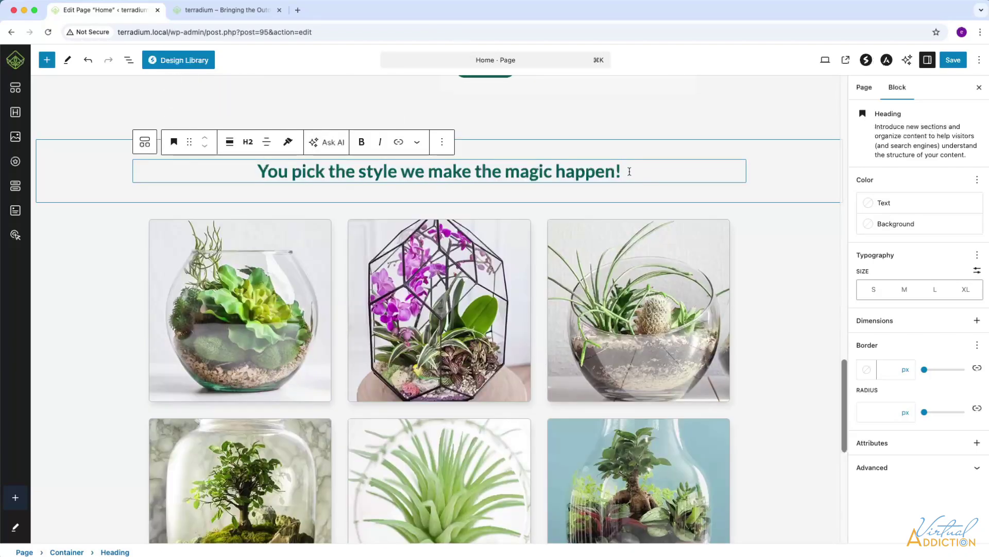
Add a paragraph below the heading with the prepared copy starting "Terrariums come in all sorts of sizes and shapes and house a plethora of plant types.".
key(Return)
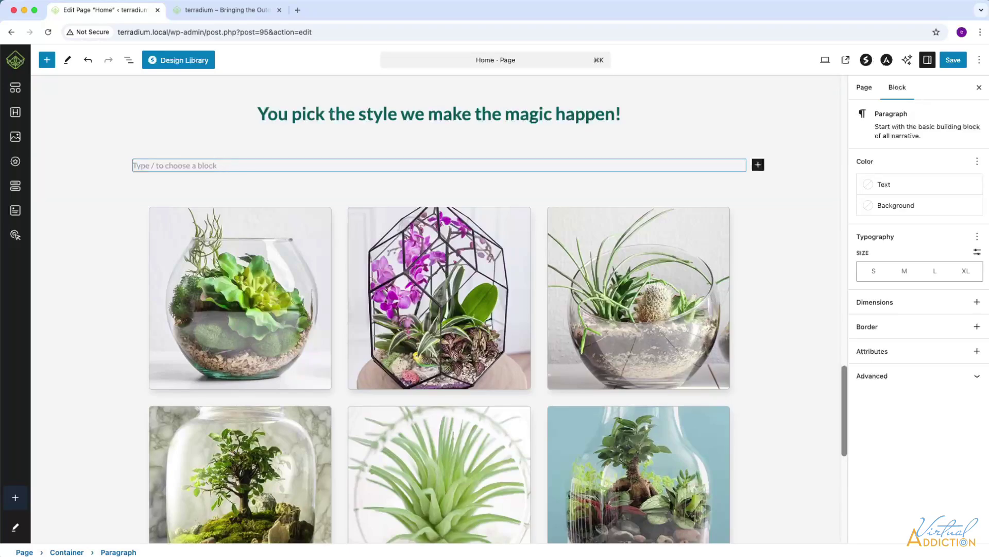
key(super+Tab)
click(518, 167)
text(Terrariums come in all sorts of sizes and shapes and house a plethora of plant types. We can custom build a terrarium to fit any area. Our goal is to enhance any space with a surprisingly delightful ecosystem. They are beautiful and easy to care for – and if you don't want to deal with that - just let us know! We have service packages available, and we can care for your special terrarium or even swap out the designs on a recurring basis so you always have something new. Reach out to one of our specialists to learn more.)
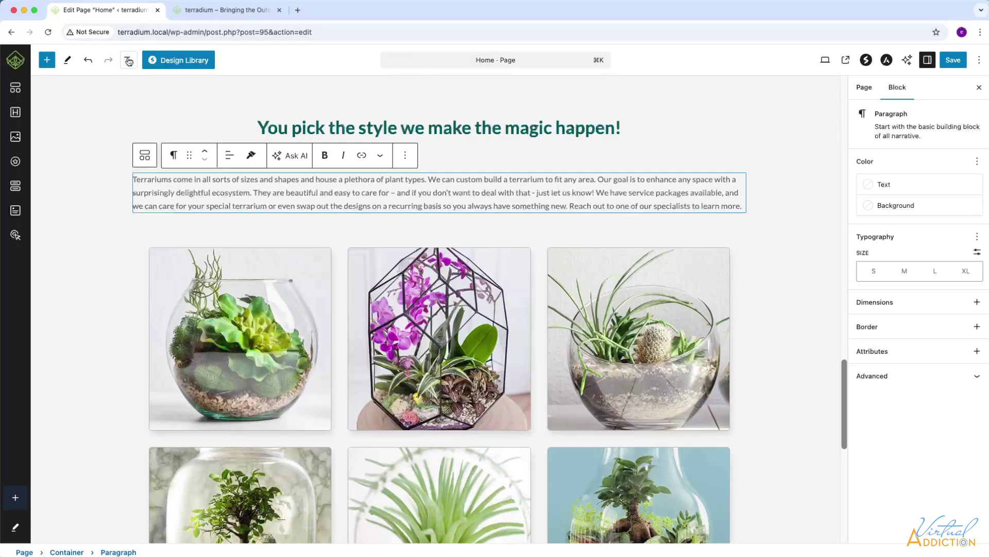
Set the row gap of the container holding the heading and paragraph to 0 px.
click(129, 60)
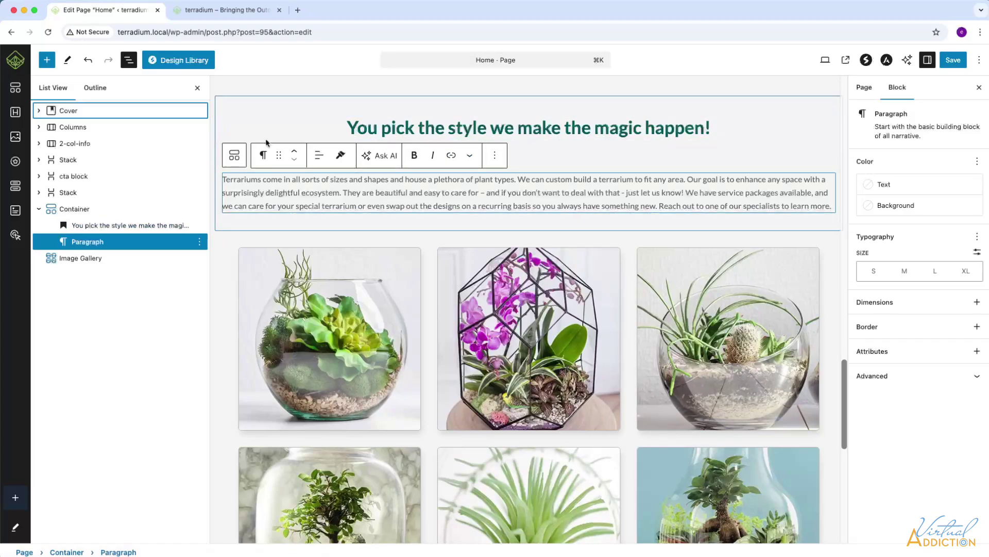
click(75, 210)
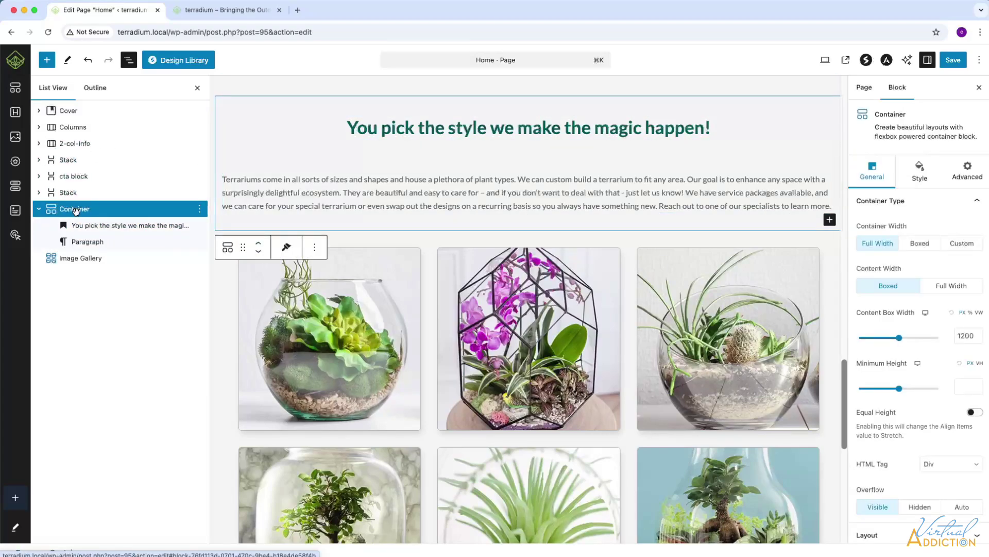
click(919, 172)
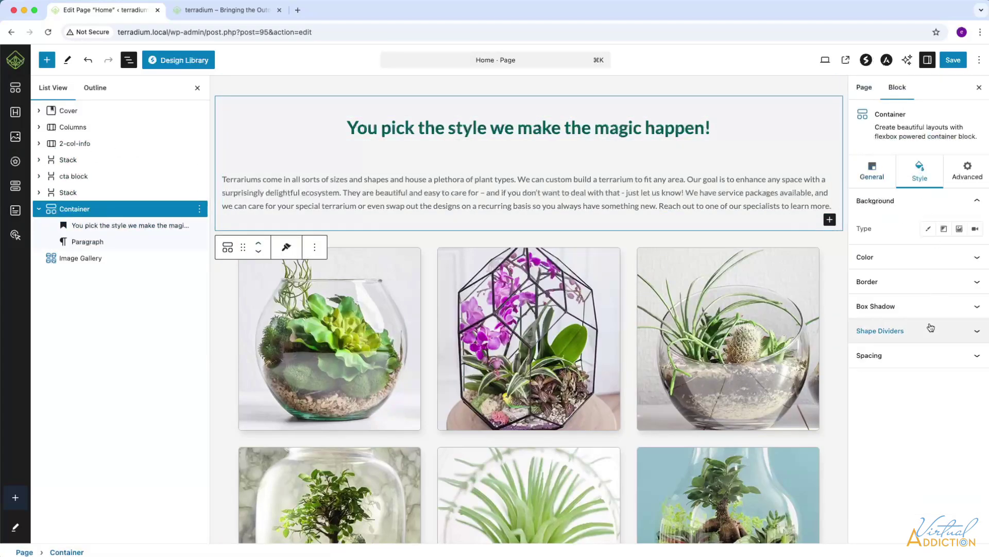
click(899, 356)
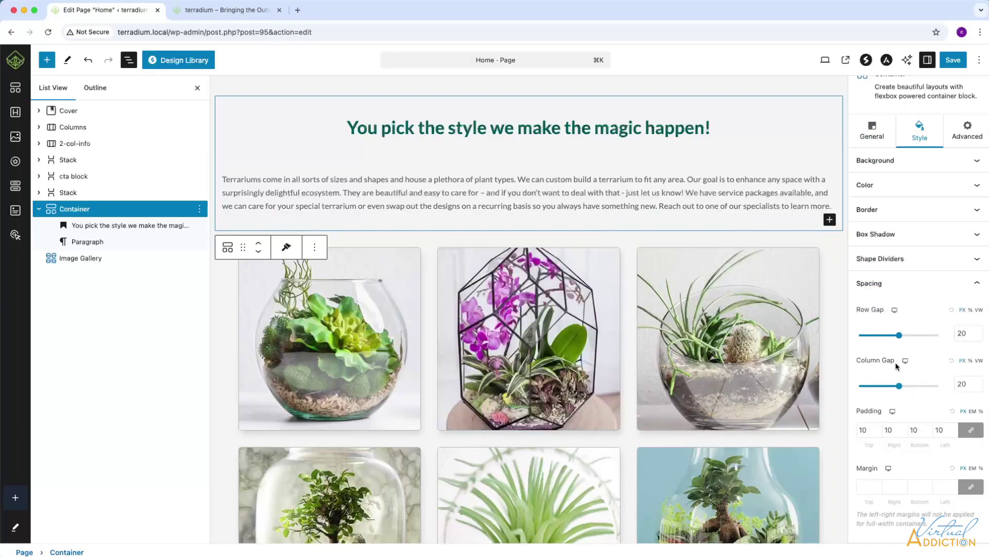
drag(899, 336, 853, 336)
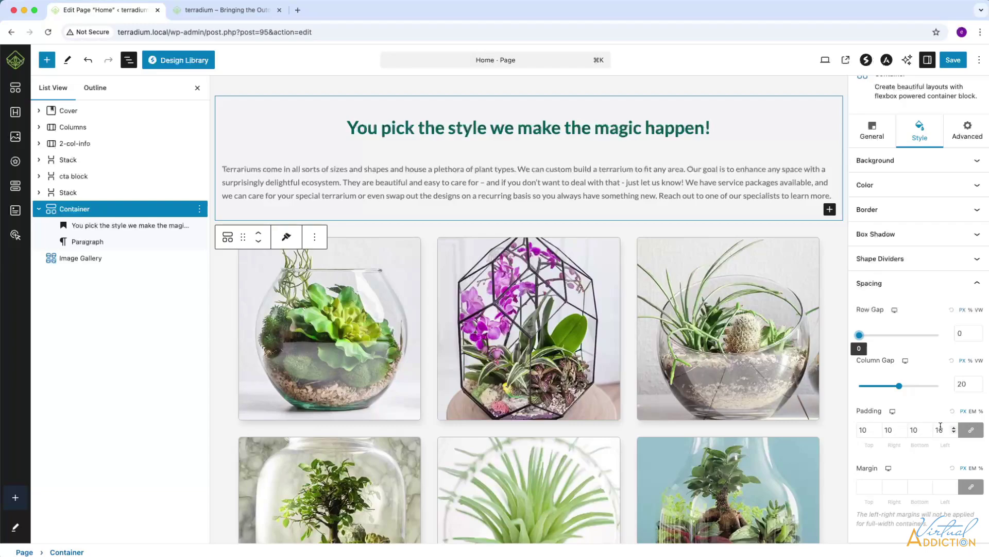
Unlink the container's padding values and set its right and left padding to 20 px.
click(972, 431)
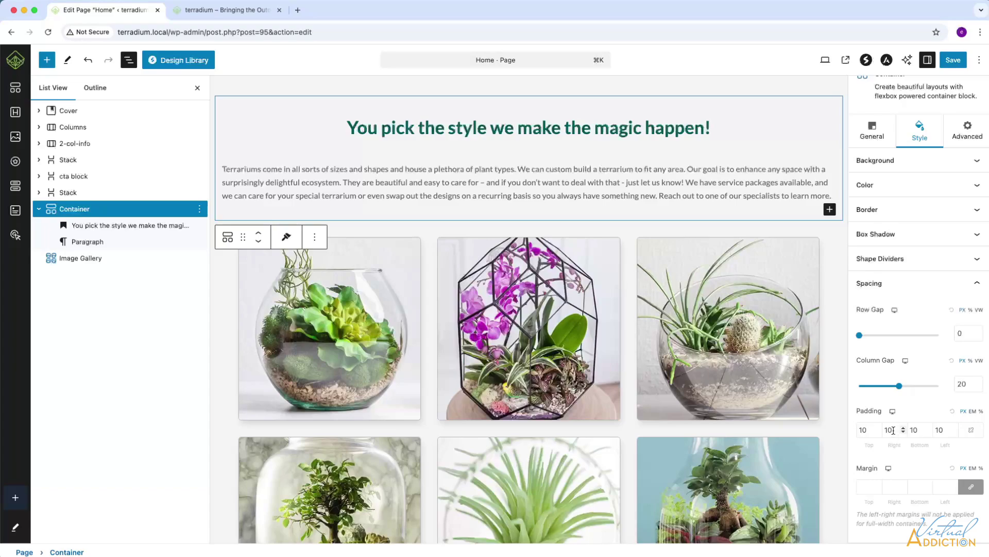
drag(893, 430, 878, 432)
text(20)
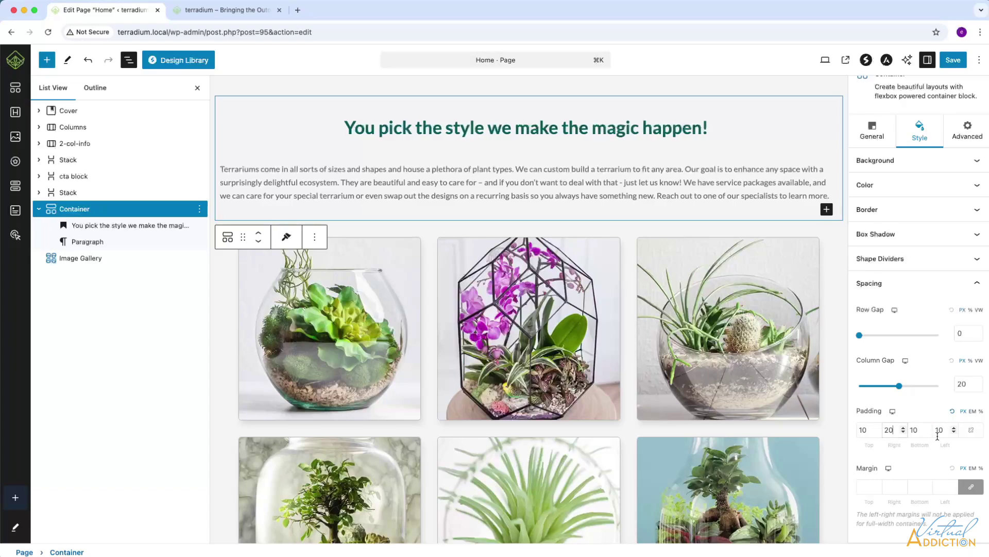
drag(943, 430, 919, 429)
text(20)
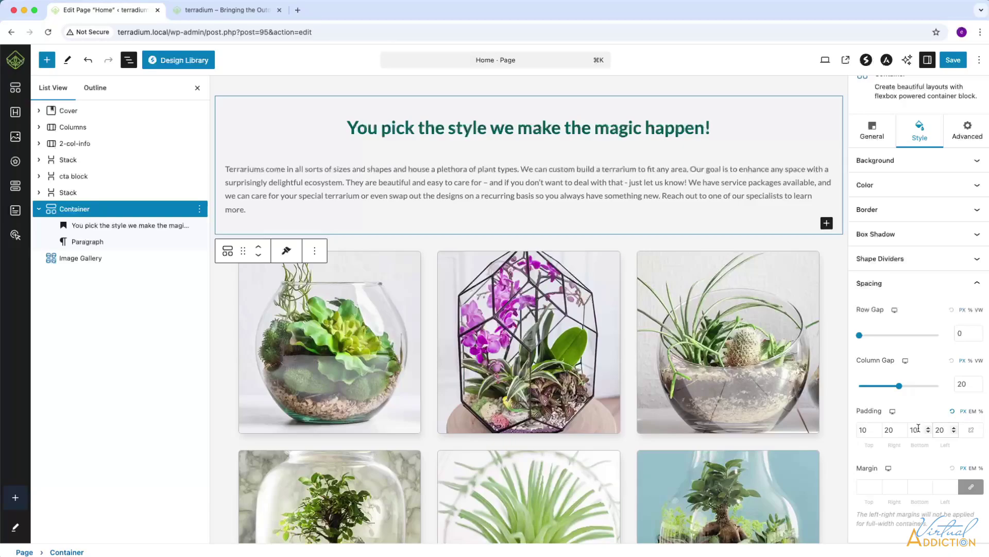
Enable padding and margin settings for the "You pick the style" heading and set its vertical margin and vertical padding to None.
click(111, 225)
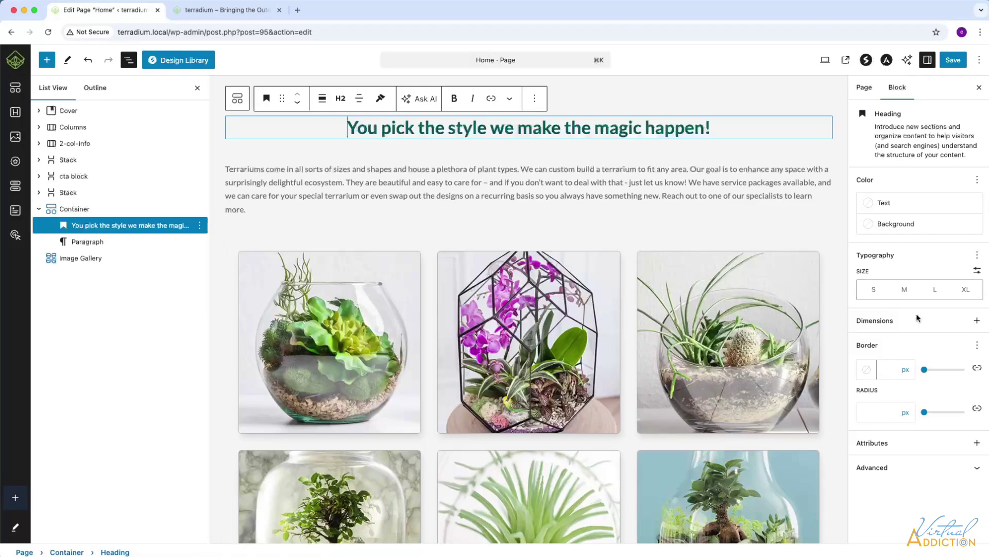
click(977, 320)
click(786, 344)
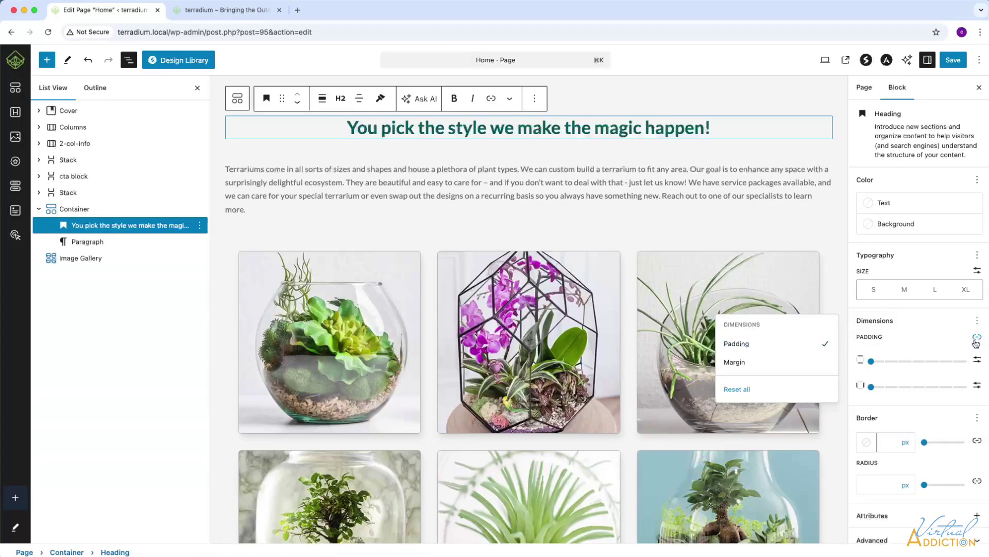
click(977, 321)
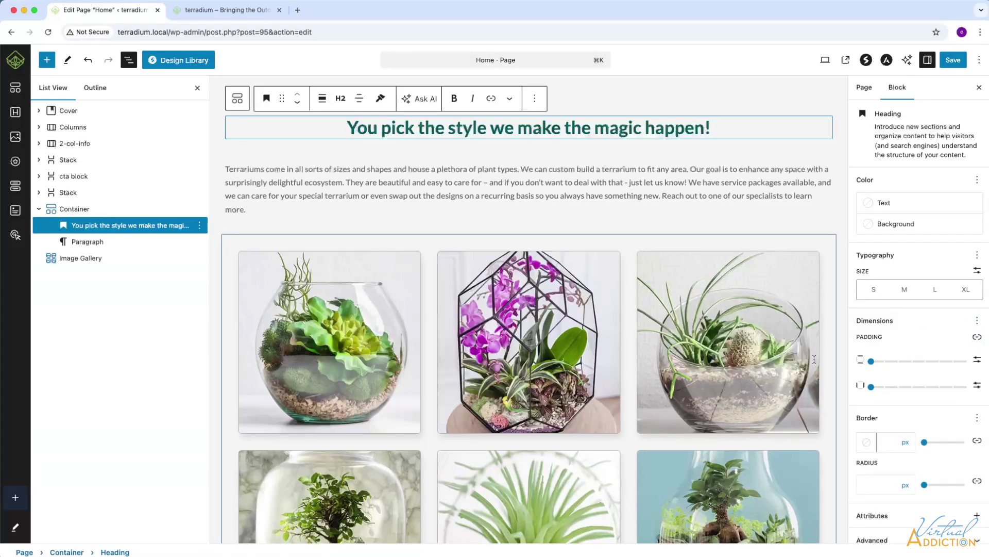
click(977, 322)
click(764, 365)
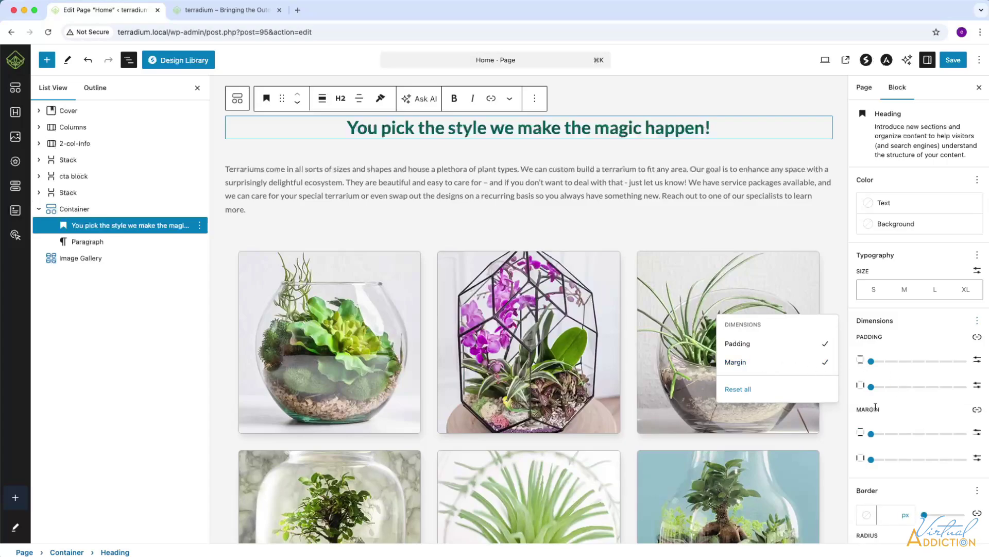
click(870, 434)
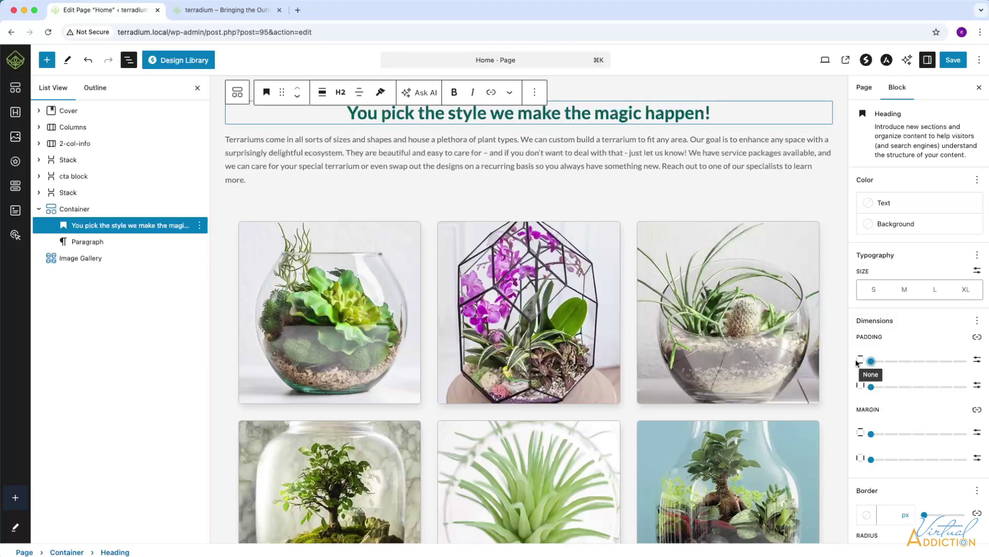
drag(878, 362, 880, 363)
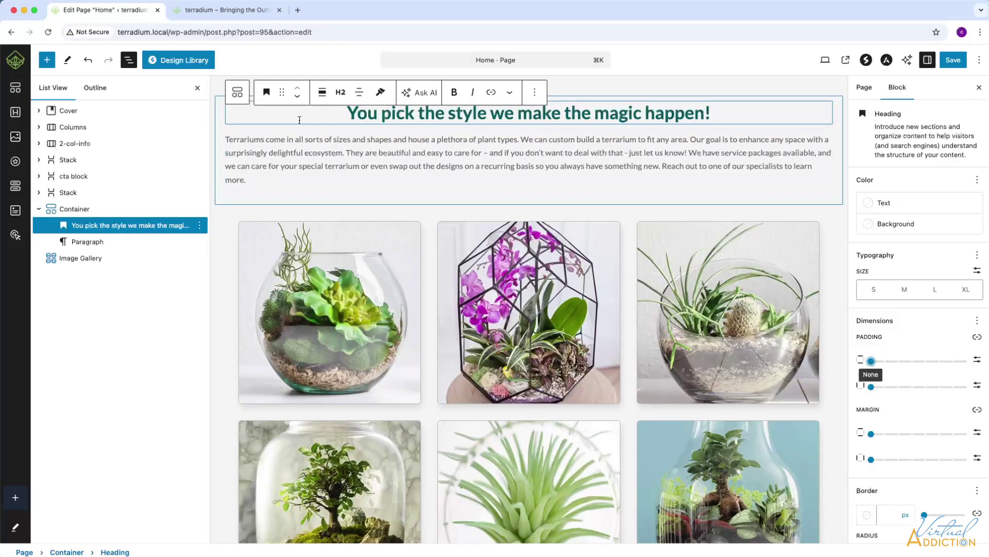
Set the bottom padding of the heading's container to 0 px.
click(75, 209)
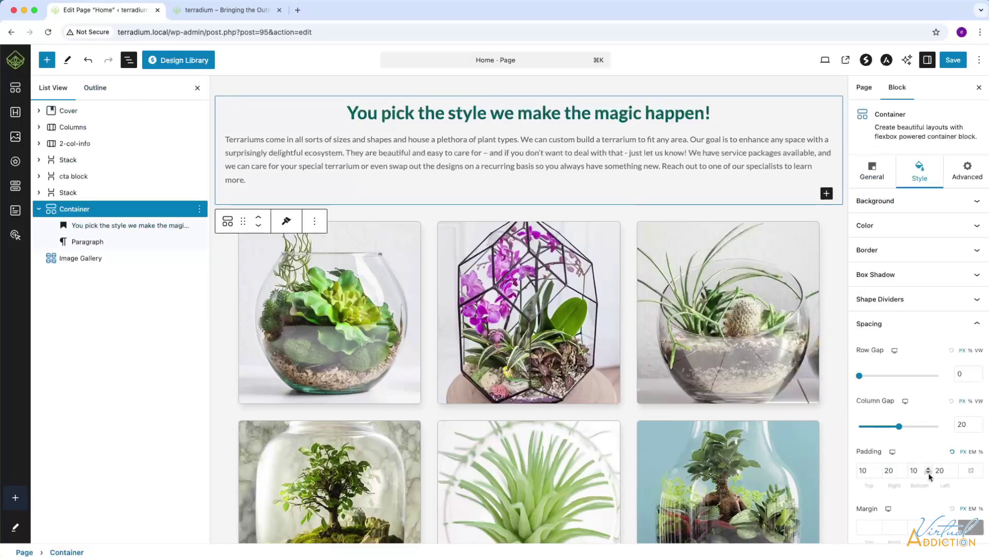
drag(921, 470, 902, 465)
text(0)
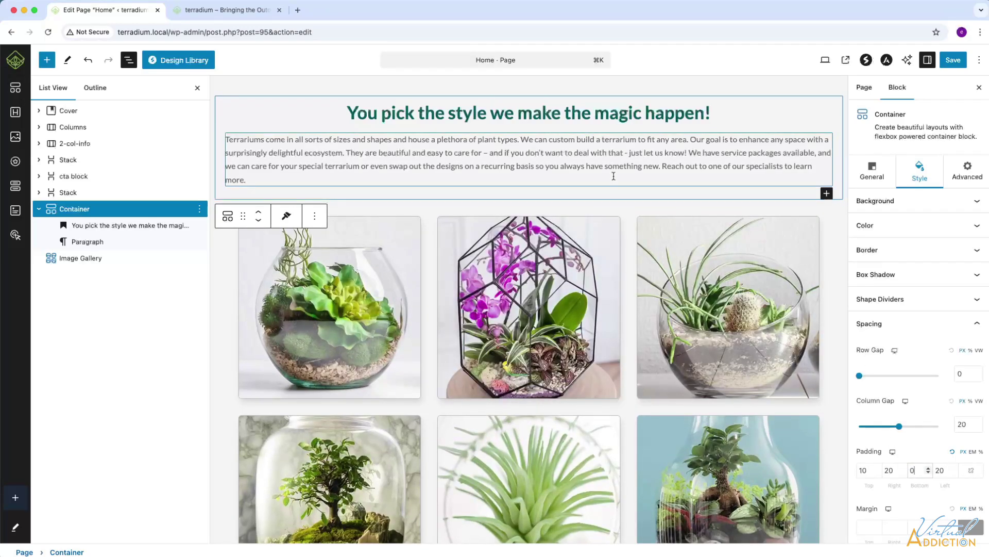
Save the page and reload the live preview to check the new heading and paragraph above the gallery.
click(952, 61)
click(216, 11)
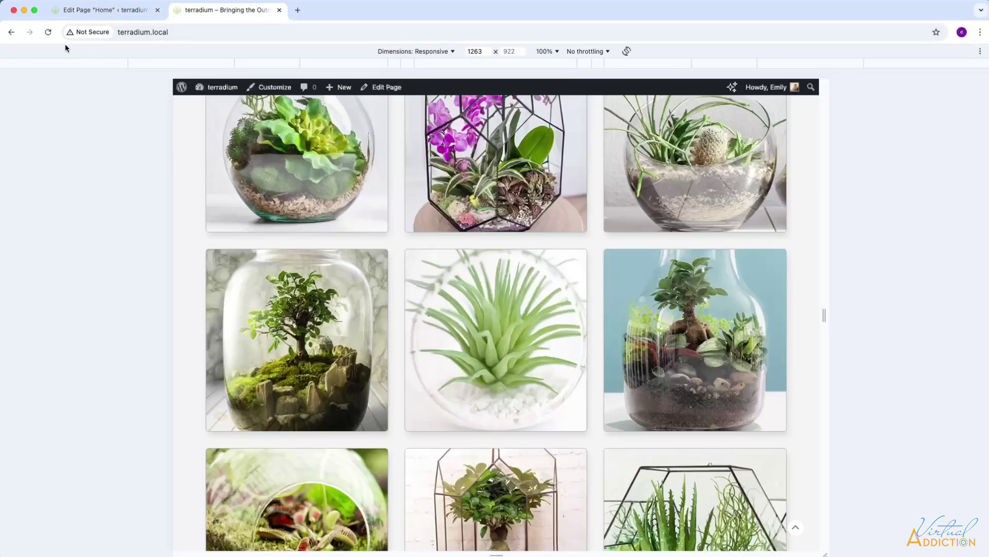
click(50, 32)
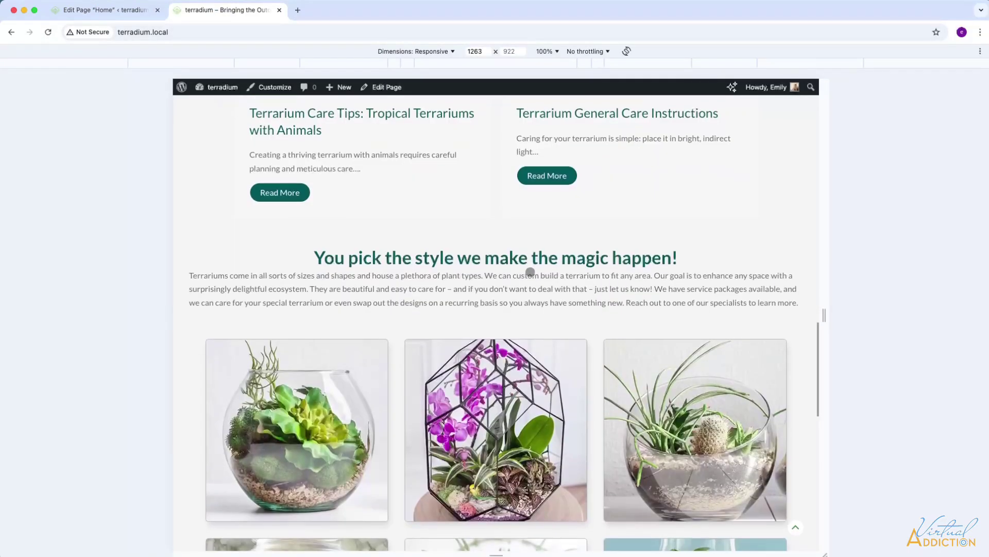
Narrow the live preview to about 845 px wide and examine the heading, paragraph and gallery layout.
scroll(531, 271, down, 3)
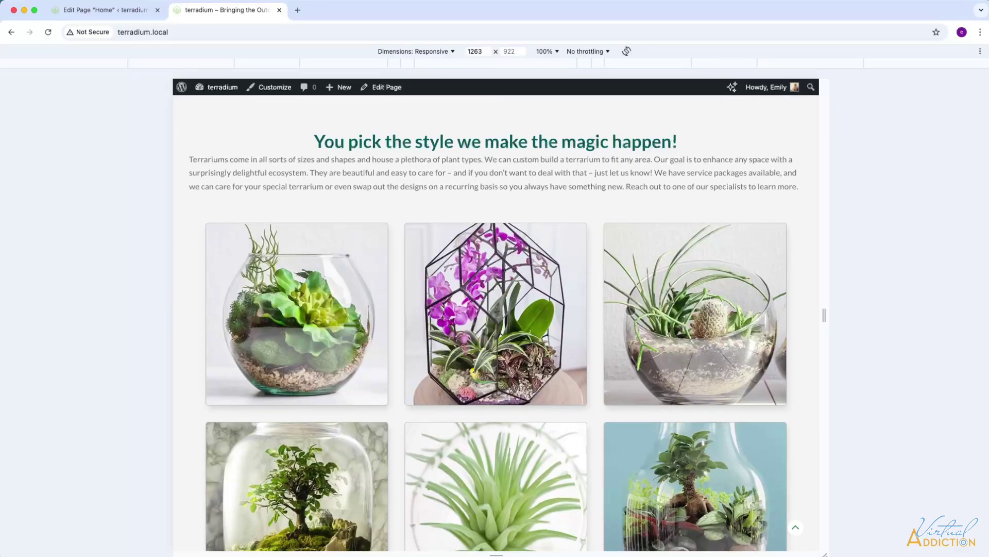
drag(825, 316, 717, 315)
scroll(627, 288, up, 5)
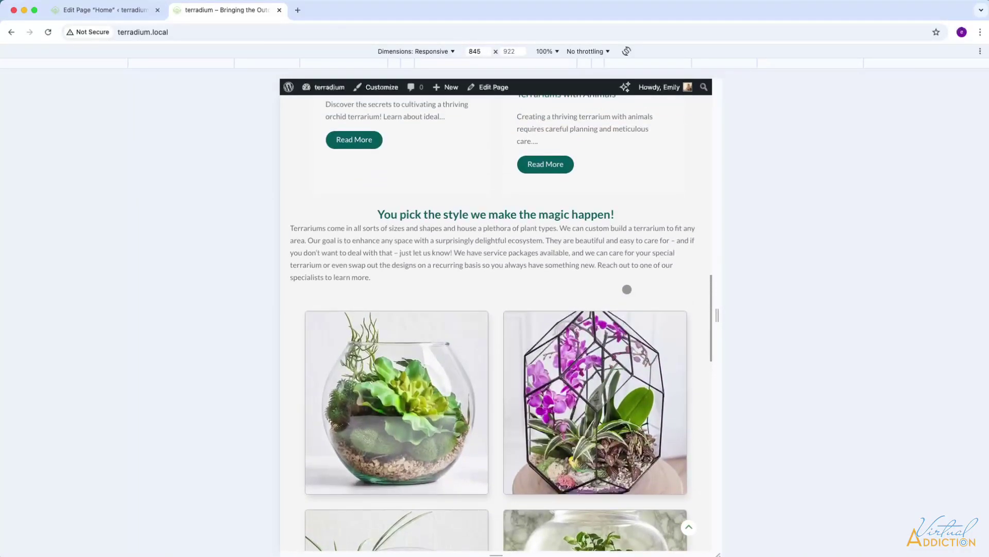
scroll(688, 318, down, 3)
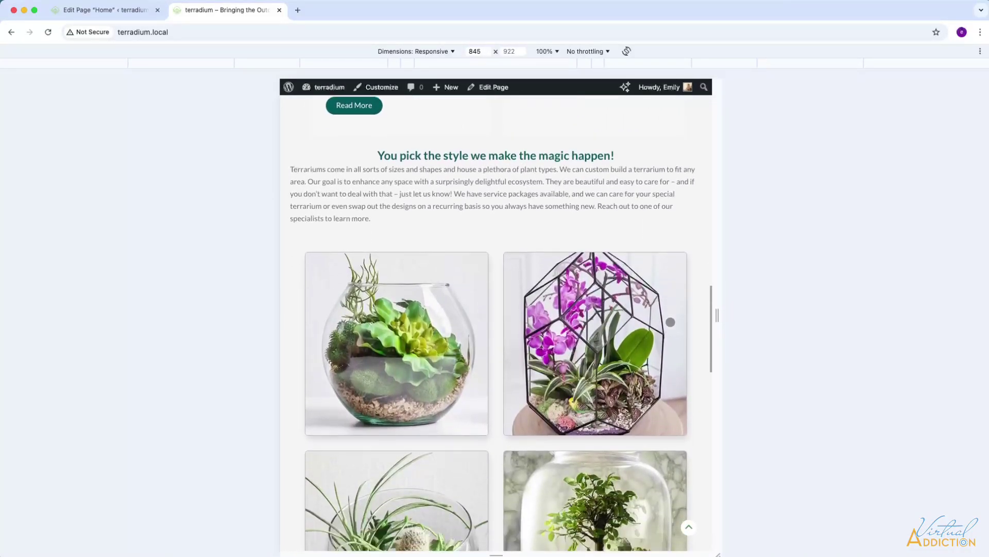
Return to the Home page editor and review the sections between the first call-to-action band and the image gallery.
click(121, 10)
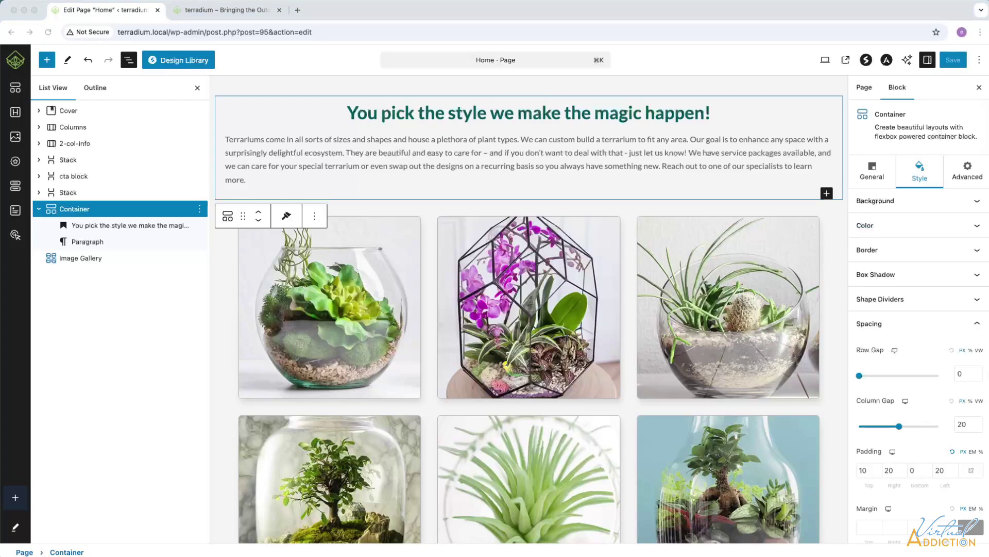
scroll(499, 294, up, 6)
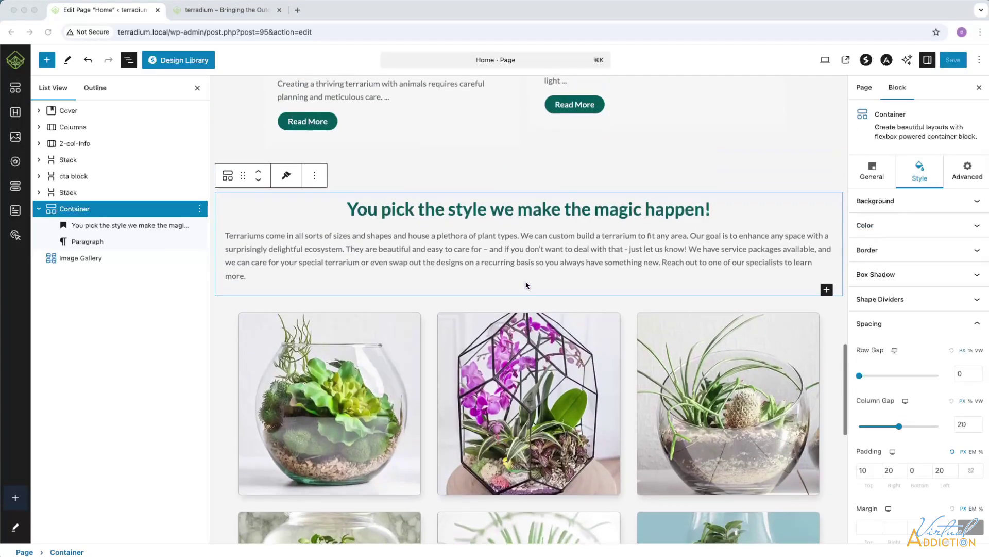
scroll(526, 285, up, 12)
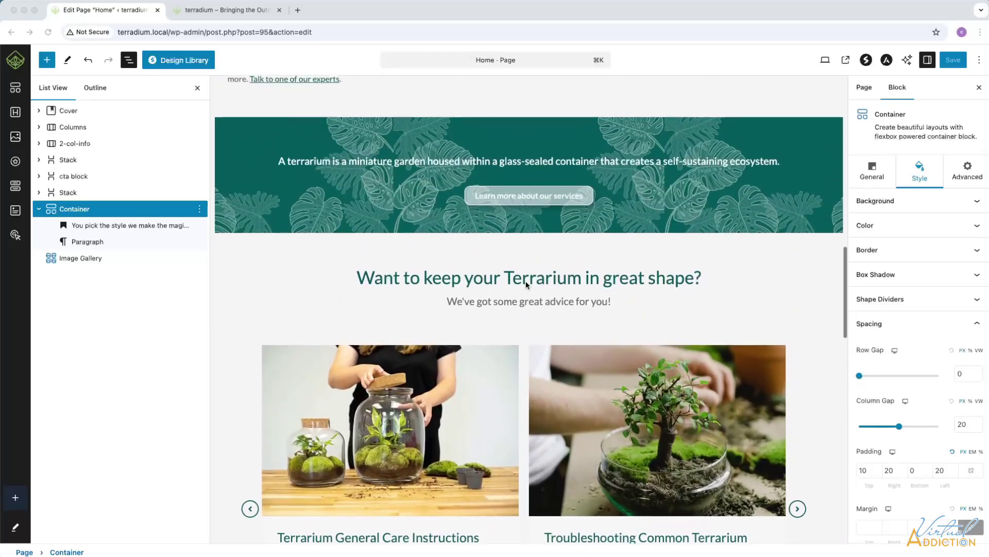
scroll(526, 285, up, 6)
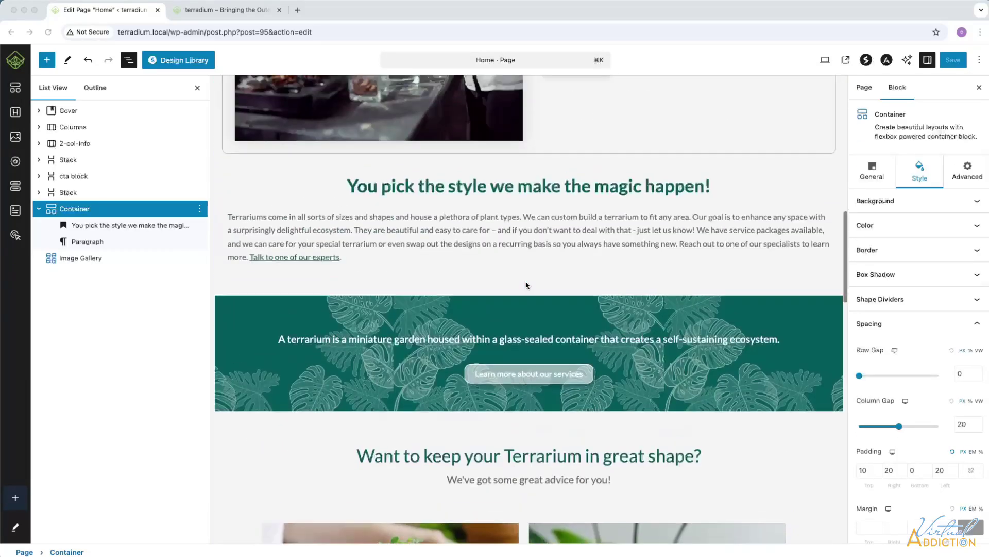
scroll(526, 284, down, 2)
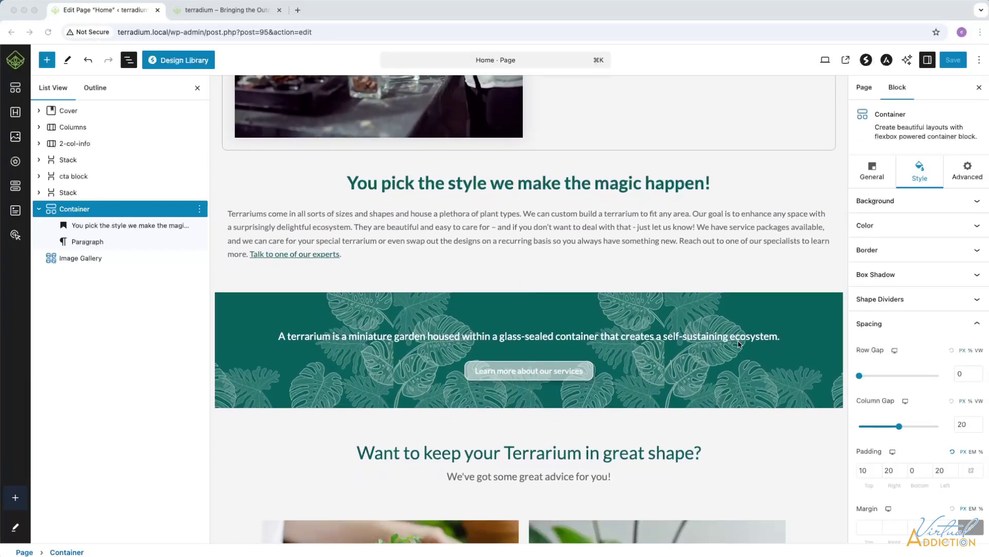
scroll(623, 341, down, 18)
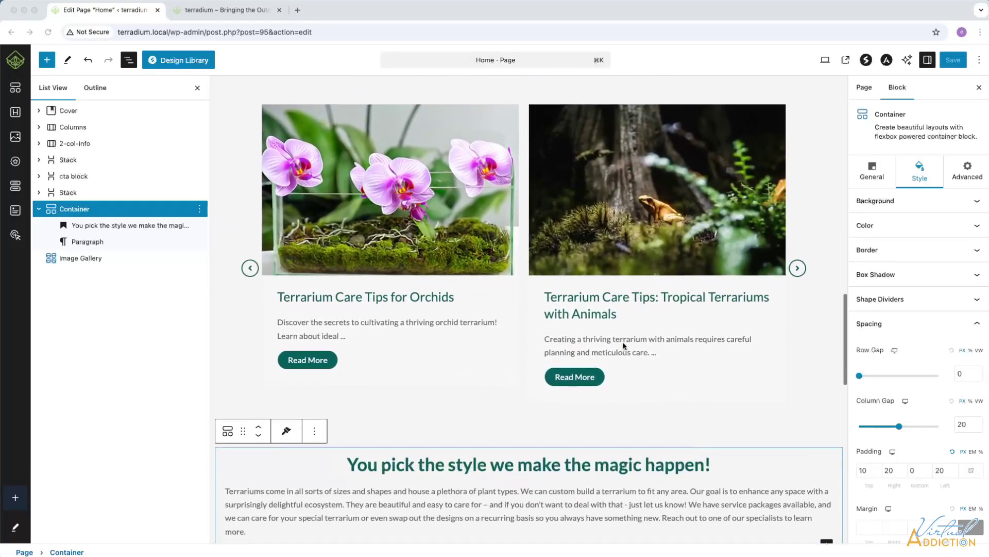
scroll(520, 193, down, 2)
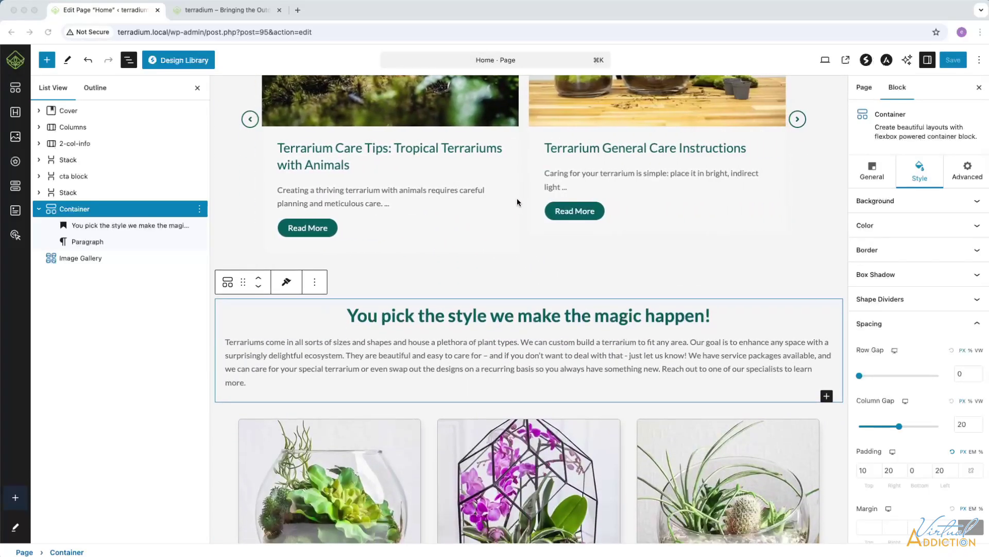
scroll(518, 203, down, 4)
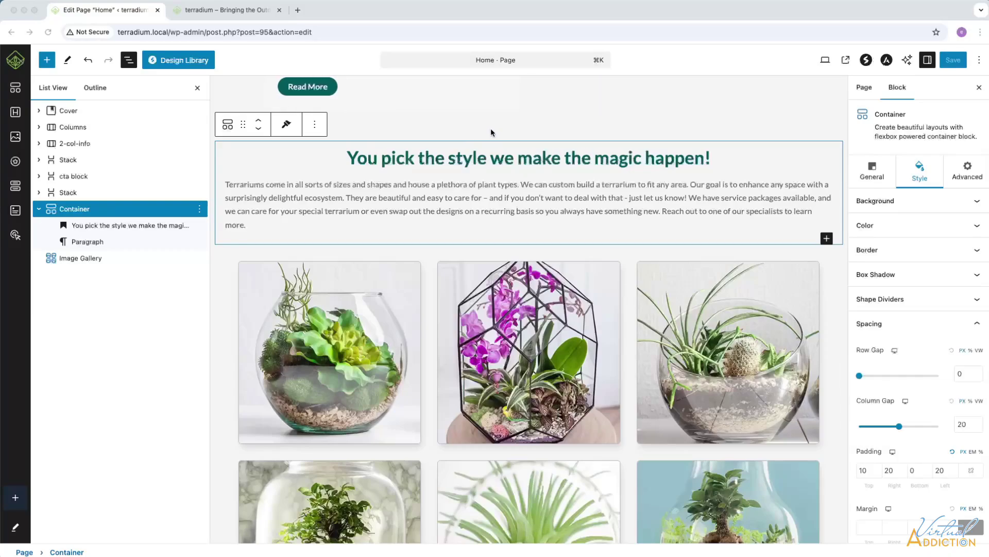
scroll(492, 132, down, 1)
scroll(492, 132, down, 1)
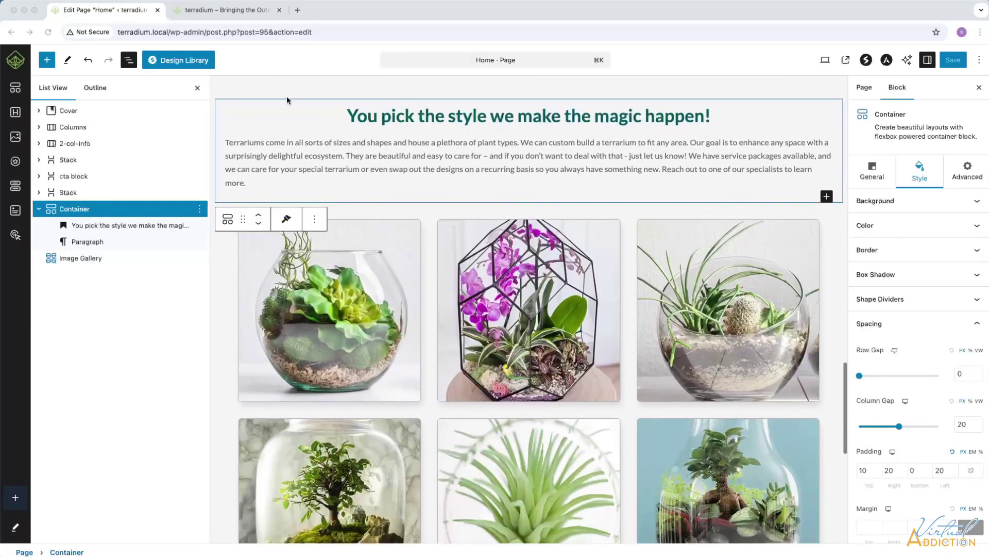
Insert the saved cta-banner pattern from My patterns after the heading and paragraph container.
click(46, 61)
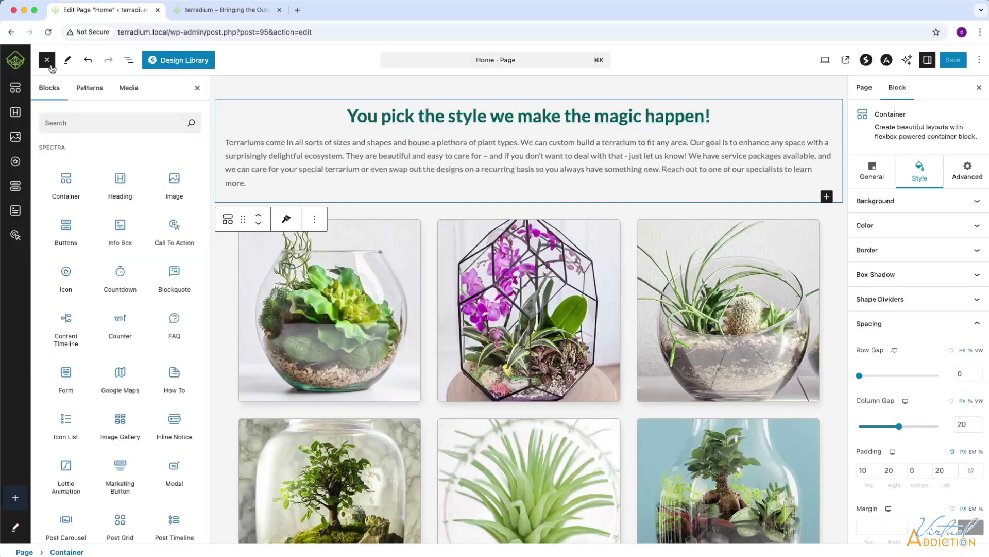
click(92, 88)
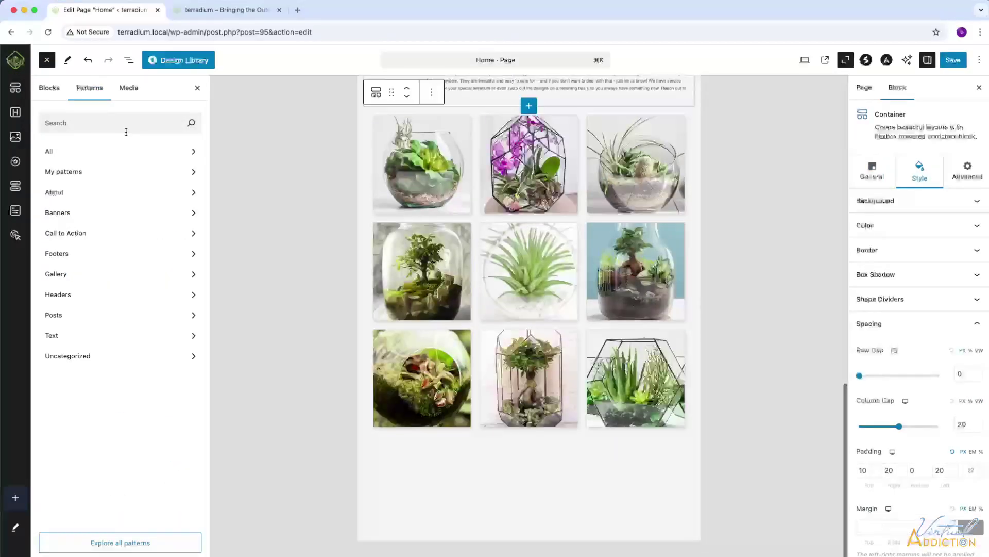
click(88, 172)
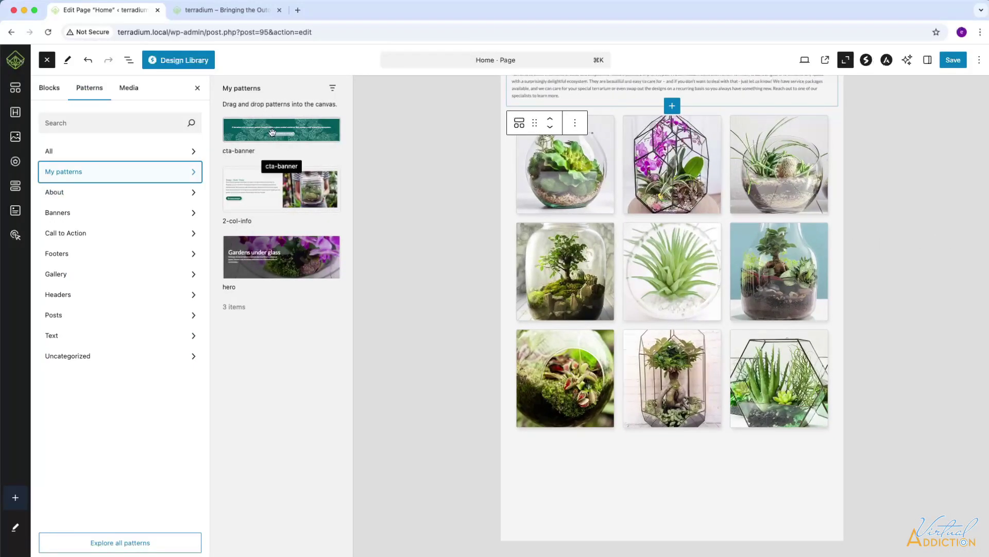
click(272, 132)
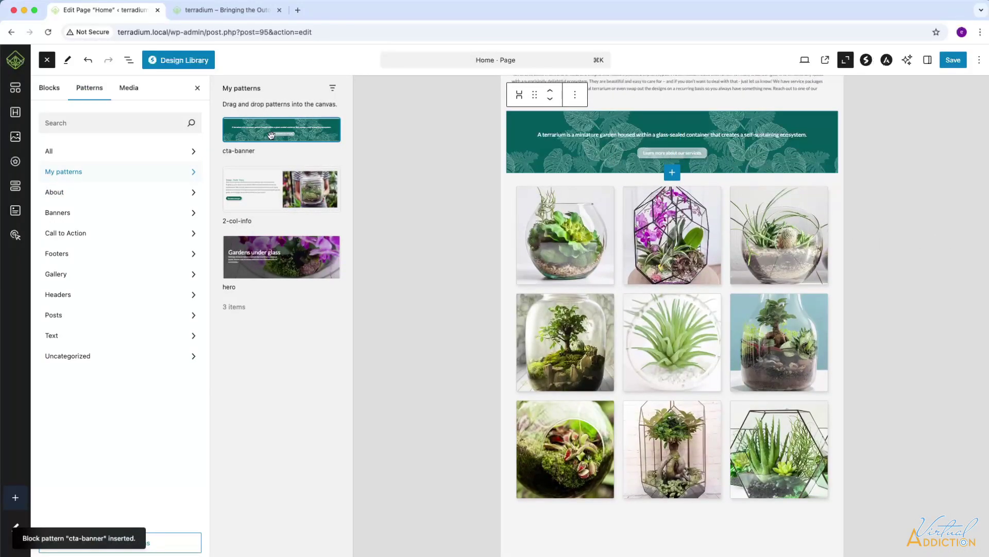
scroll(689, 172, up, 2)
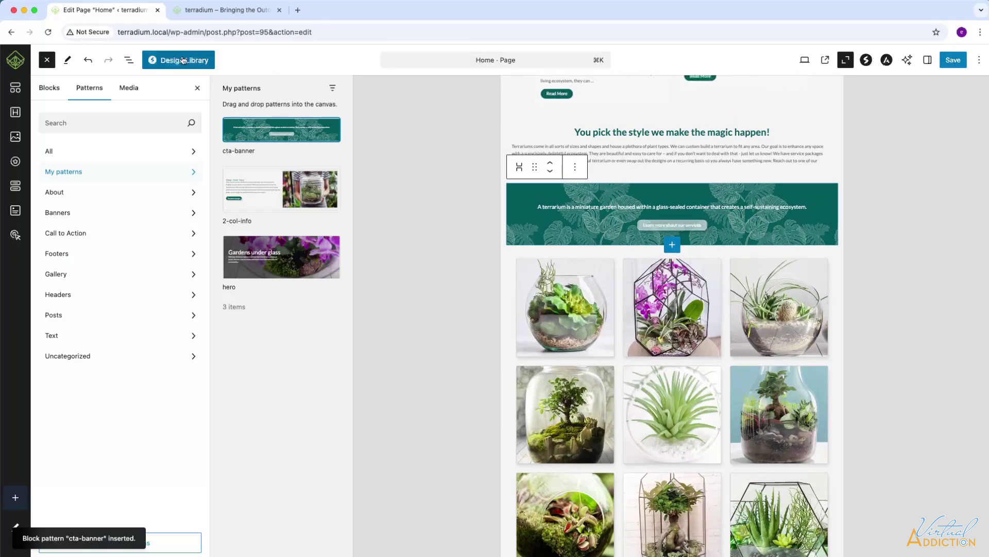
Move the cta-banner block above the container that holds the "You pick the style" heading and check its placement.
click(128, 61)
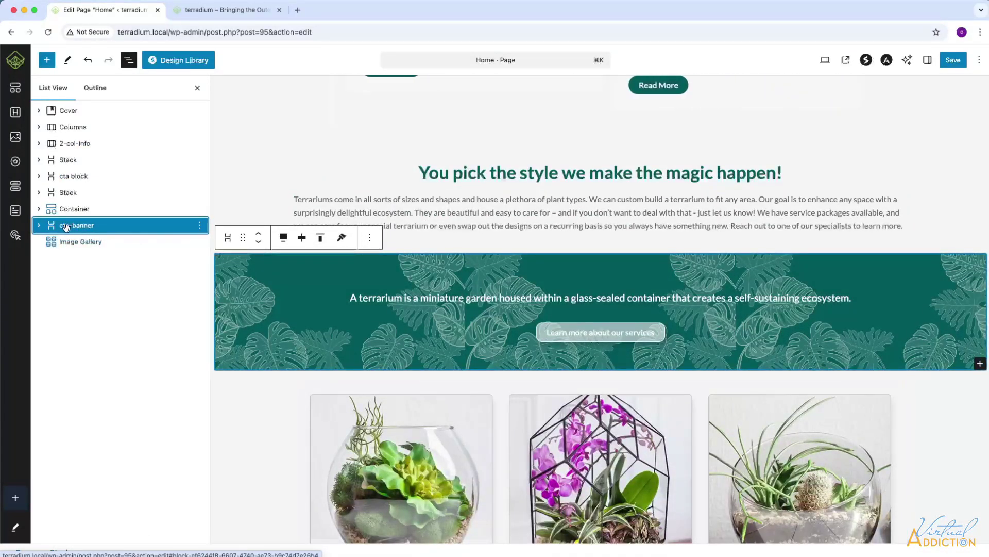
drag(77, 226, 66, 207)
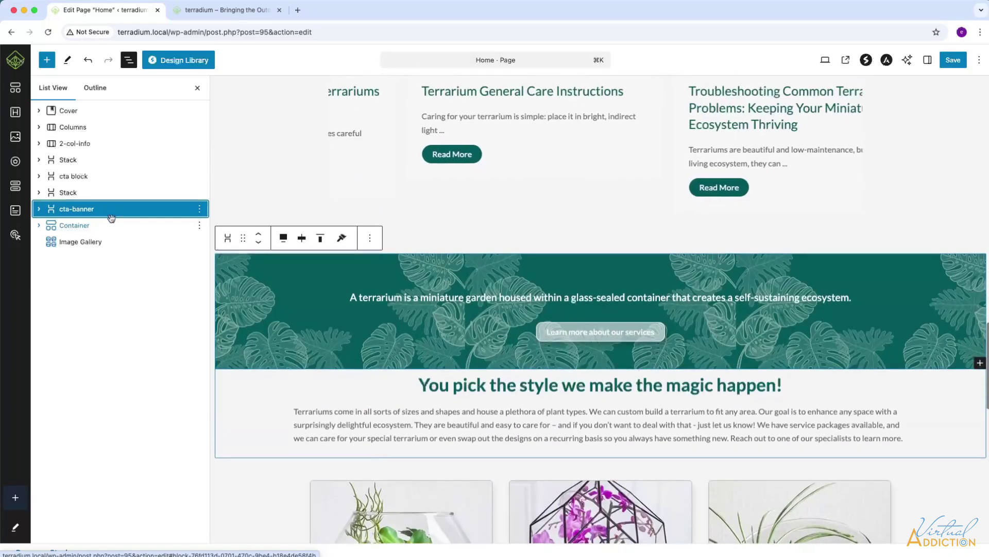
scroll(501, 294, down, 5)
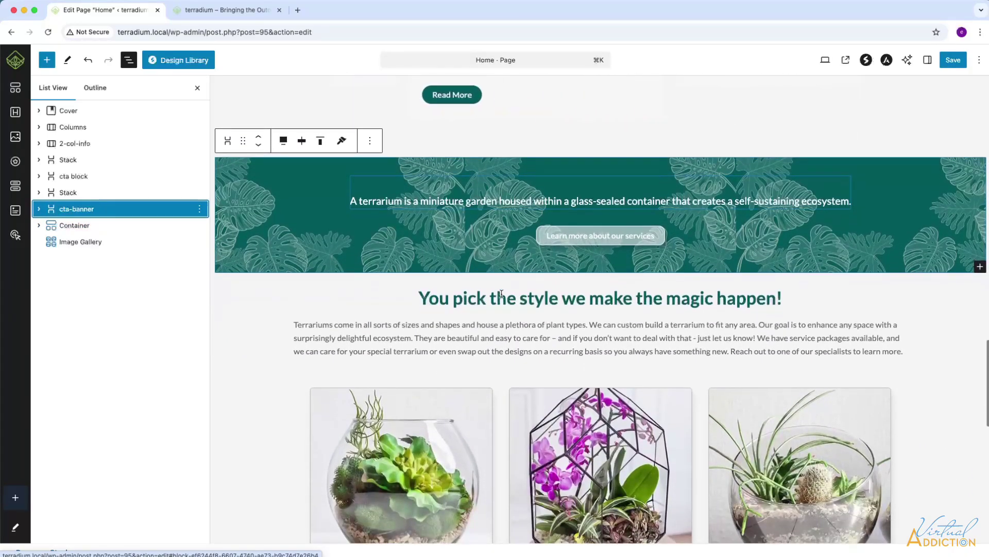
scroll(521, 194, up, 5)
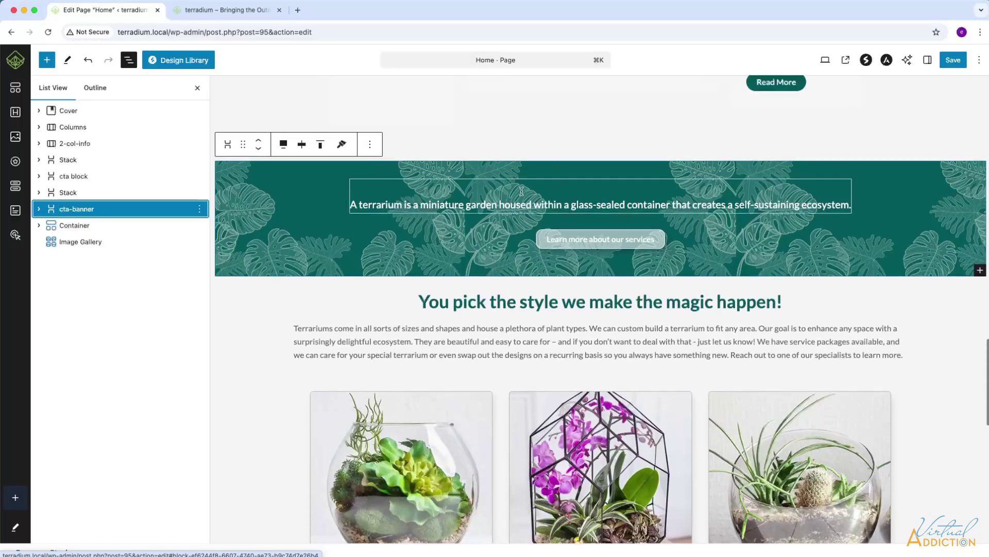
scroll(521, 193, down, 2)
scroll(521, 196, down, 4)
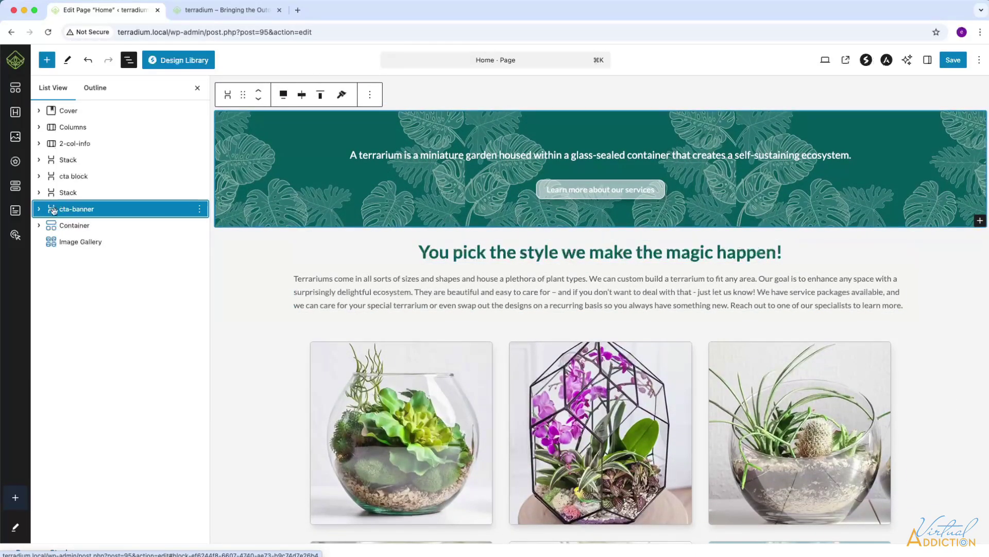
Replace the cta-banner stack's background image with home-banner from the Media Library.
click(228, 96)
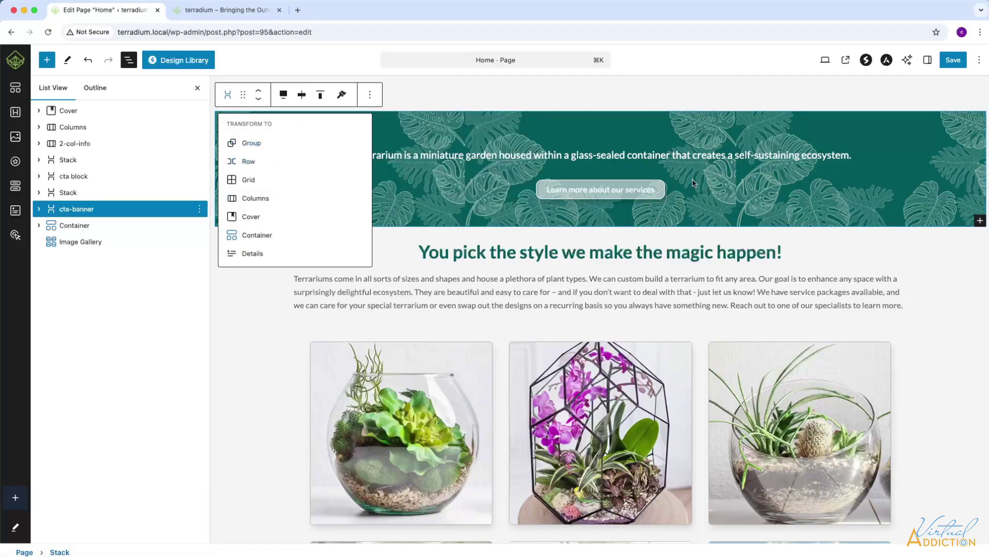
click(928, 60)
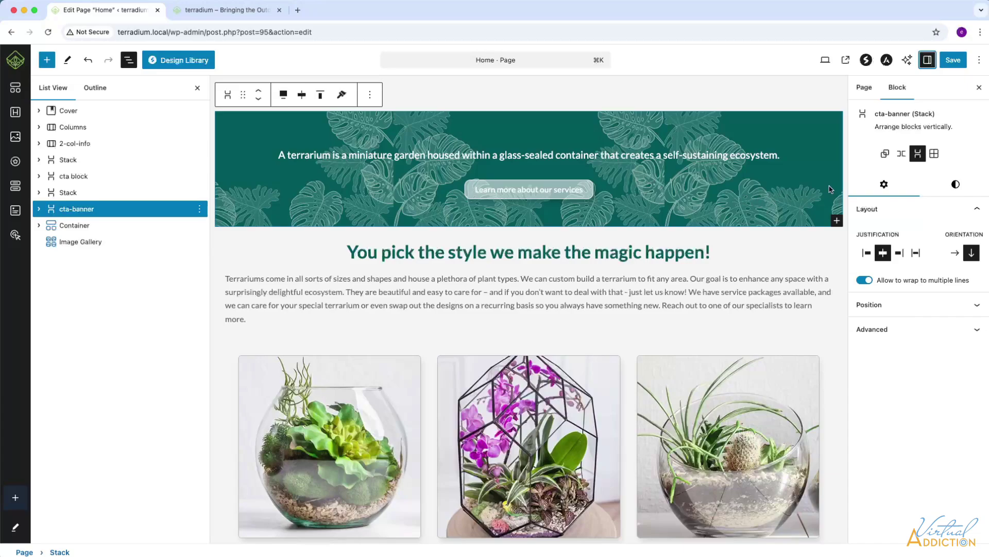
click(39, 209)
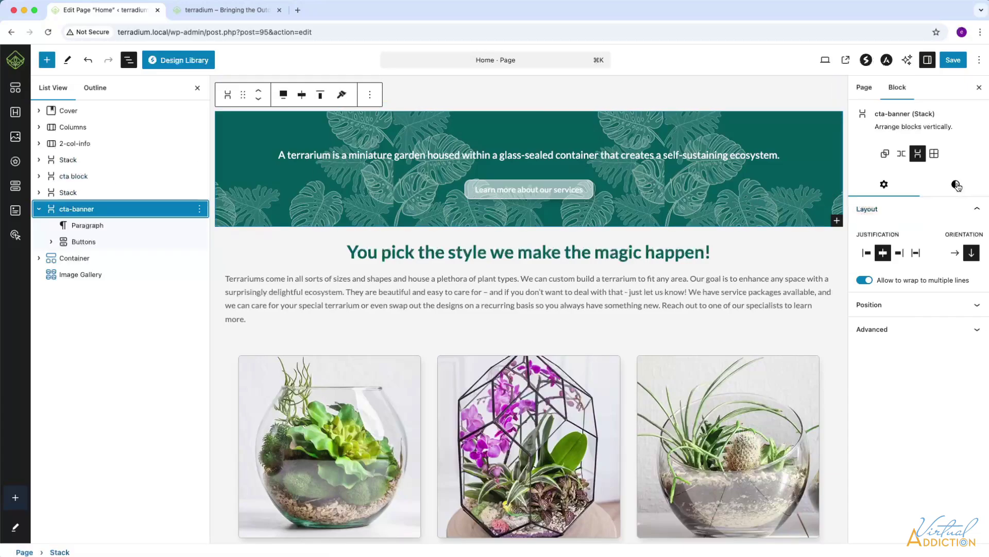
click(956, 185)
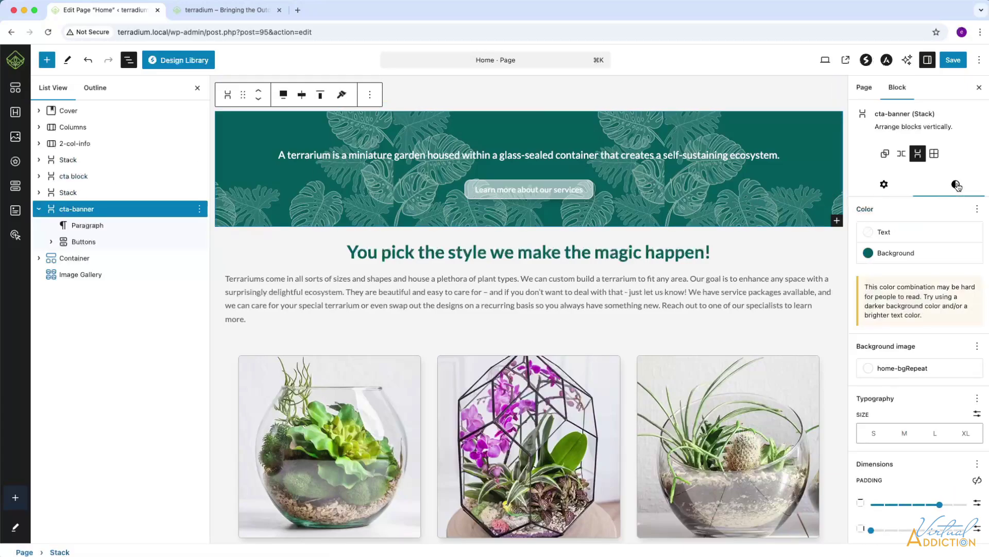
click(908, 369)
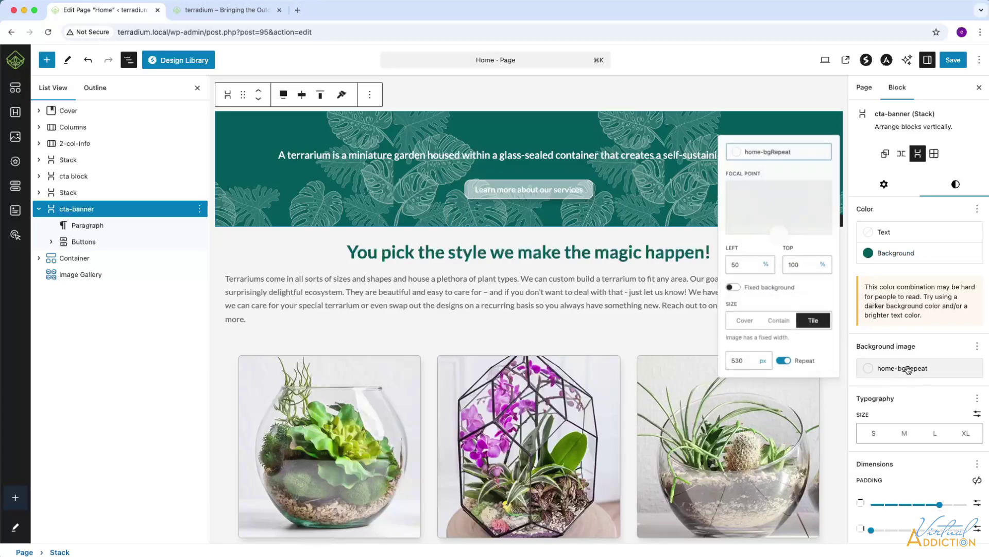
click(753, 132)
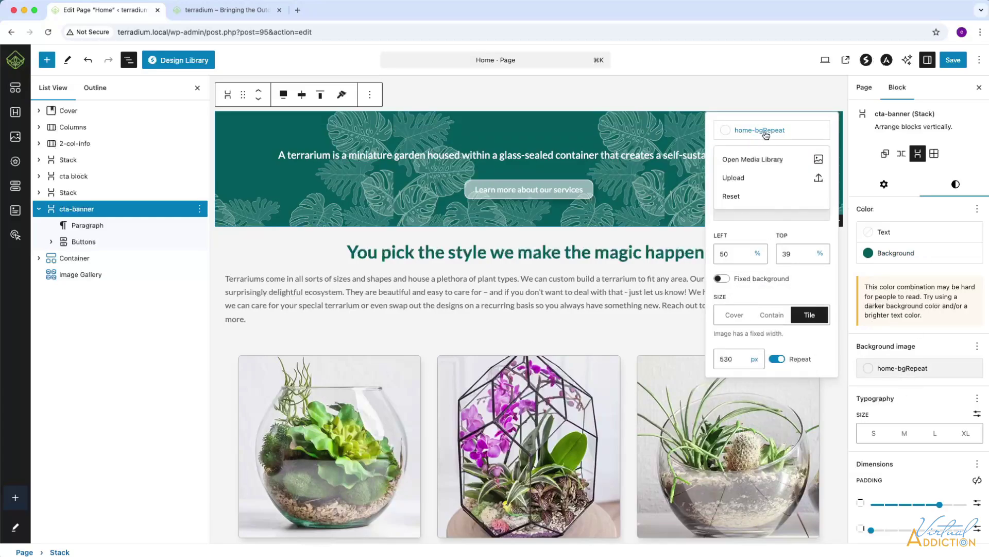
click(749, 161)
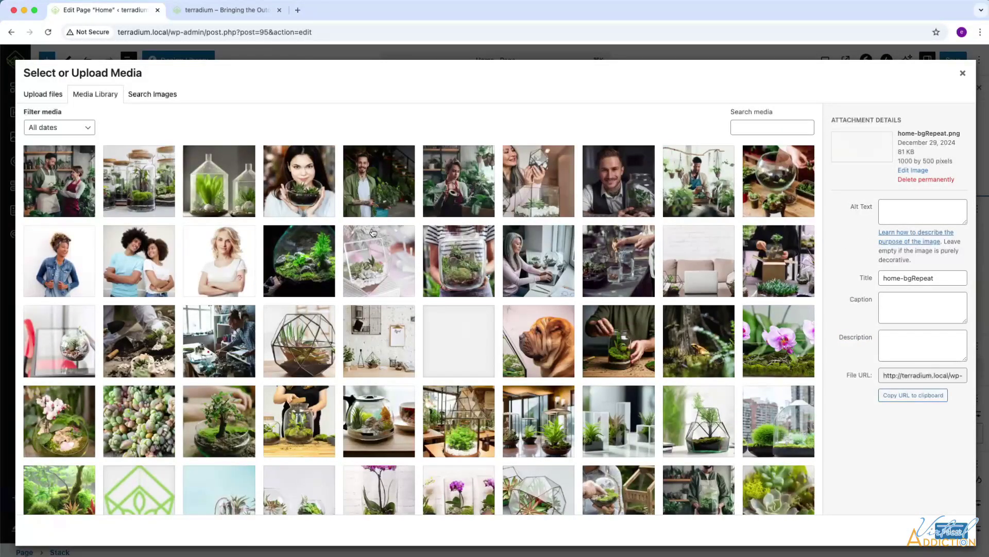
click(135, 189)
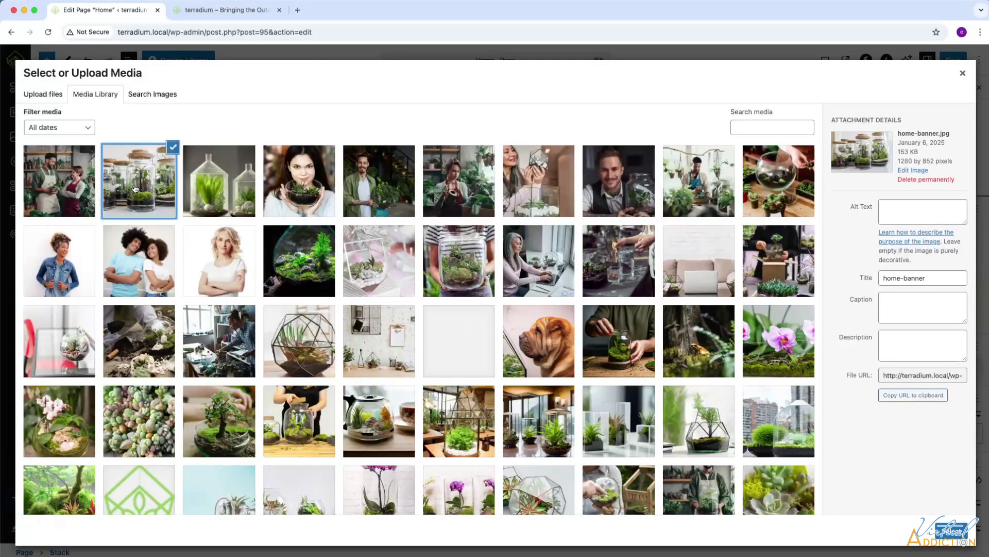
click(957, 533)
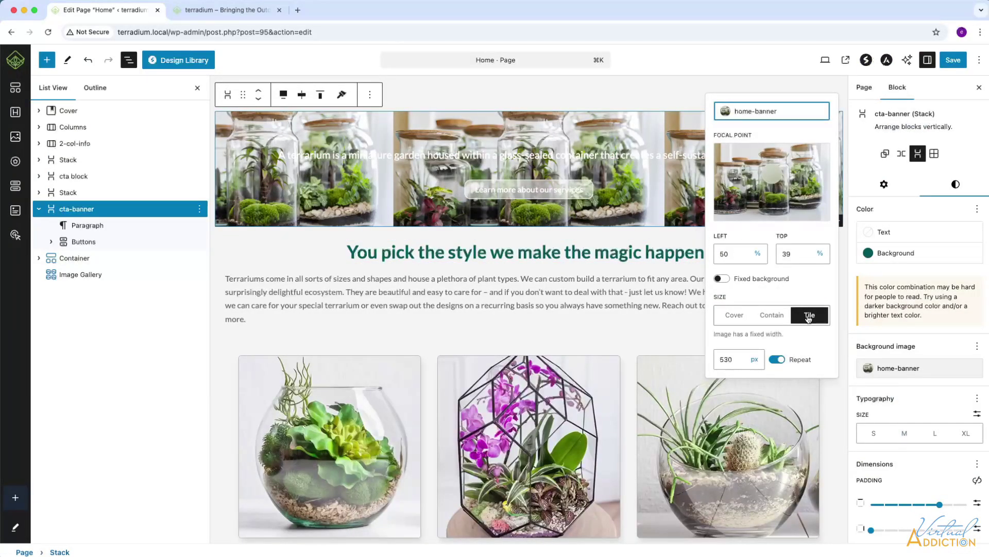
Set the banner's background image size to Cover and its focal point to 53% left and 64% top.
click(770, 315)
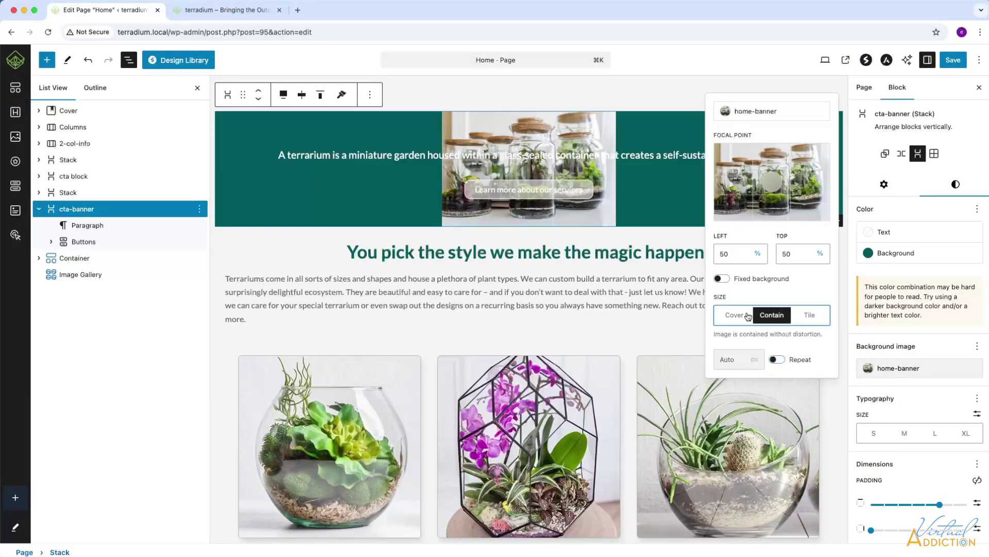
click(734, 315)
mouse_move(771, 174)
mouse_down()
mouse_move(771, 204)
mouse_move(776, 192)
mouse_up()
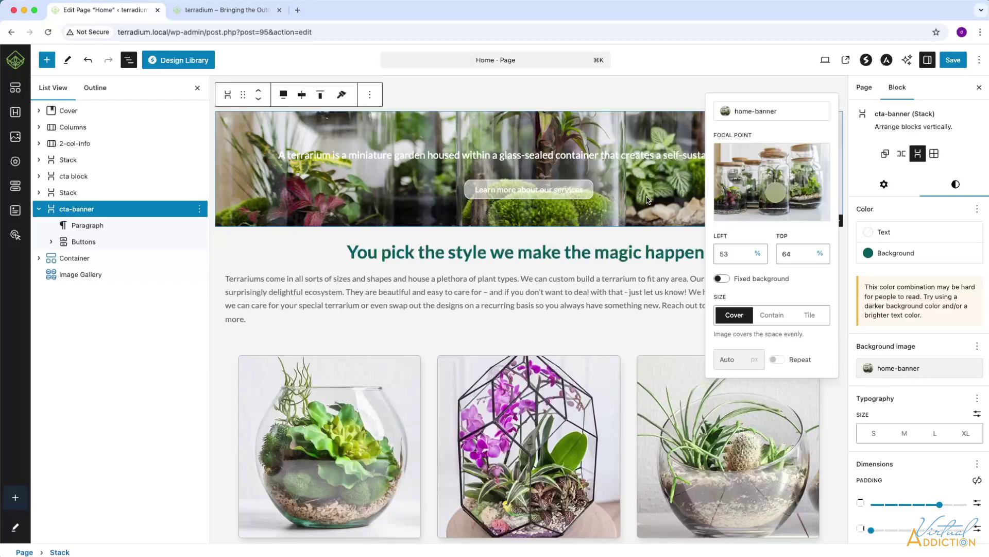
Group the cta-banner's paragraph and buttons into one Group block with its items justified to the center.
click(94, 227)
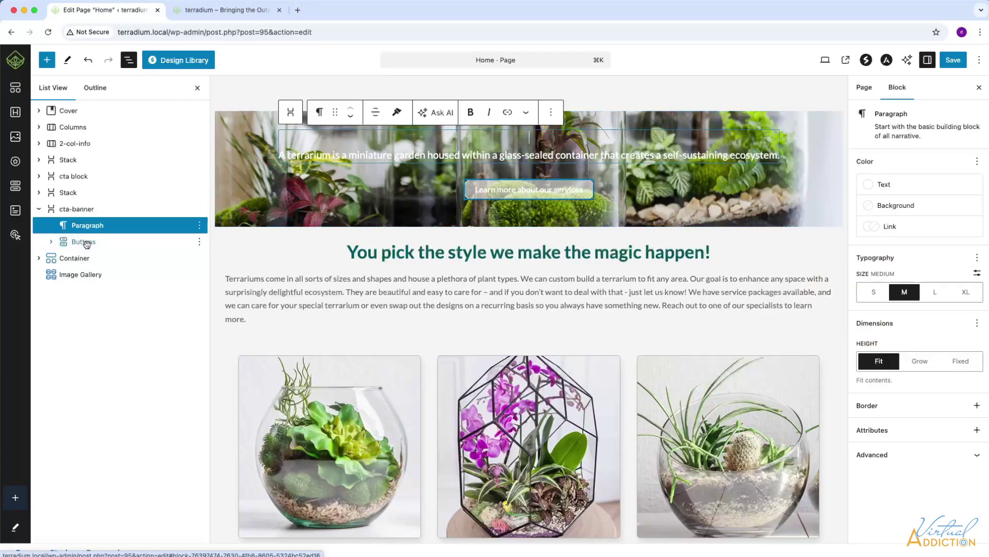
key(shift+Down)
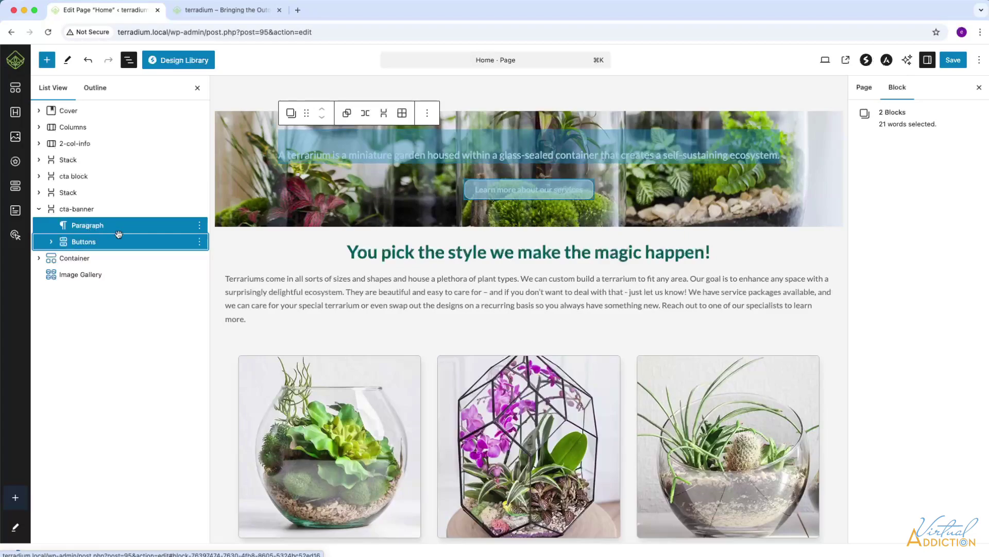
key(super+g)
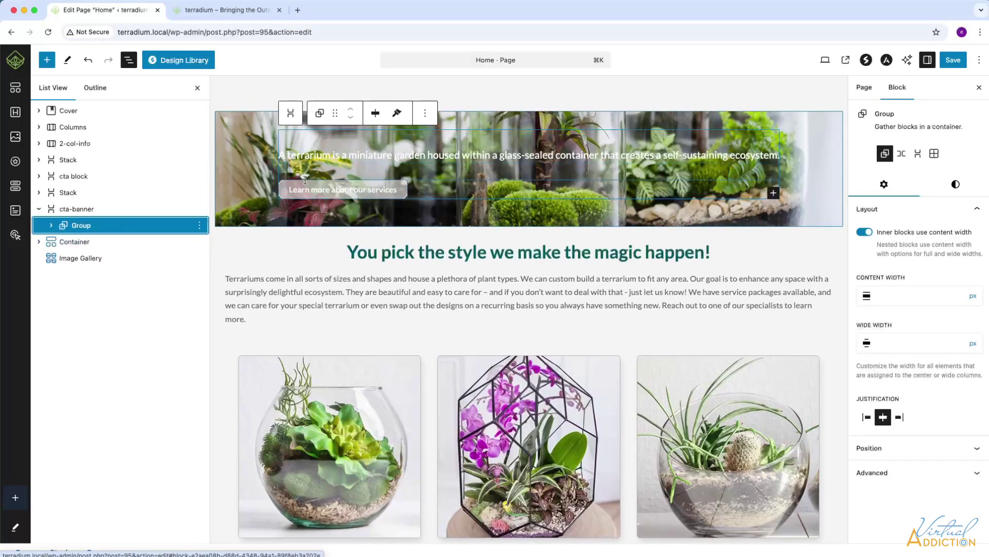
click(54, 226)
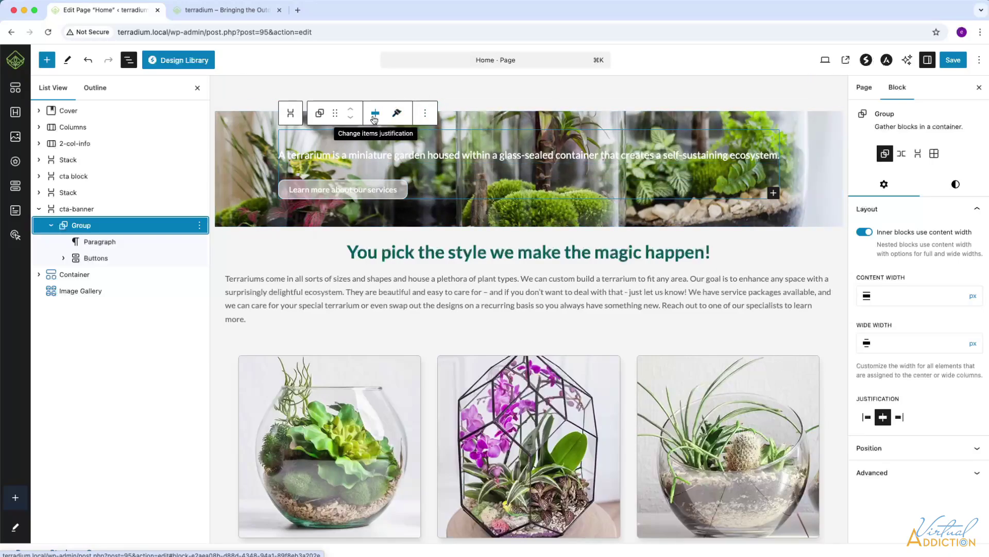
click(375, 118)
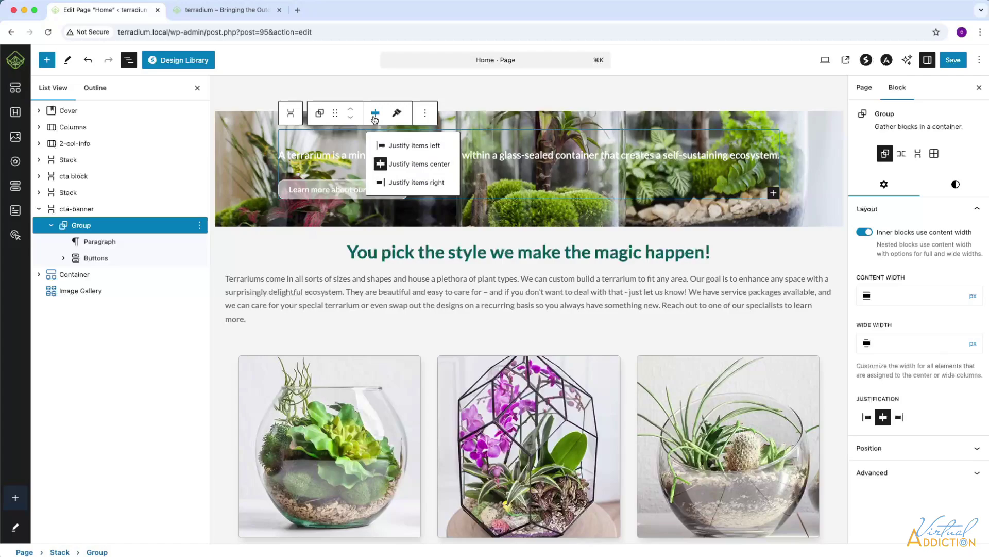
click(416, 164)
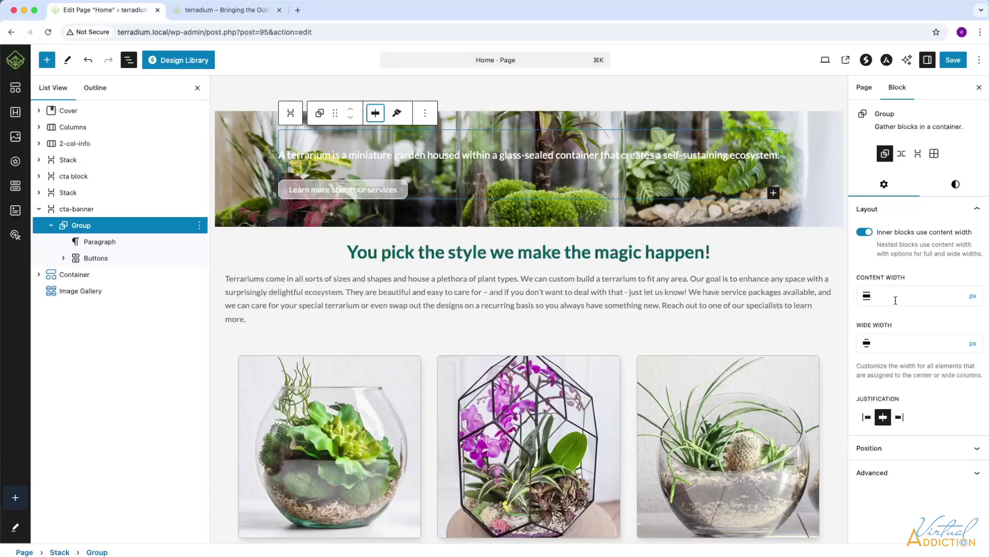
Give the new group inside cta-banner a semi-transparent white background, #FFFFFFB8.
click(956, 186)
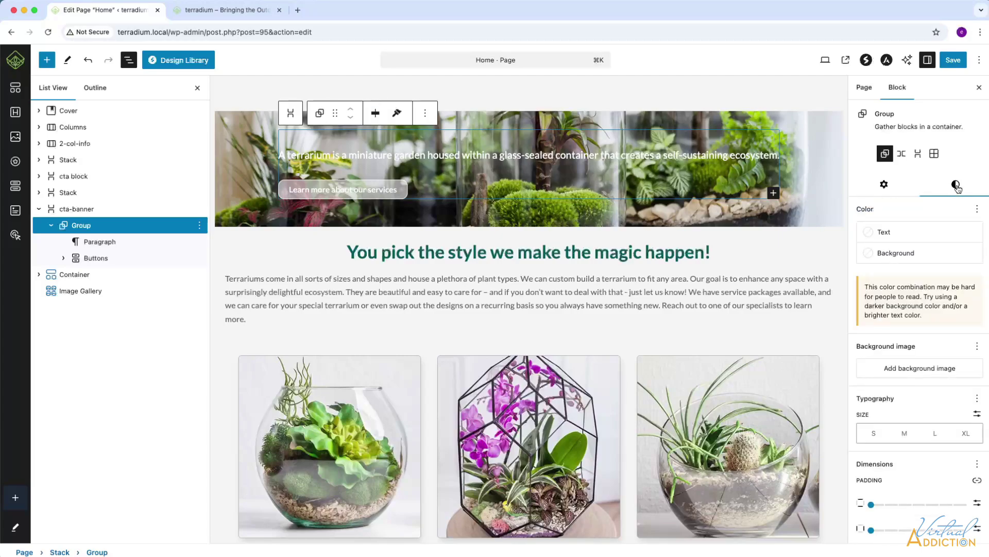
click(871, 255)
click(762, 394)
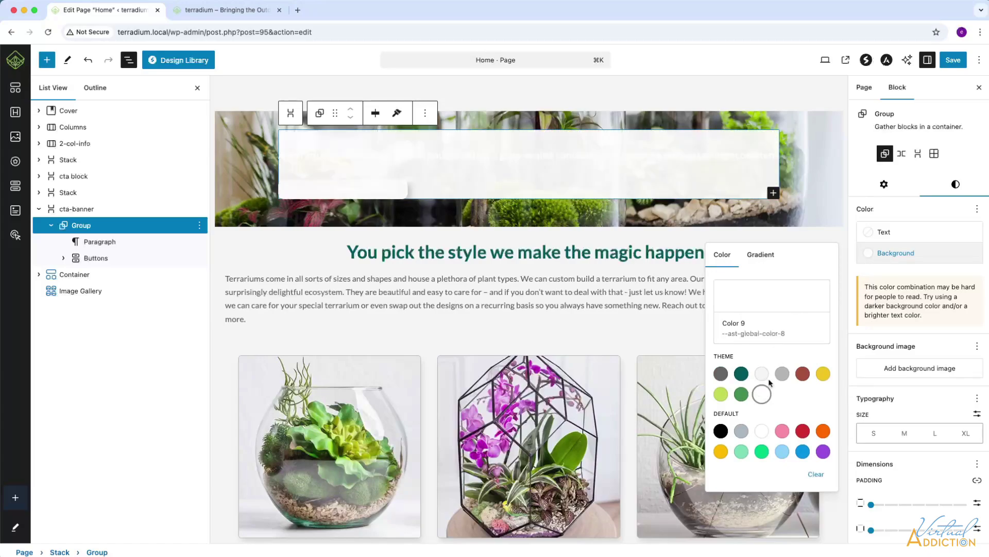
click(782, 303)
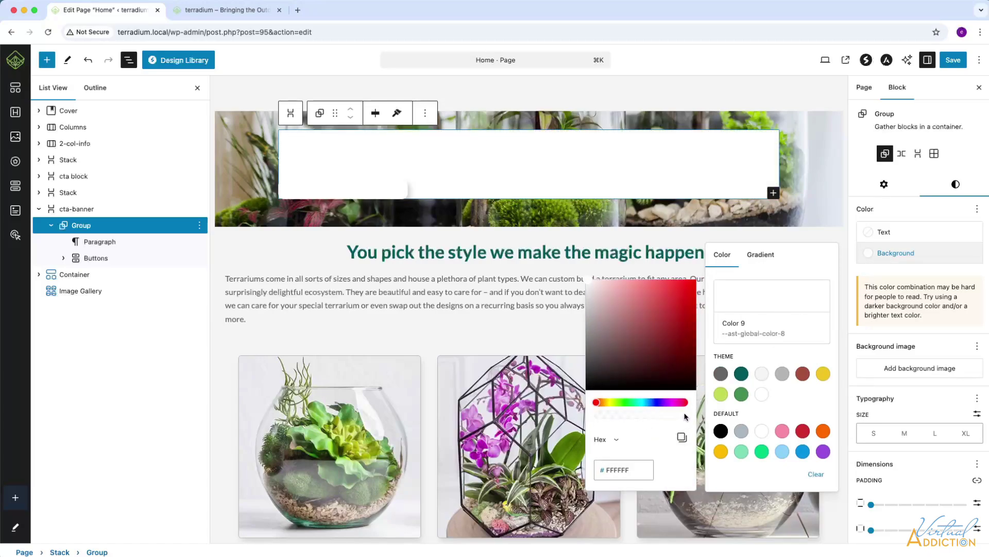
drag(685, 416, 656, 413)
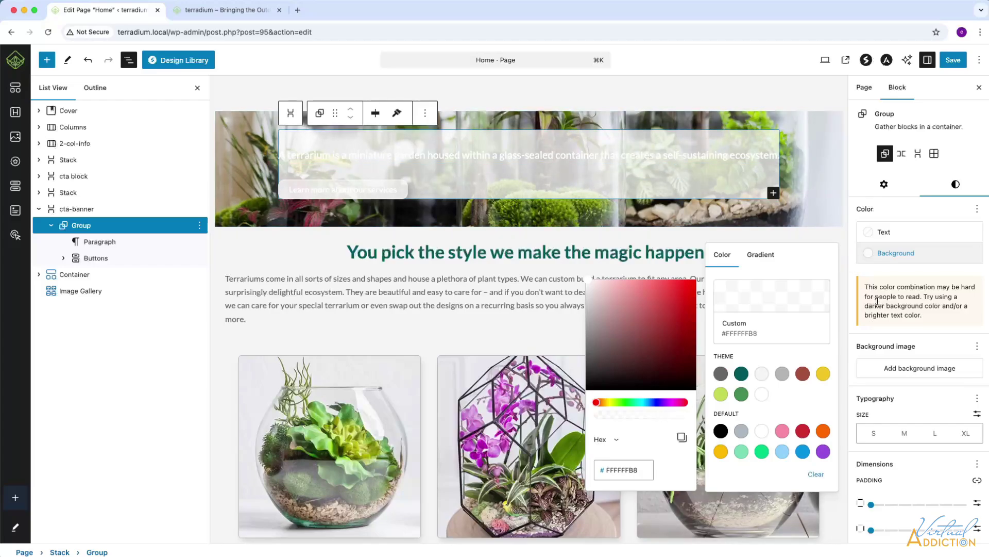
Increase the group's vertical and horizontal padding by the same amount, leaving its margin and block spacing alone.
scroll(916, 412, down, 2)
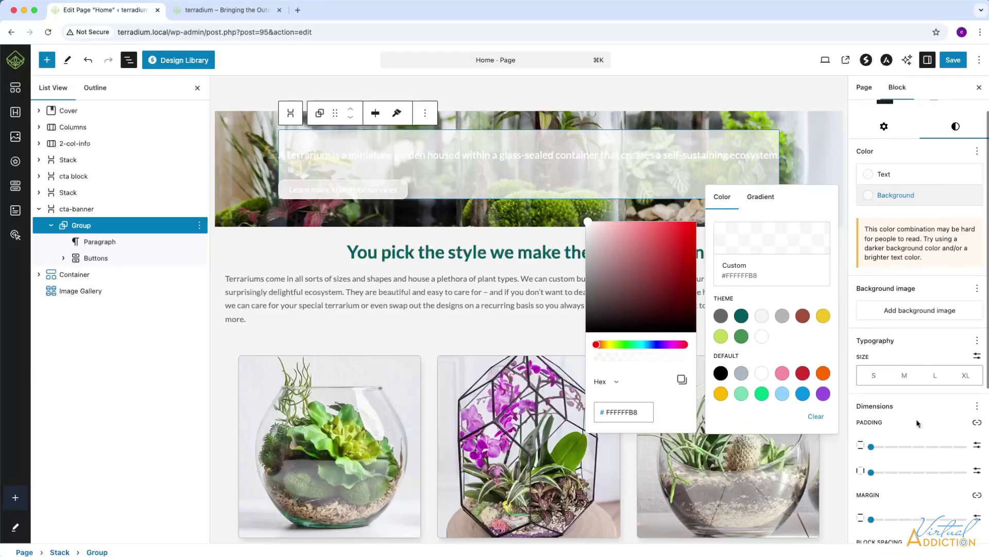
scroll(917, 423, down, 1)
drag(871, 417, 938, 443)
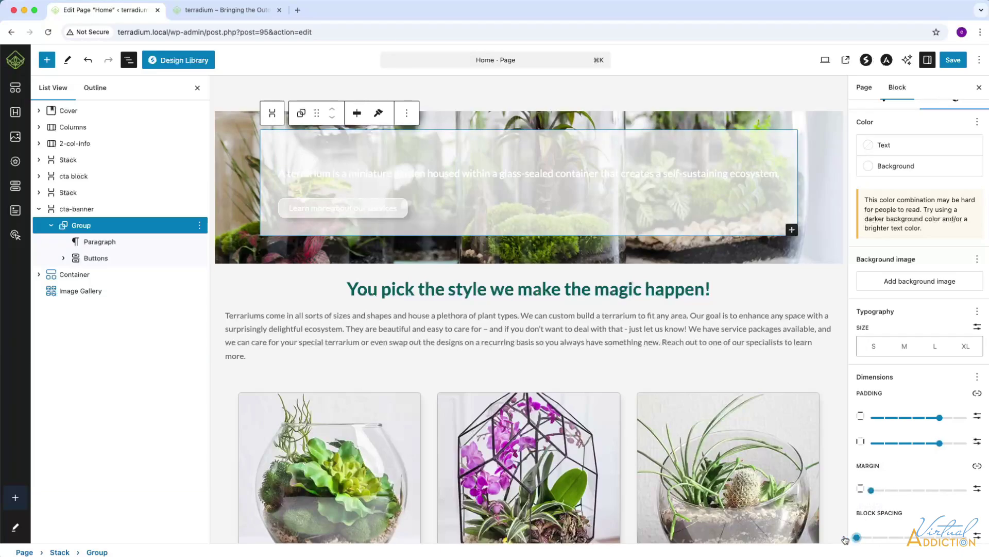
scroll(905, 507, down, 2)
Replace the banner paragraph's text with "How do I know what type of terrarium is right for me?".
click(280, 172)
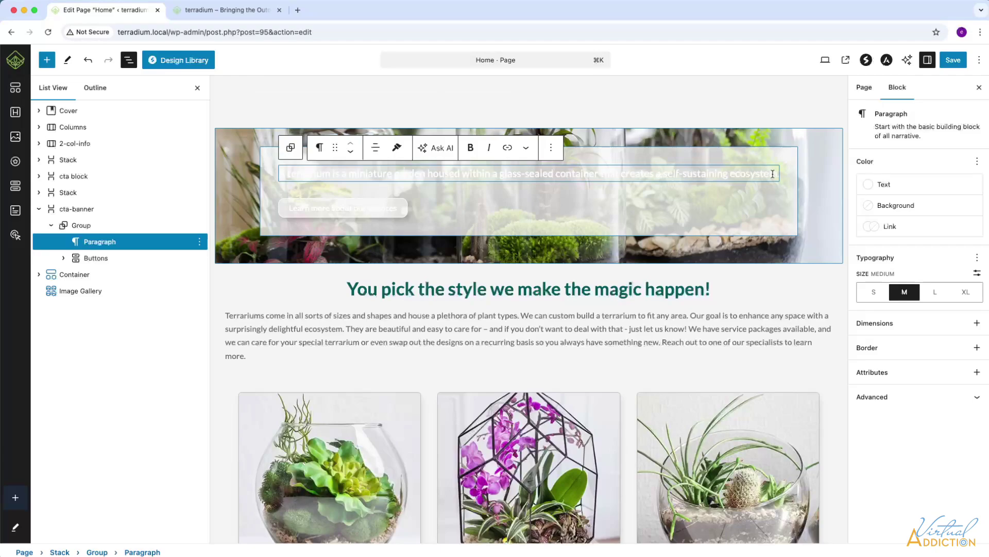
drag(778, 173, 280, 177)
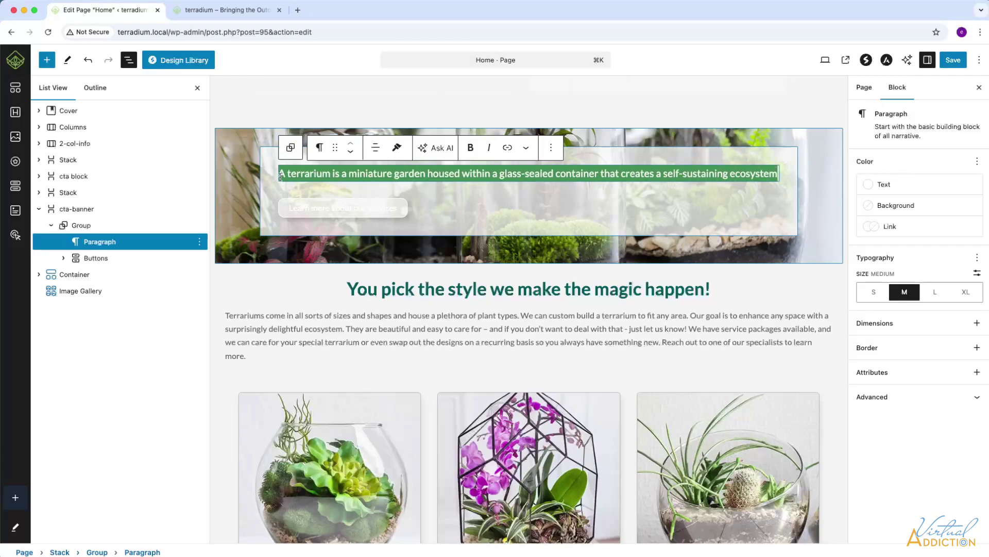
key(super+v)
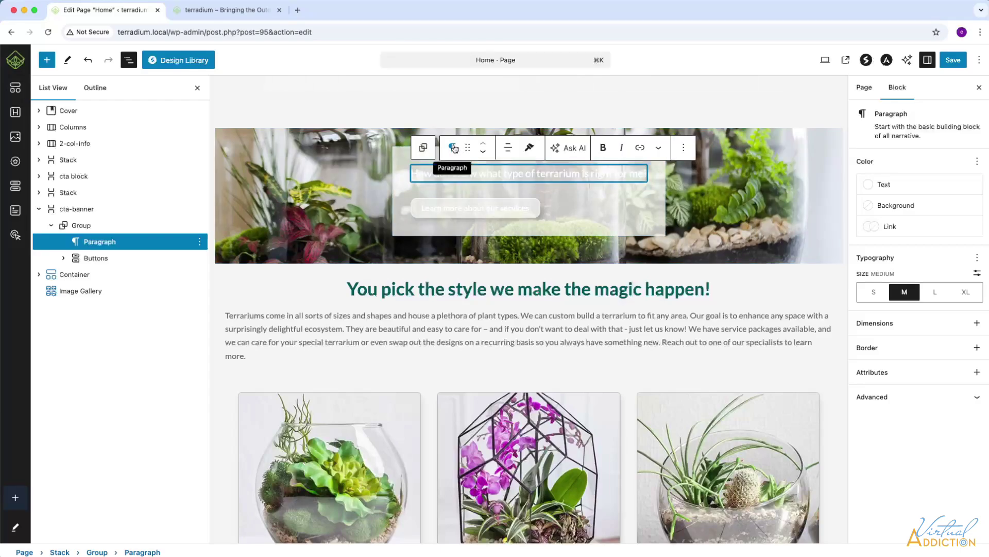
Convert the banner paragraph to a Heading 2 and reset all its typography settings.
click(451, 147)
click(479, 195)
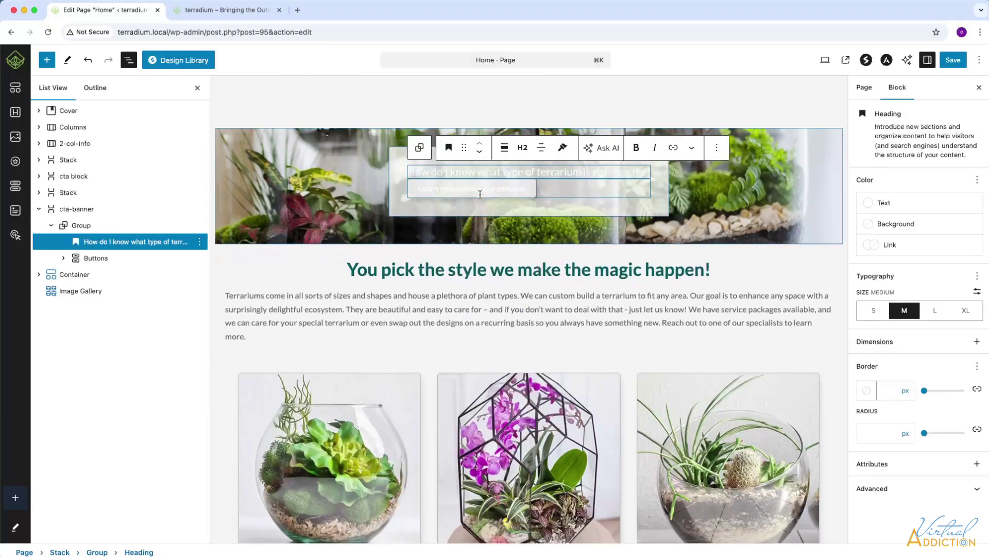
click(526, 147)
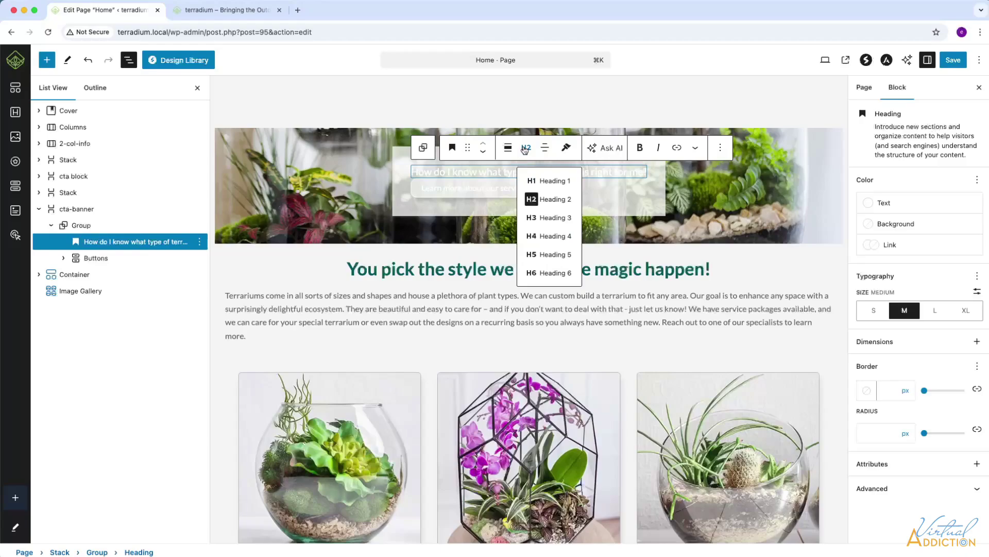
click(553, 203)
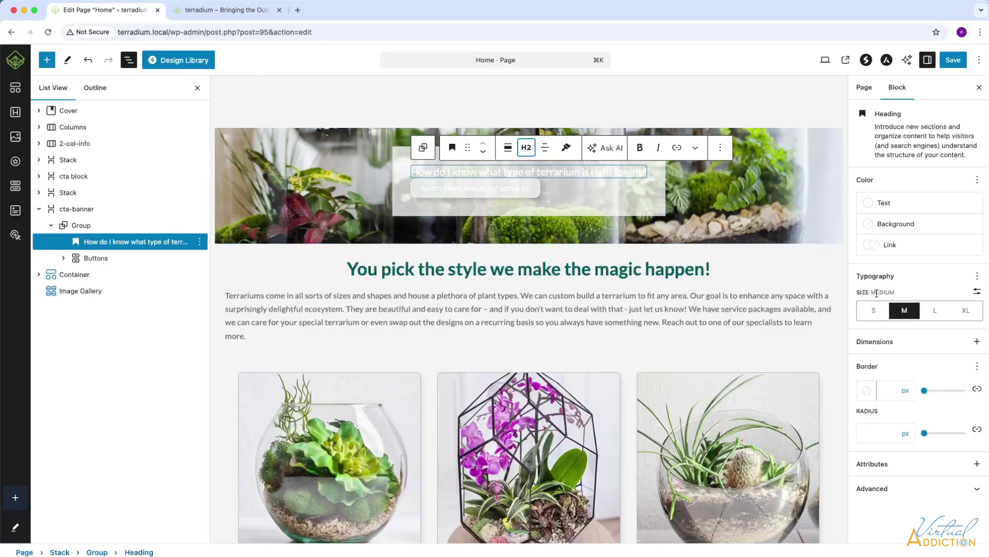
click(978, 278)
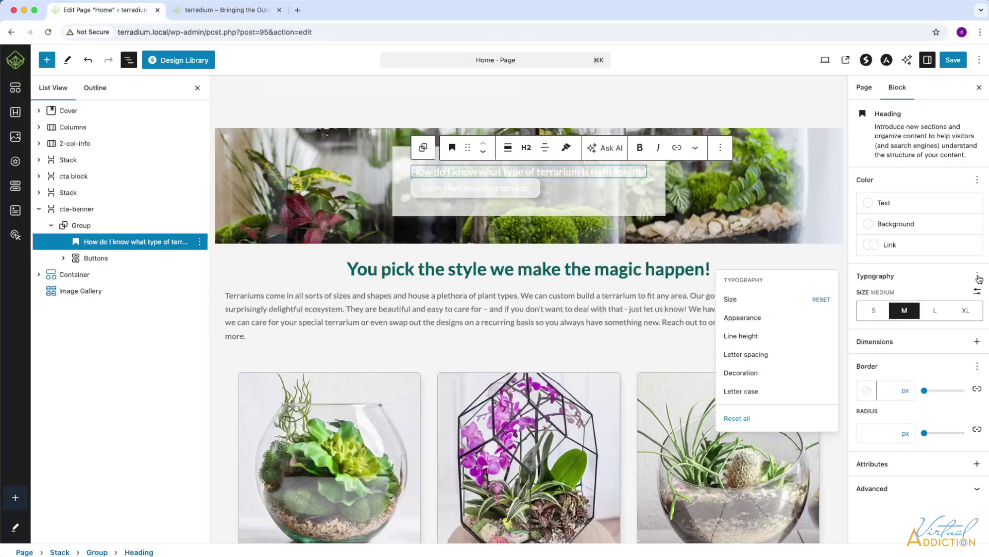
click(738, 418)
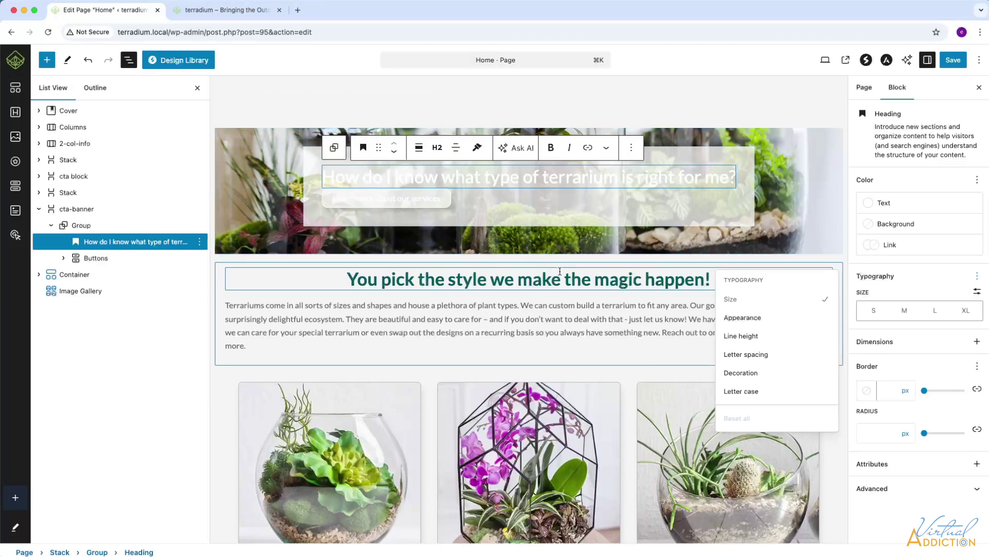
Set the banner heading's text color to theme Color 1 dark gray and its level to Heading 3.
click(869, 205)
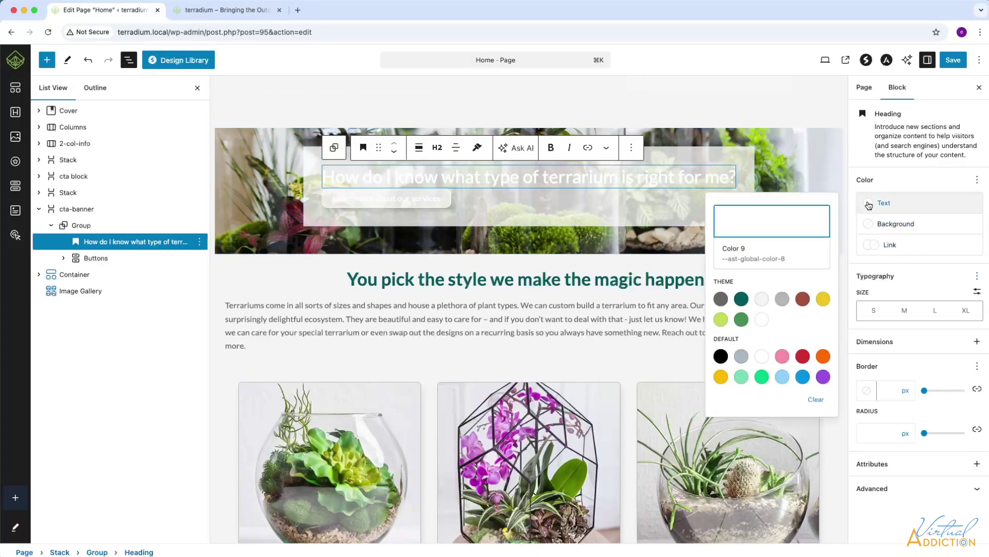
click(720, 299)
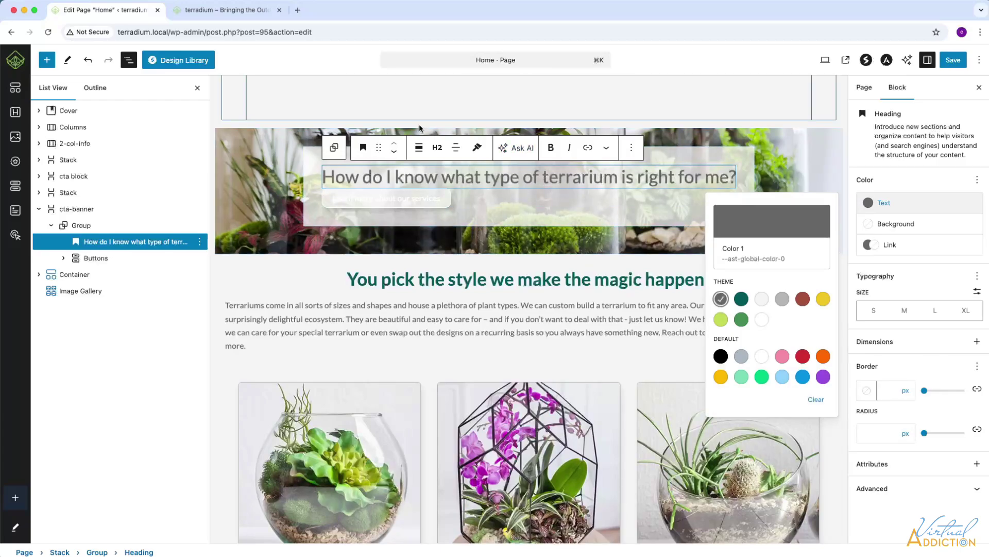
click(437, 147)
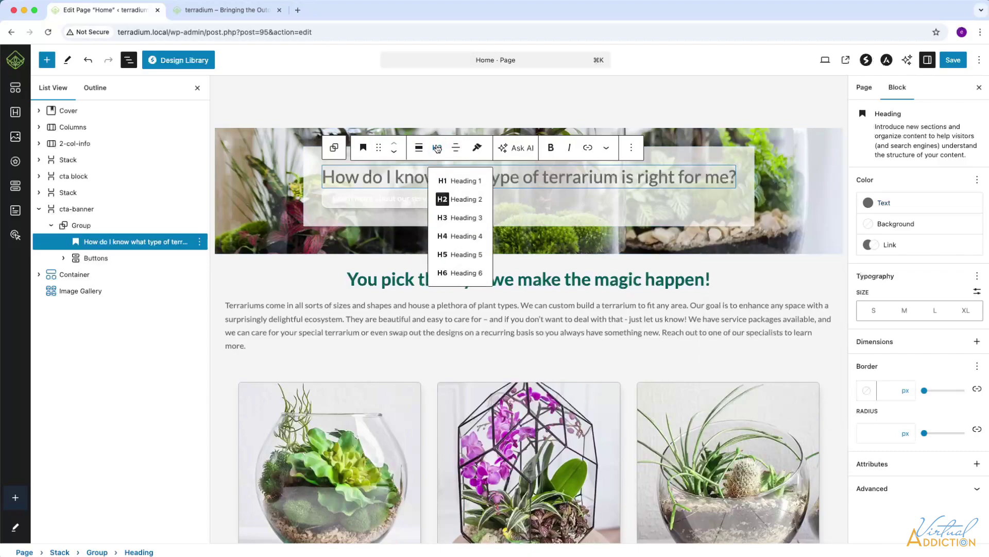
click(460, 219)
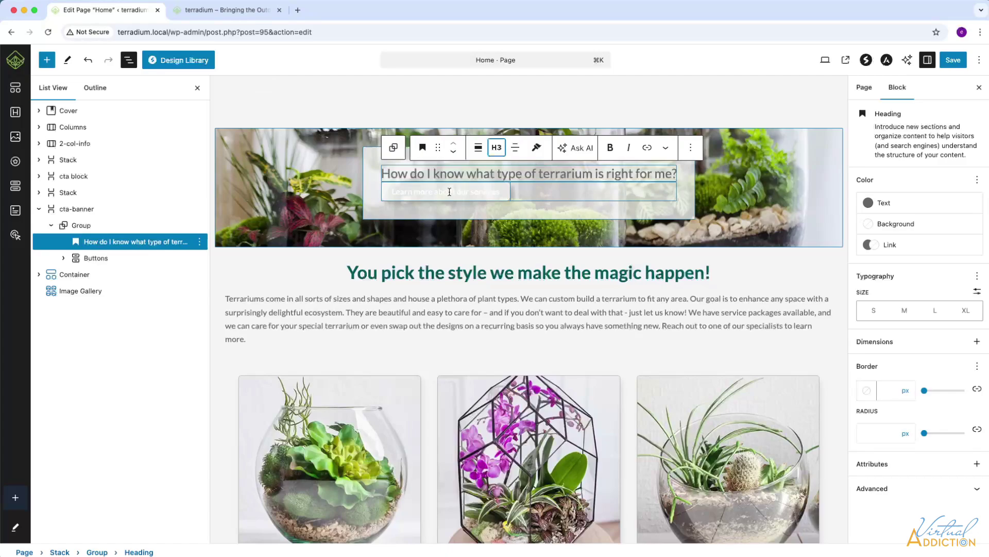
Set the border radius of the banner group's Buttons block to 100 px.
click(96, 257)
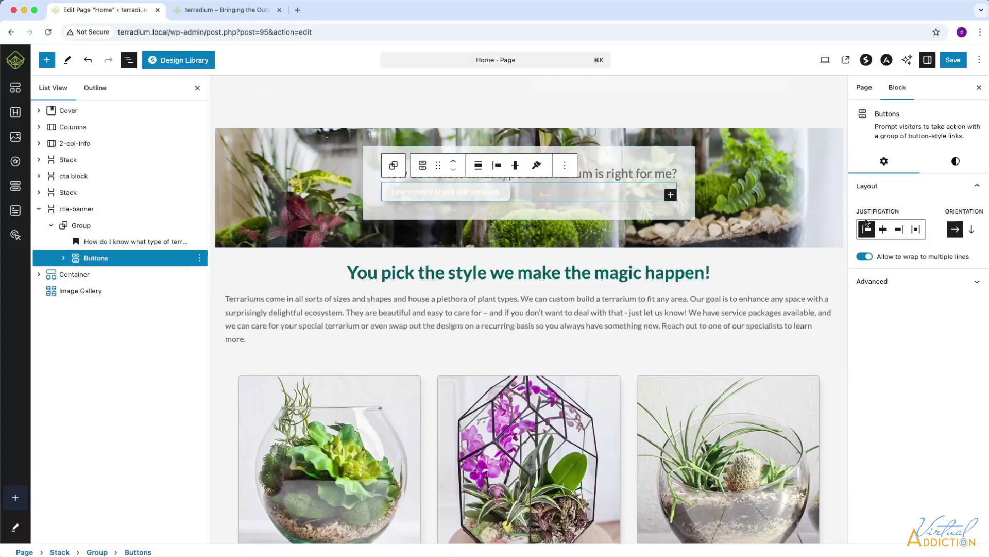
click(956, 162)
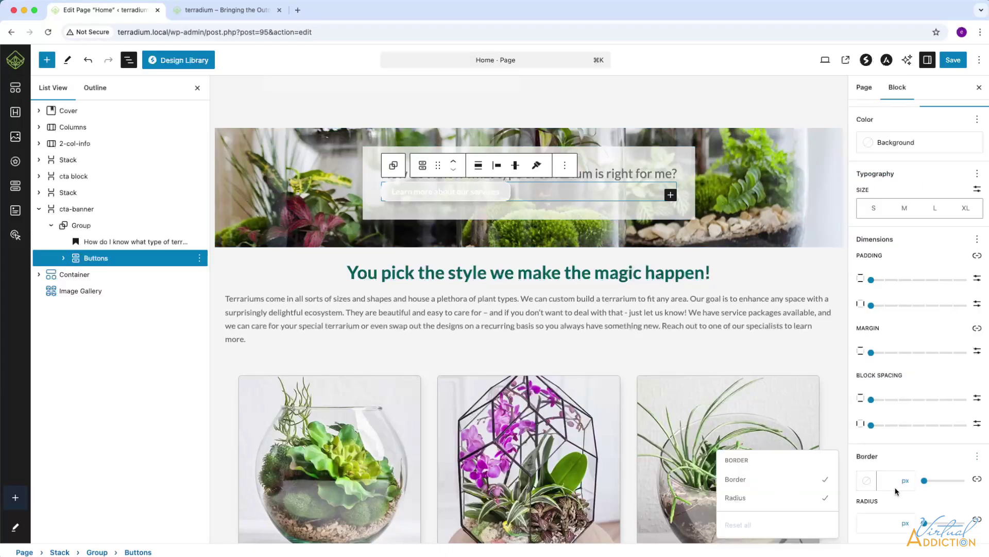
click(884, 523)
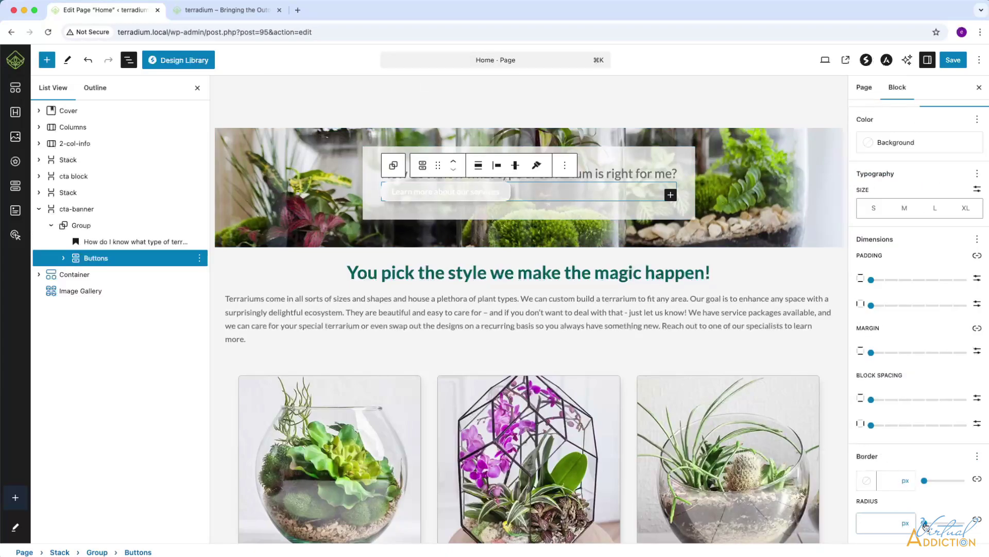
drag(923, 524, 965, 522)
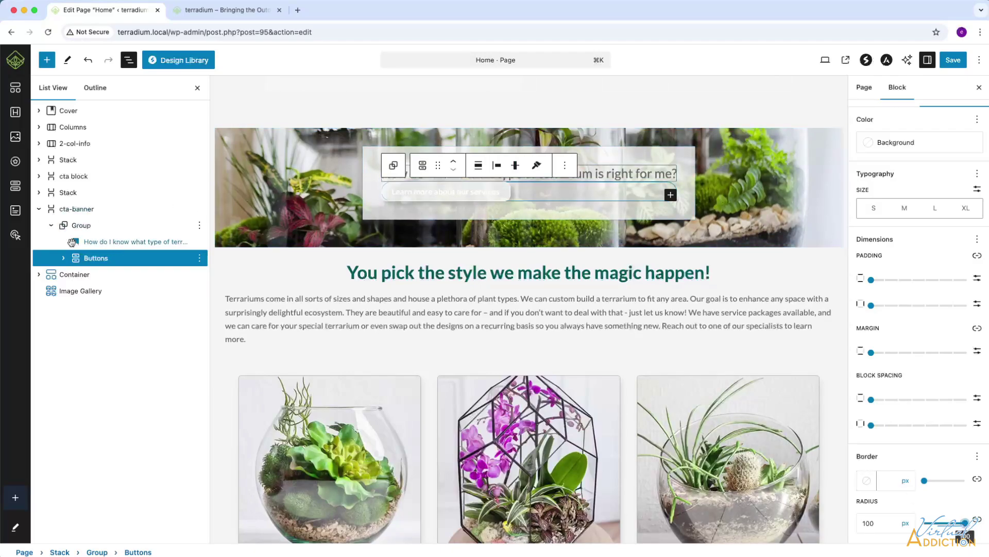
Center the "Learn more about our services" button within the banner's Buttons block.
click(64, 260)
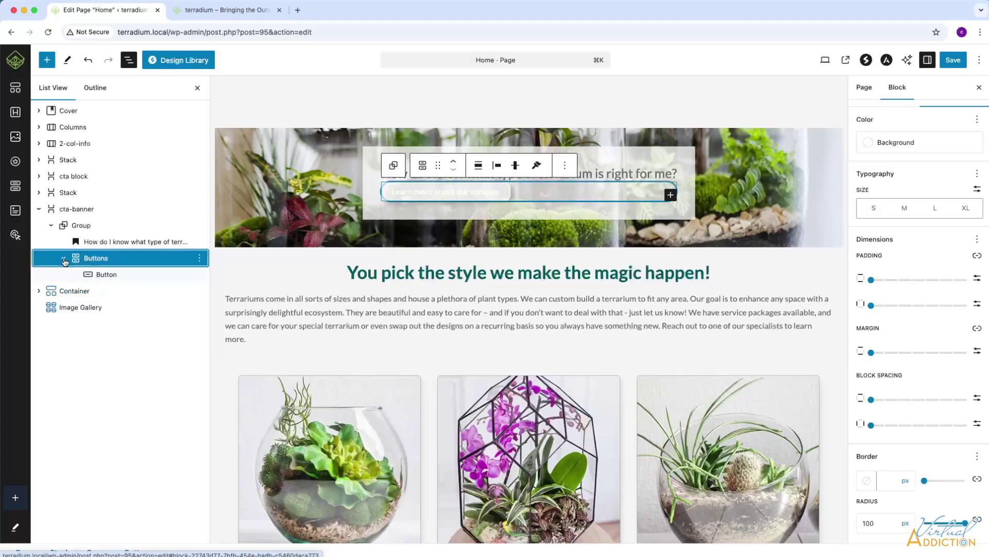
click(105, 274)
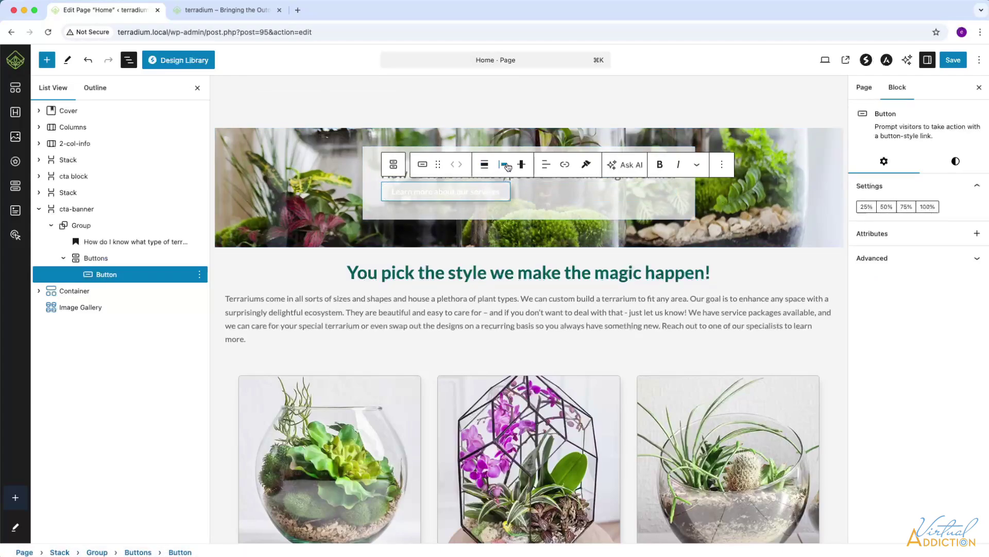
click(504, 165)
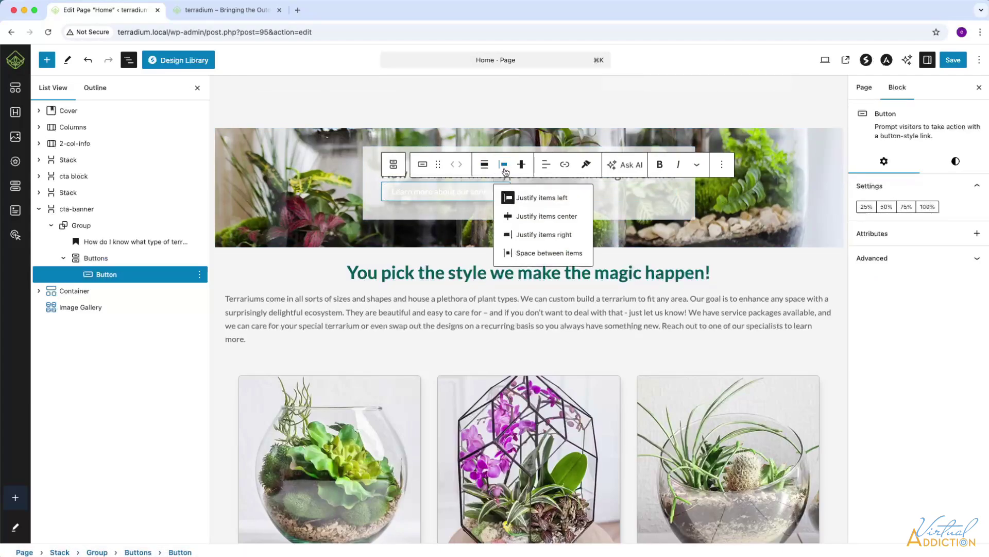
click(532, 217)
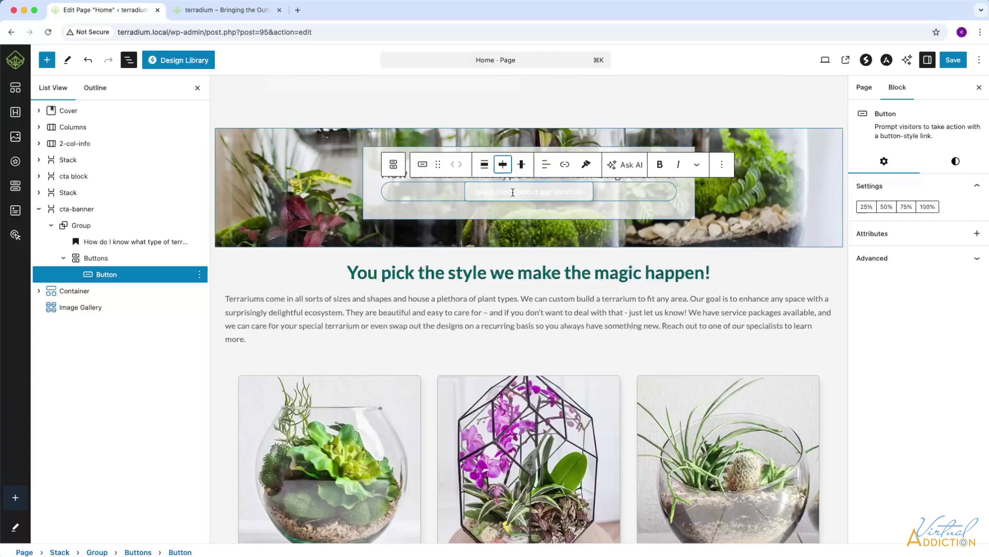
Set the banner button's text color to theme Color 2 dark green and its background color to #FFFFFFC2.
click(955, 162)
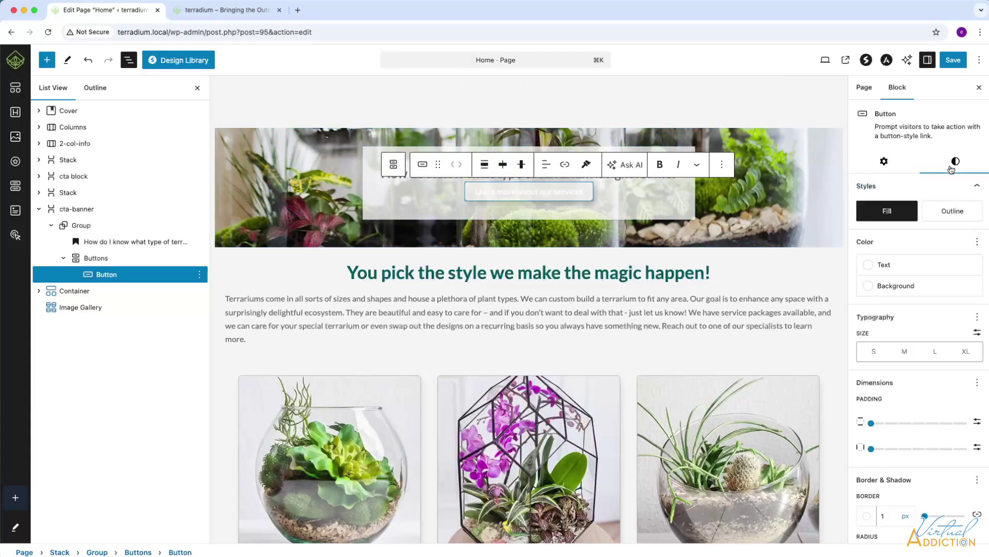
click(878, 266)
click(741, 361)
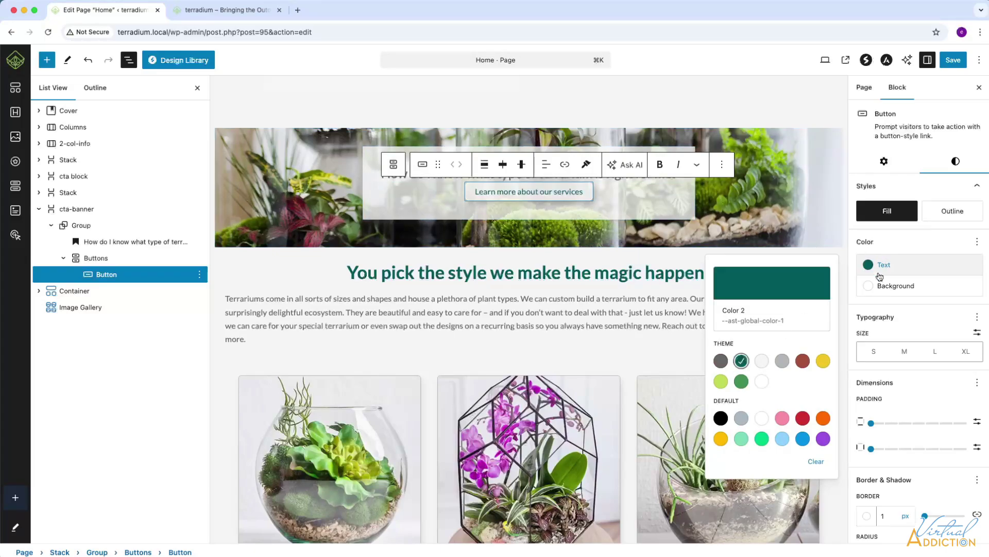
click(872, 288)
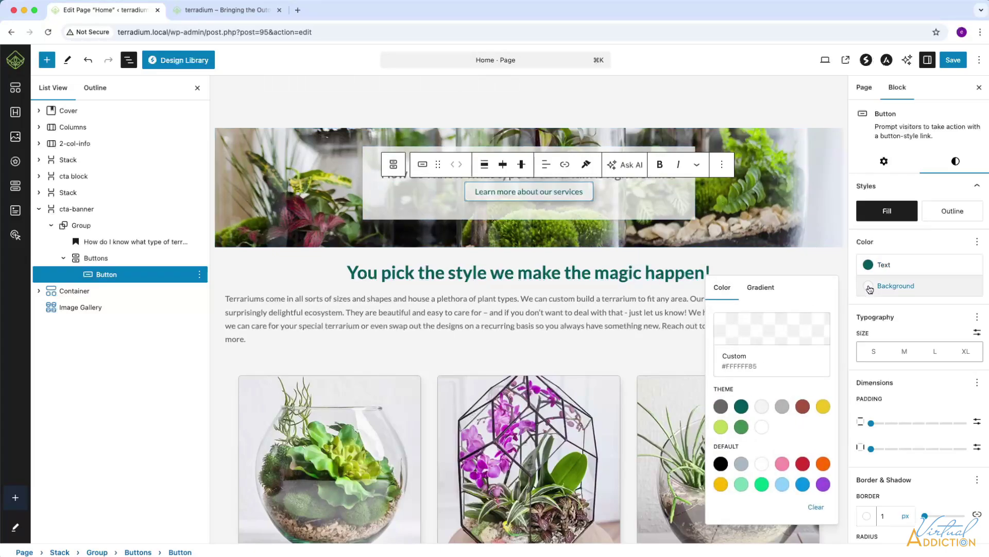
click(780, 337)
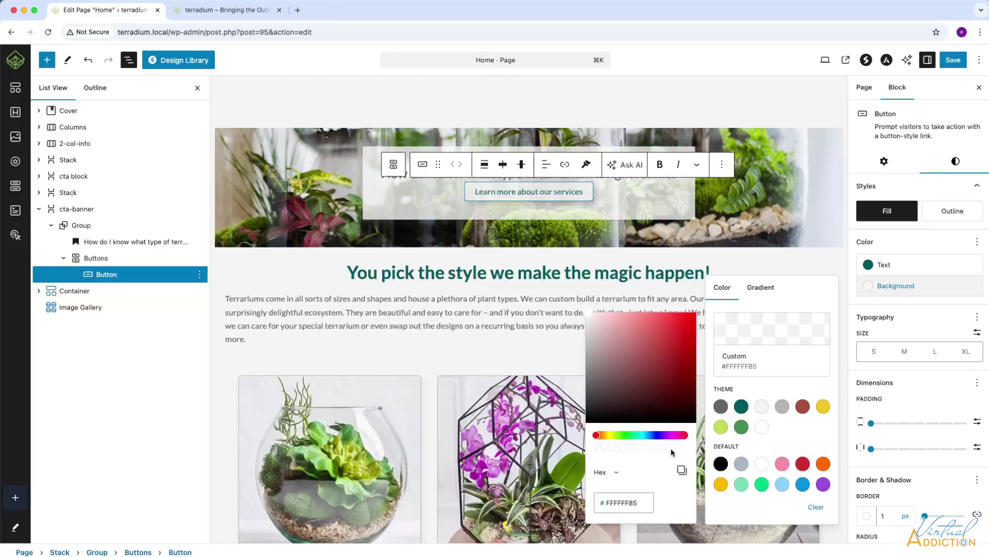
mouse_move(647, 449)
mouse_down()
mouse_move(640, 443)
mouse_move(664, 444)
mouse_up()
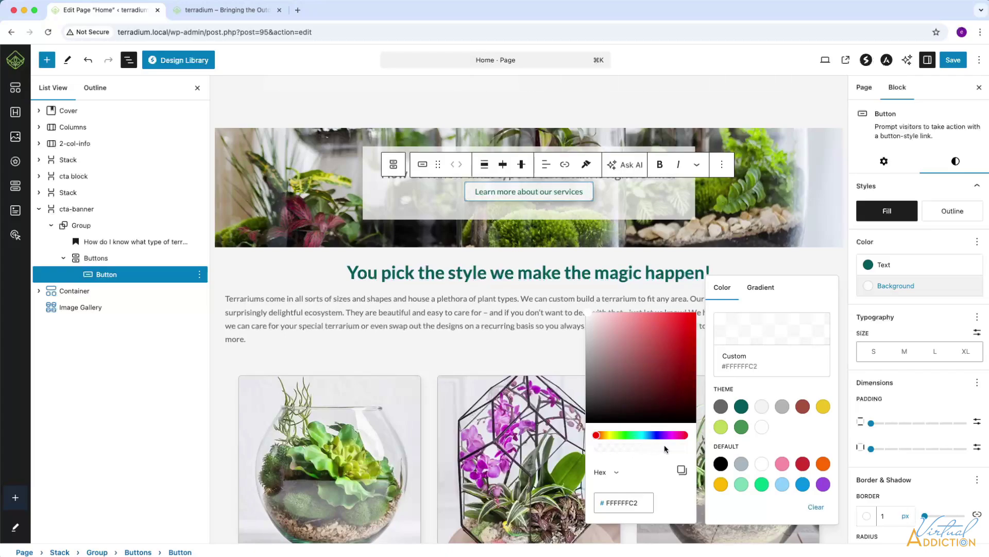
click(582, 192)
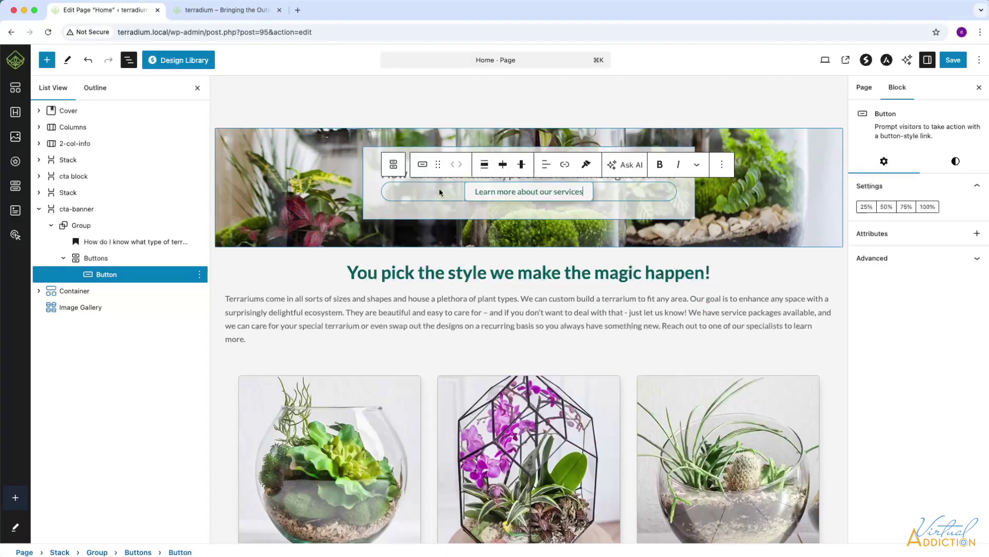
Give the cta-banner's Group block a 12 px border radius and a 2 px border in theme Color 9 white.
click(80, 226)
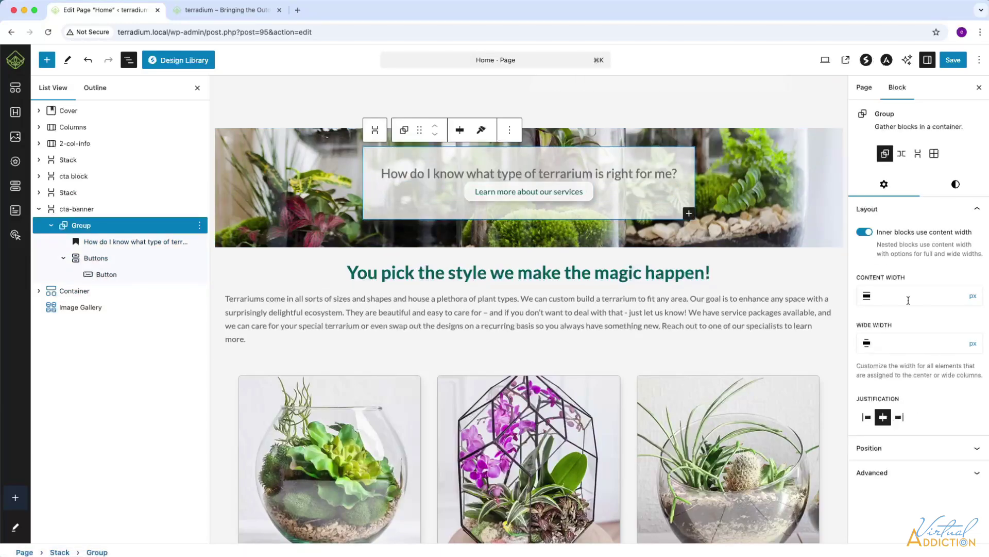
click(955, 185)
scroll(926, 407, down, 10)
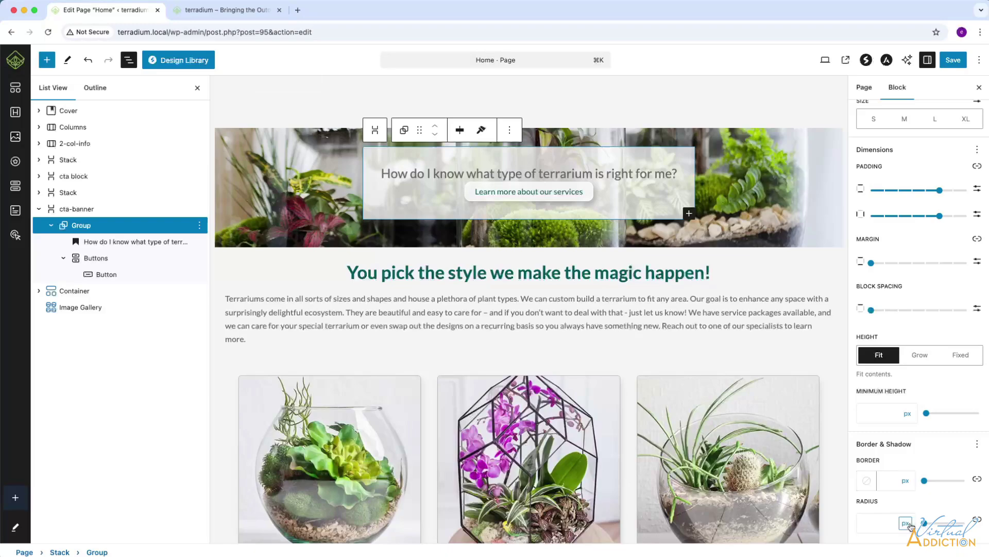
click(871, 522)
text(12)
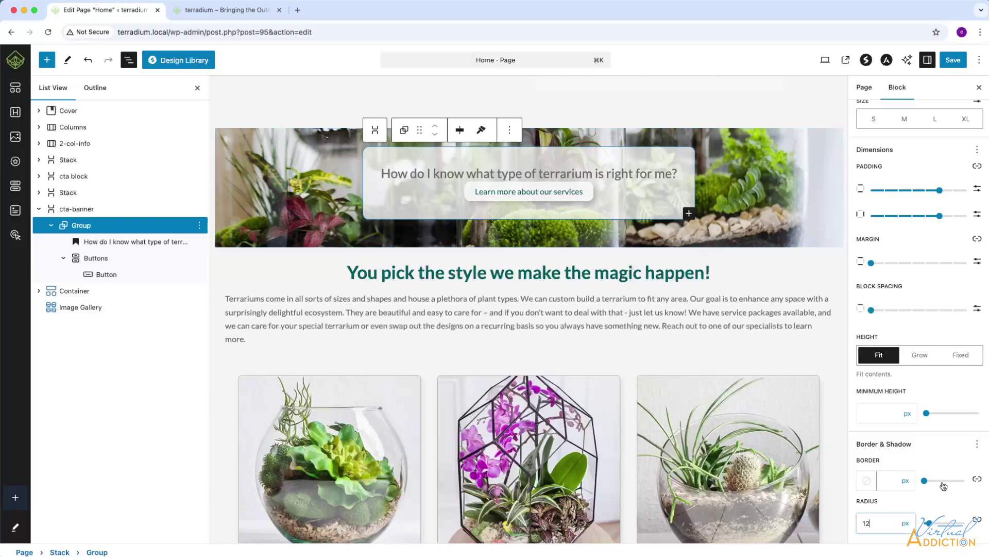
click(866, 480)
click(758, 366)
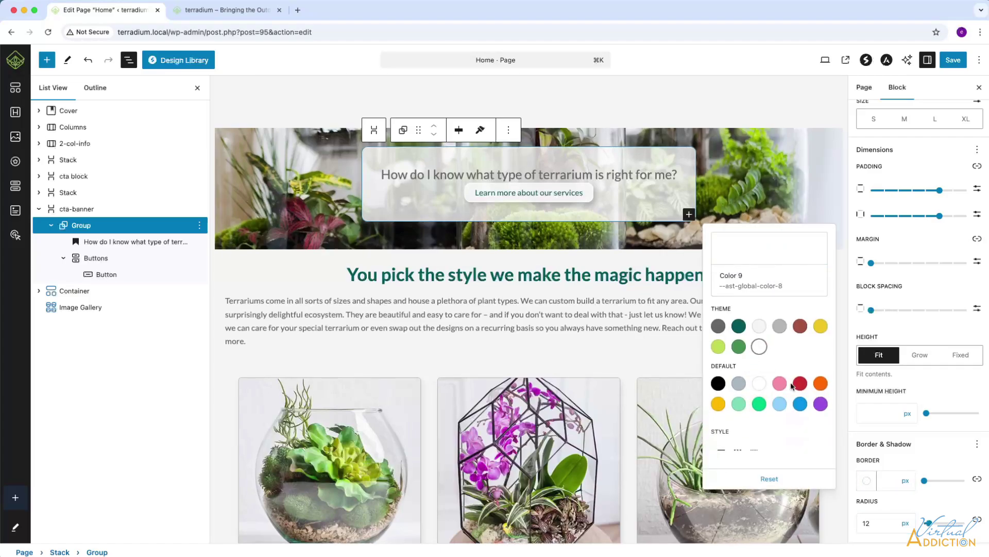
click(894, 480)
text(2)
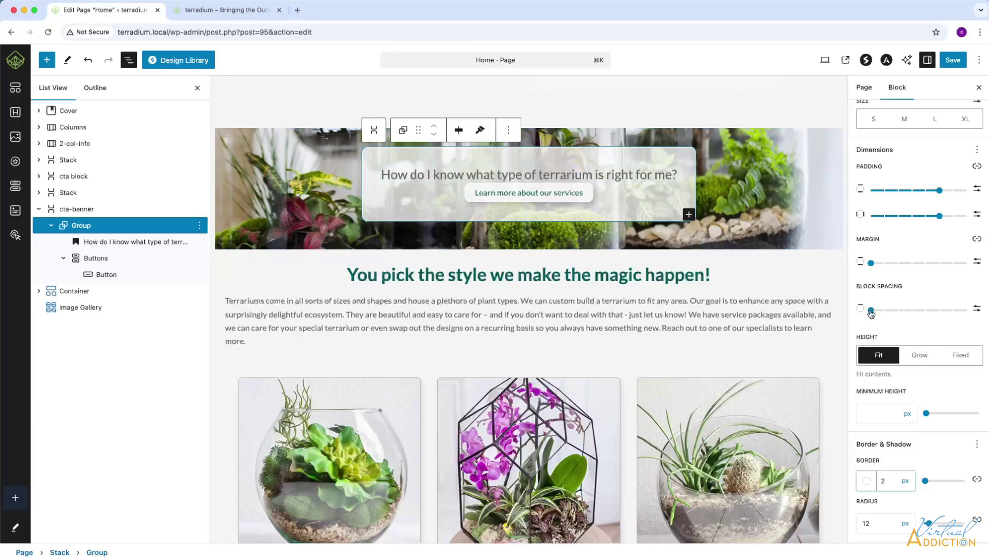
Set the banner group's block spacing to X-Small and save the page.
drag(871, 312, 895, 312)
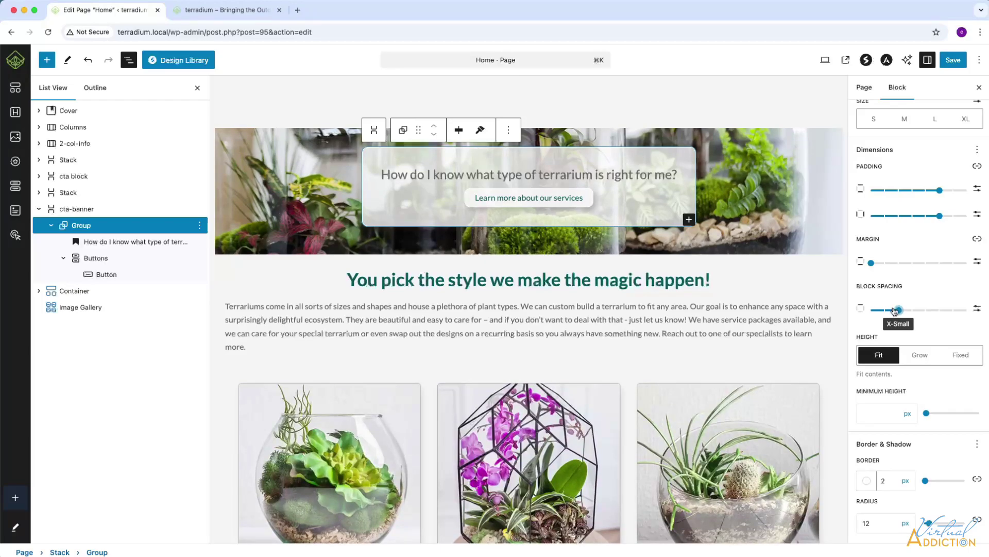
key(super+s)
Reload the live terradium home page and compare the restyled banner with the sections above and below it.
click(243, 10)
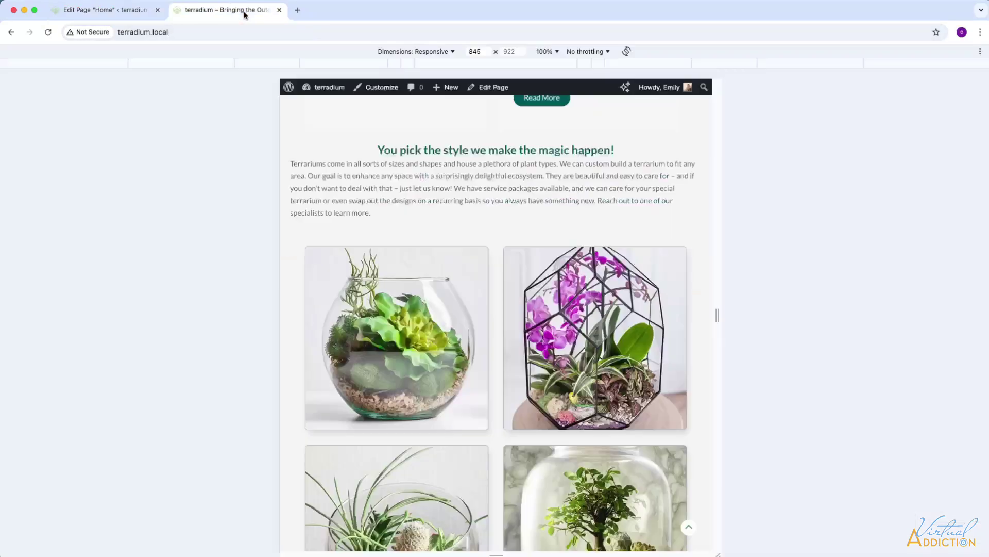
click(47, 33)
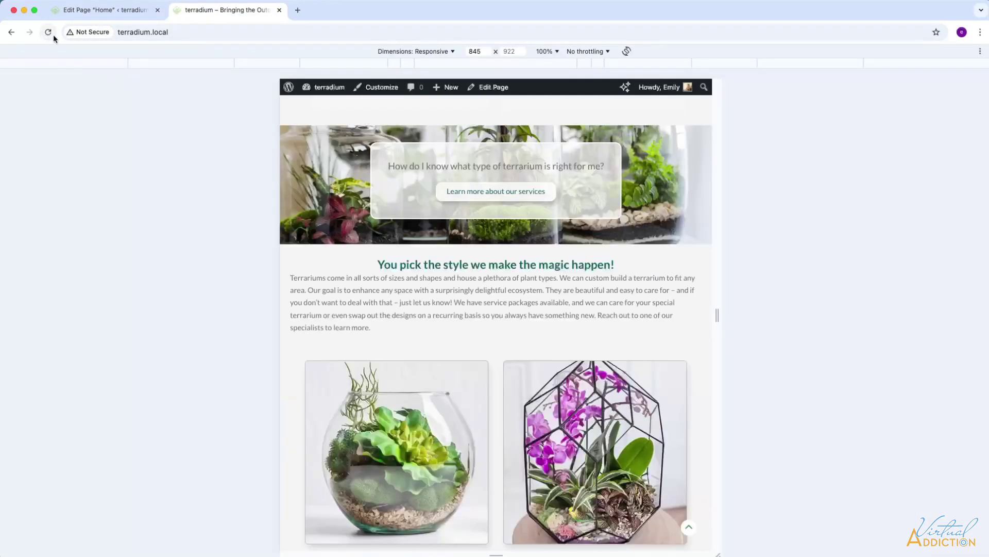
scroll(488, 217, up, 2)
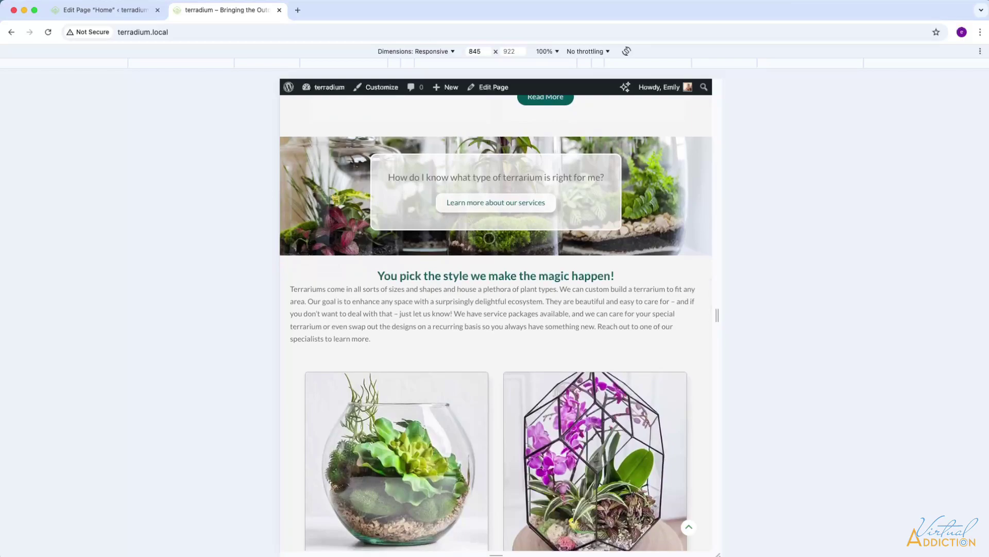
scroll(489, 238, up, 10)
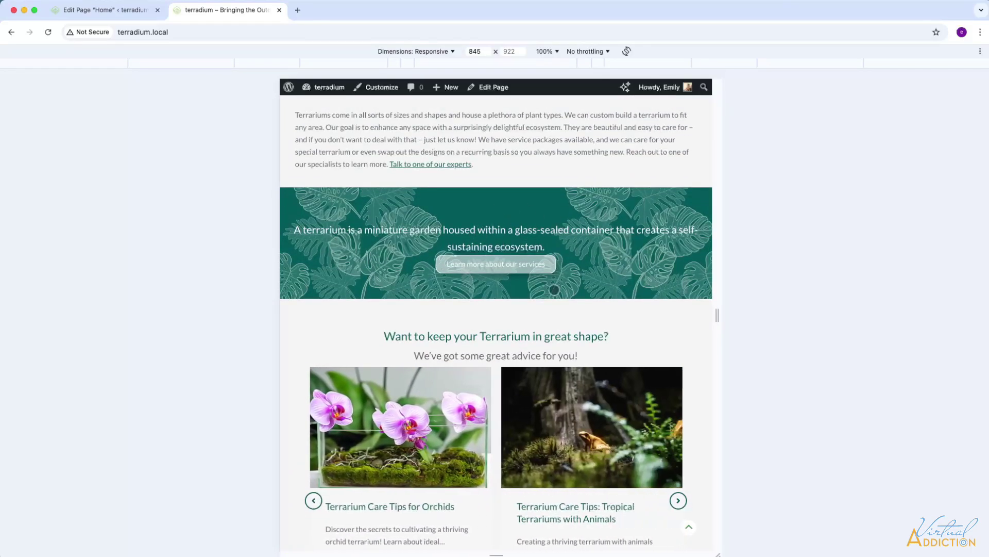
scroll(554, 290, down, 8)
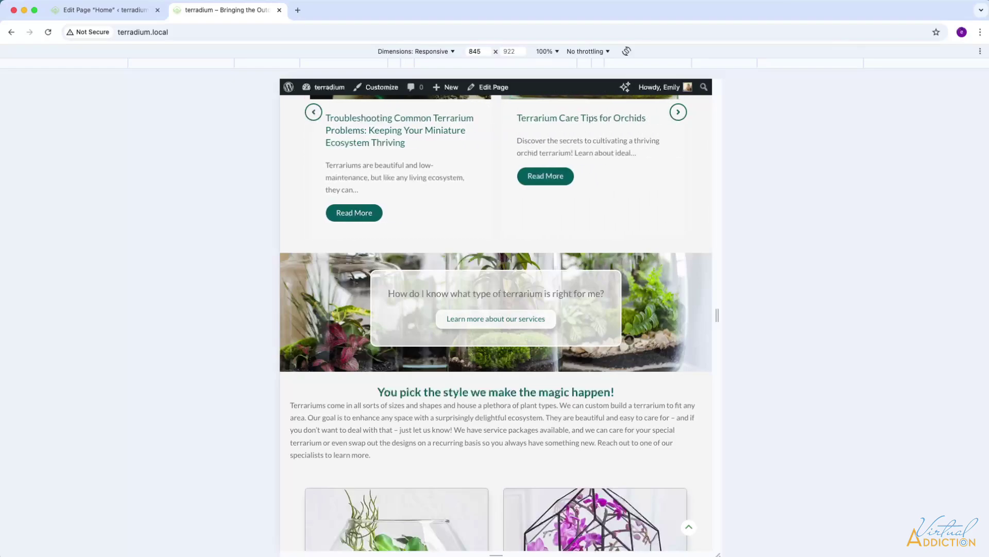
scroll(626, 343, down, 5)
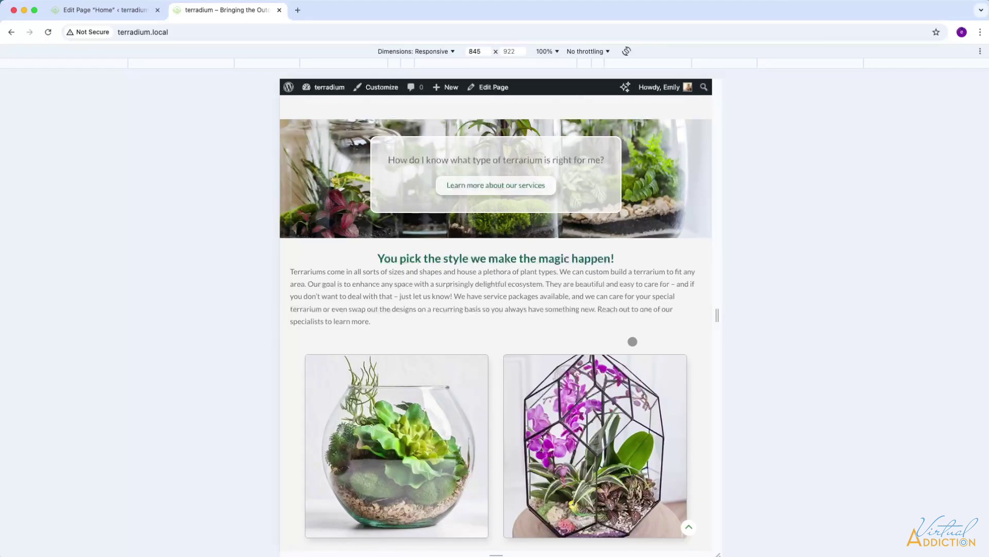
Return to the Home page editor, set the banner heading's appearance to Semi Bold, and save the page.
click(103, 9)
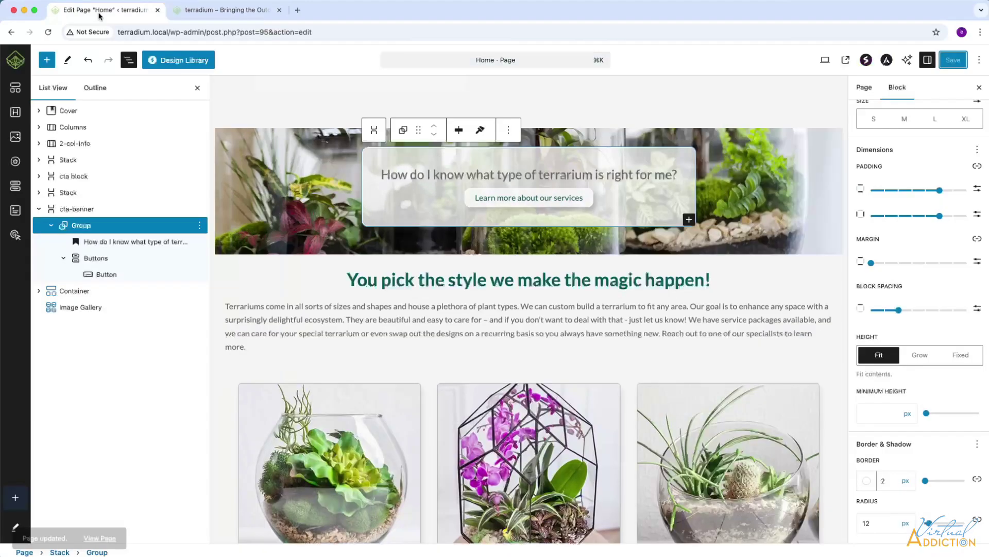
click(674, 174)
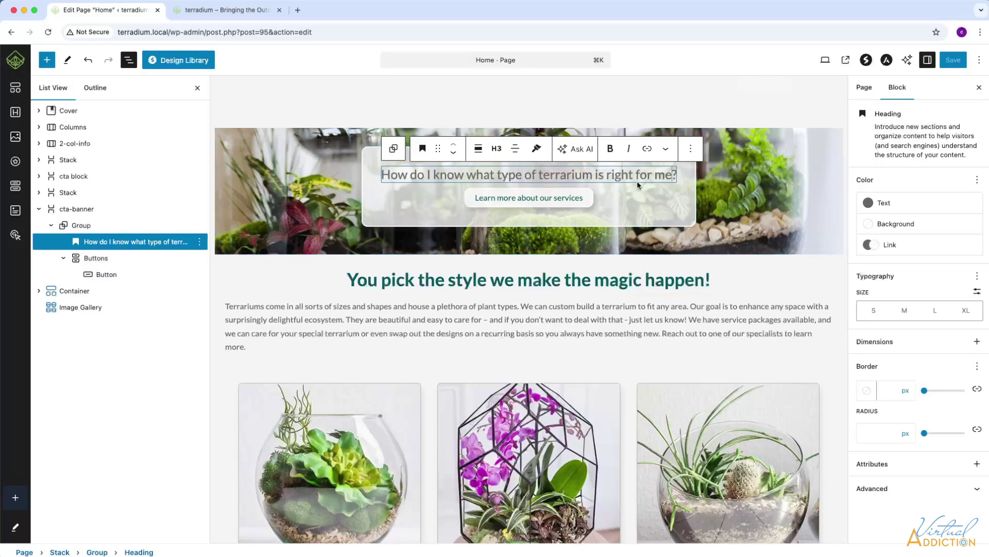
click(975, 279)
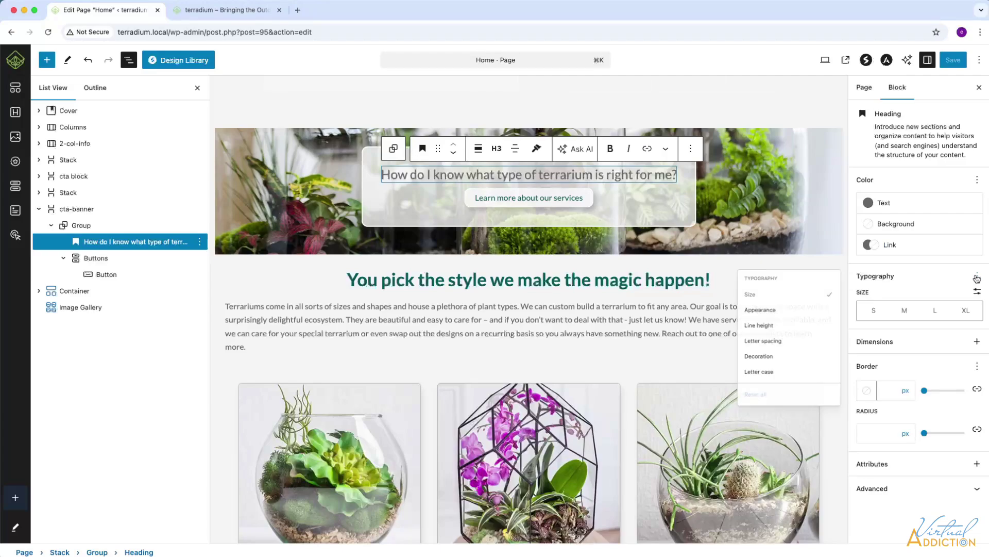
click(756, 318)
click(896, 349)
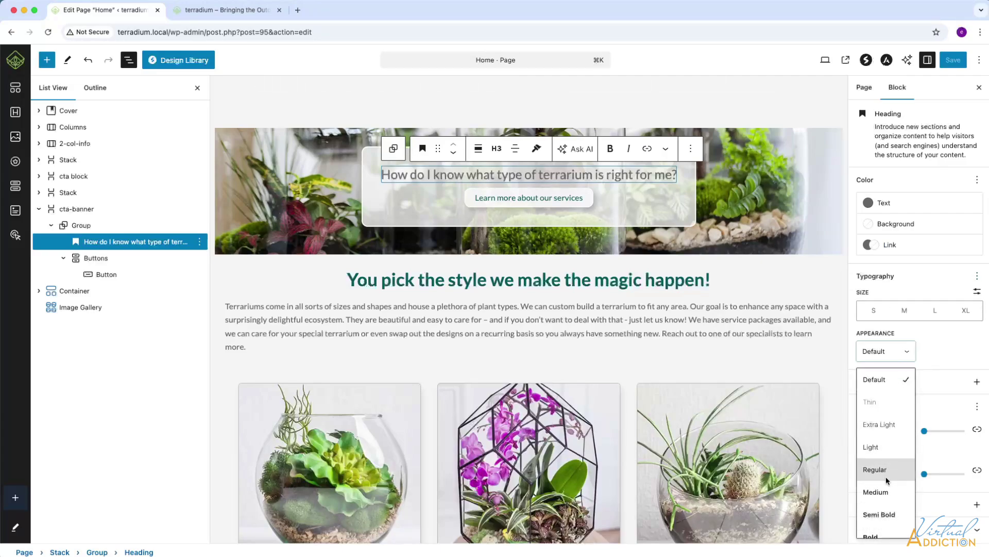
click(887, 515)
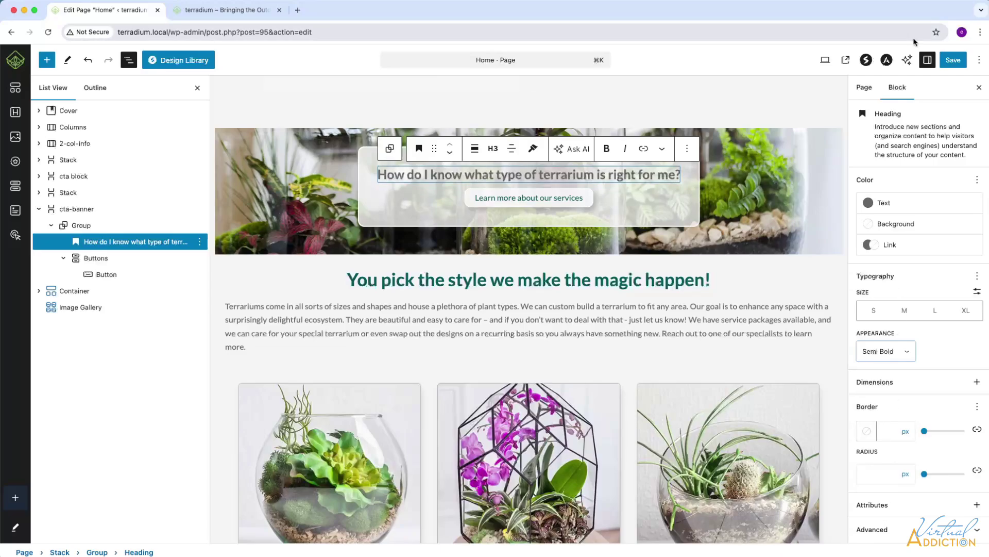
click(951, 62)
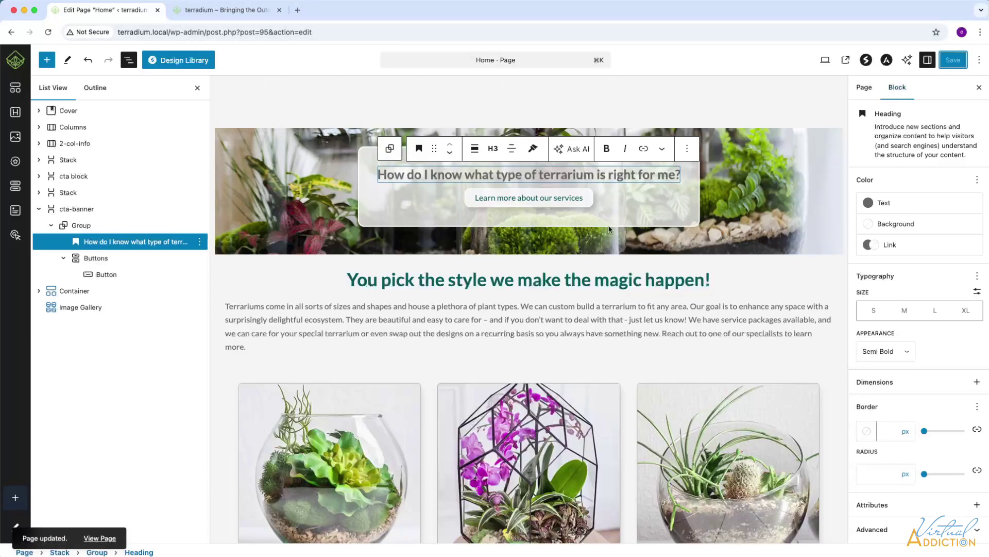
Reload the live home page and review its sections down to the terrarium gallery at the 845 px preview width.
key(ctrl+Tab)
key(super+r)
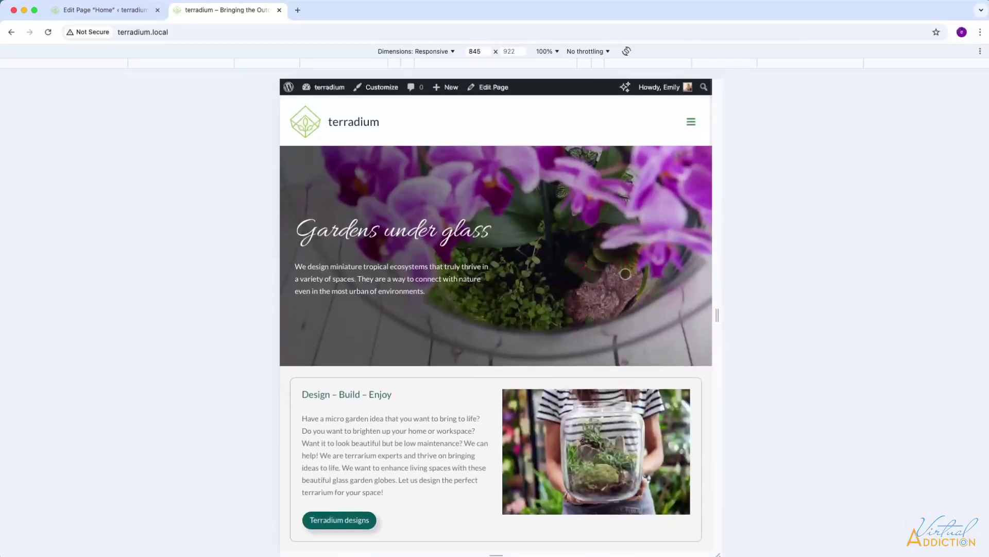
scroll(631, 286, down, 5)
scroll(631, 286, down, 15)
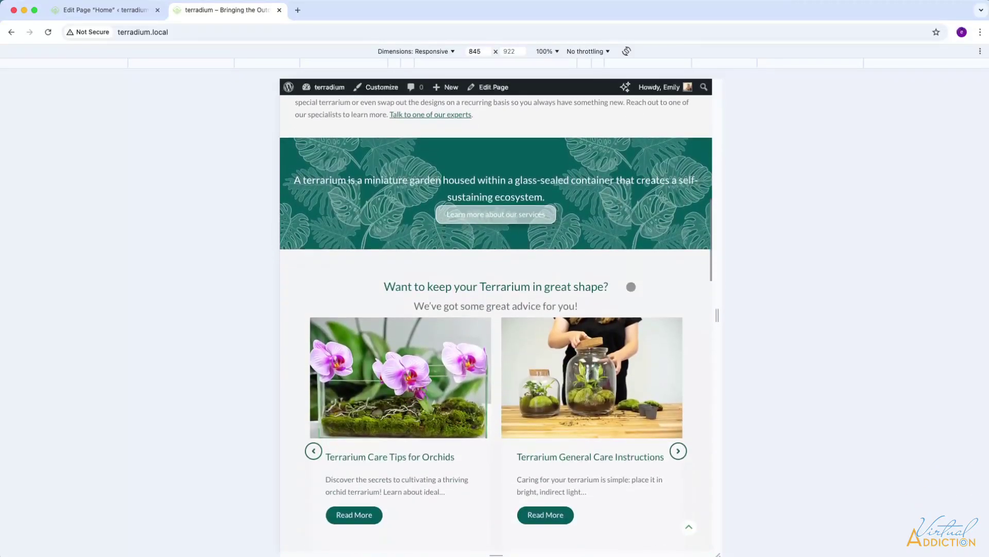
scroll(630, 287, down, 10)
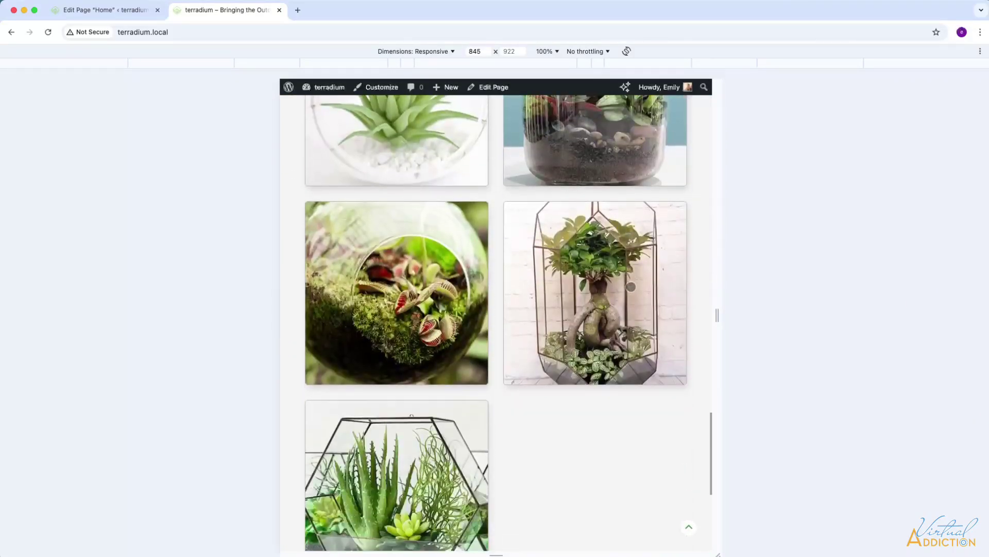
Widen the responsive preview to 1691 px and review the whole home page from the hero to the gallery.
drag(718, 316, 935, 315)
scroll(800, 313, up, 10)
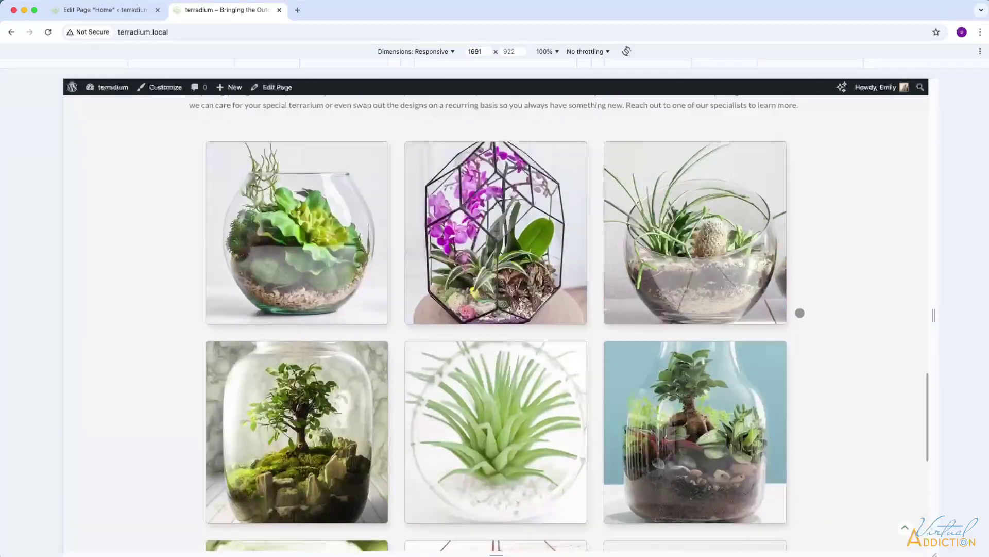
scroll(799, 312, up, 20)
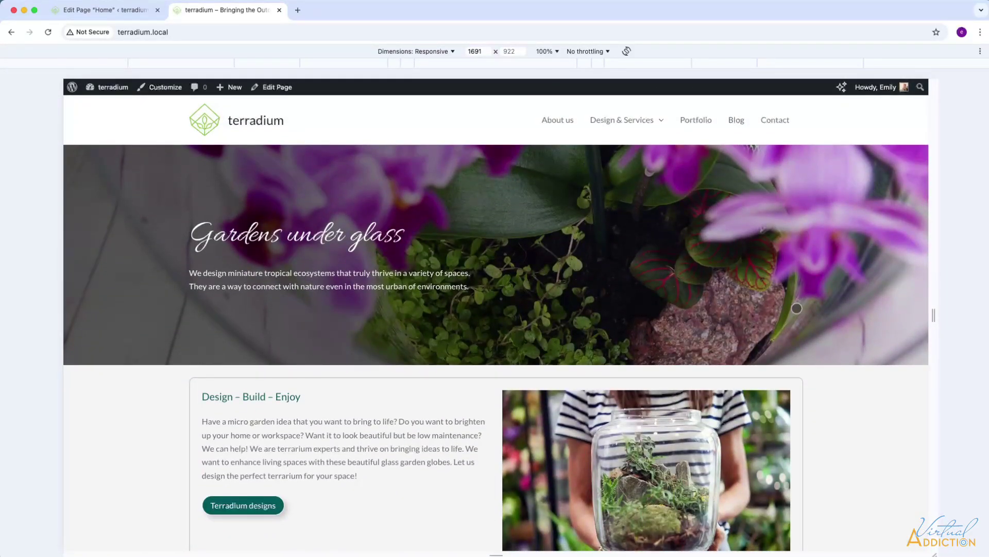
scroll(788, 336, down, 3)
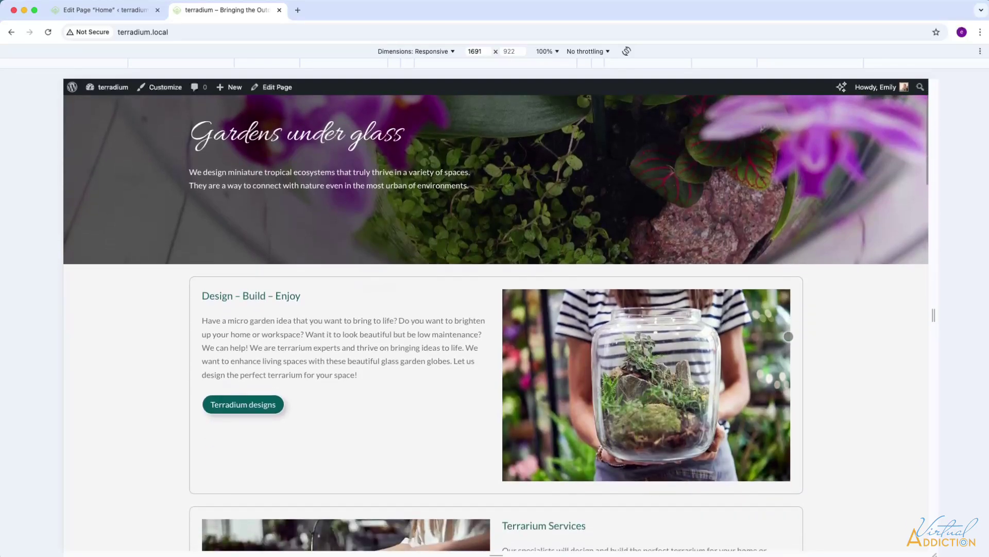
scroll(788, 336, down, 5)
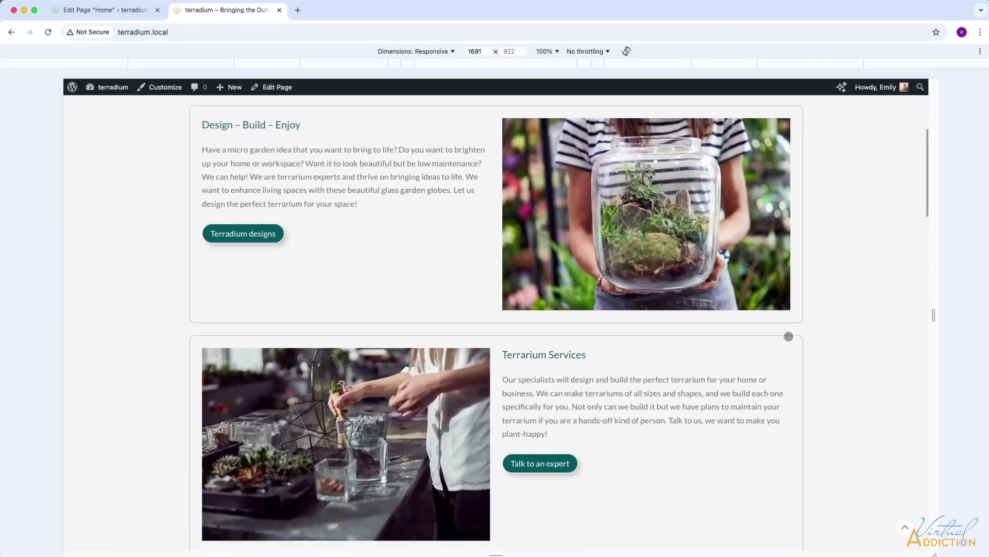
scroll(788, 336, down, 13)
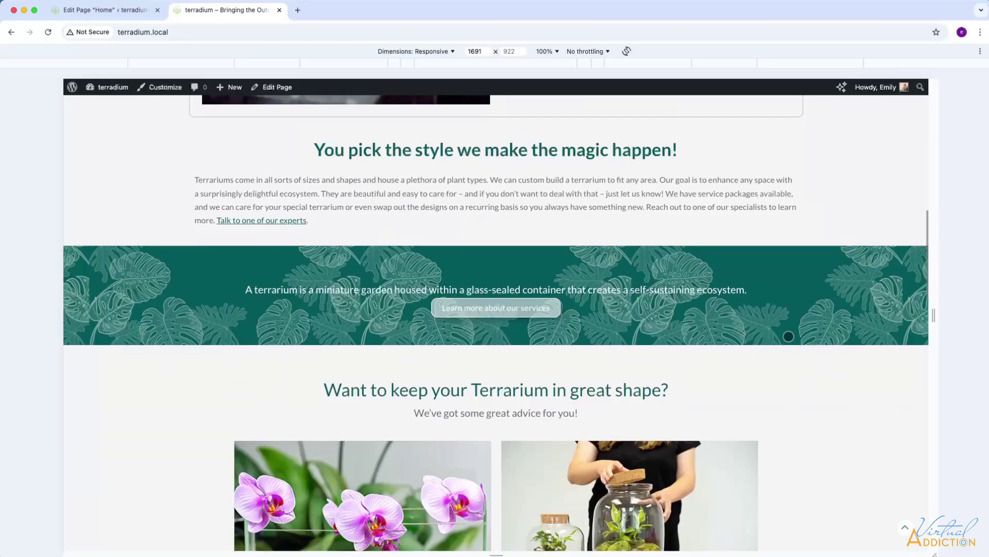
scroll(788, 336, down, 14)
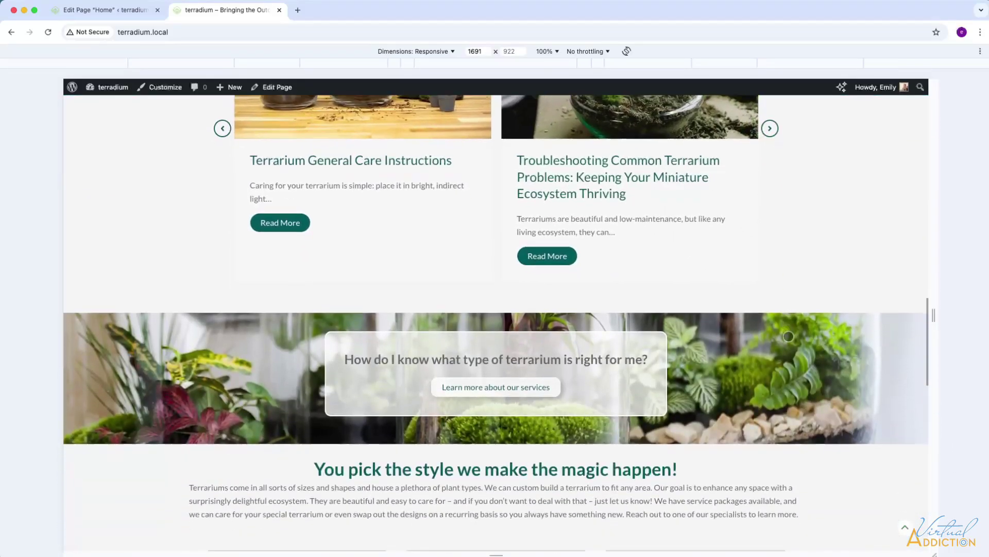
scroll(789, 336, down, 18)
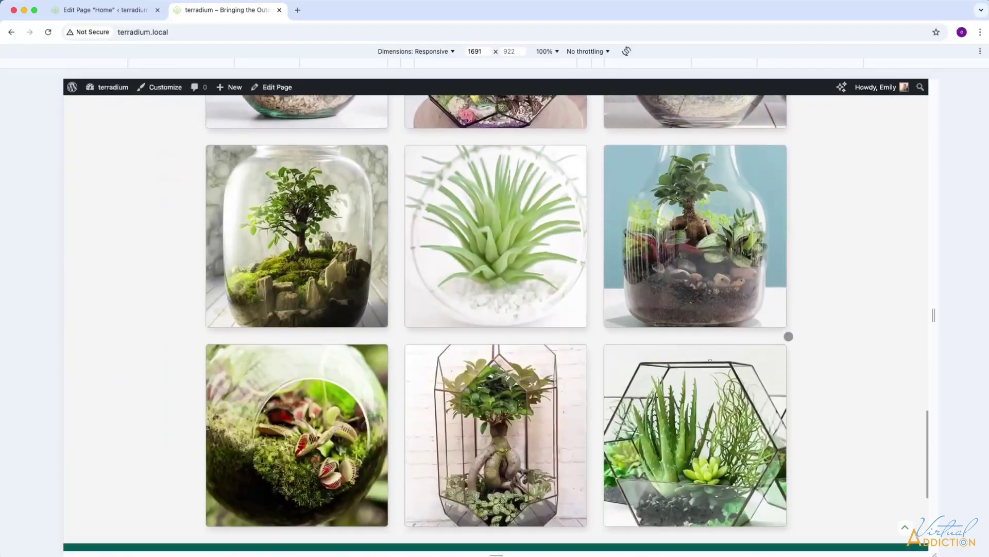
scroll(789, 336, down, 4)
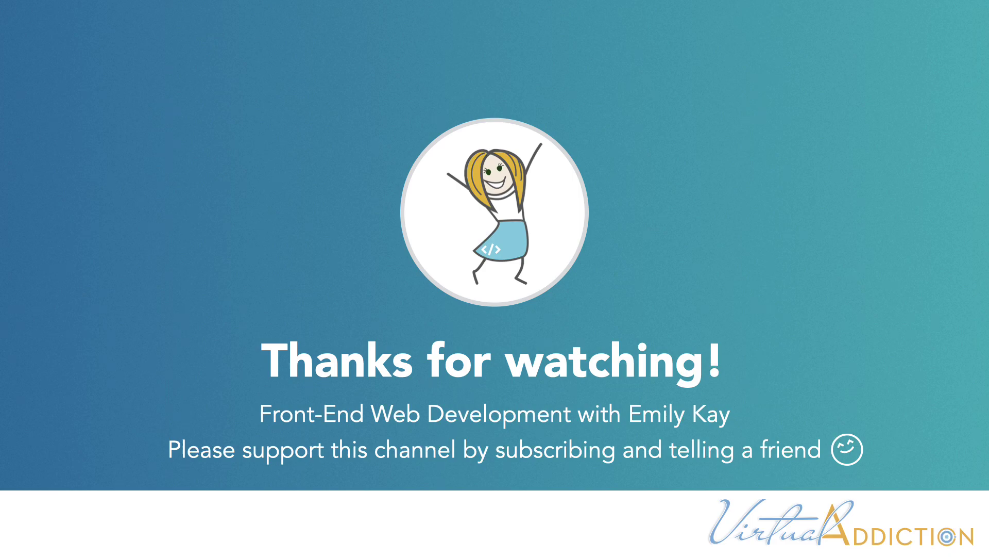